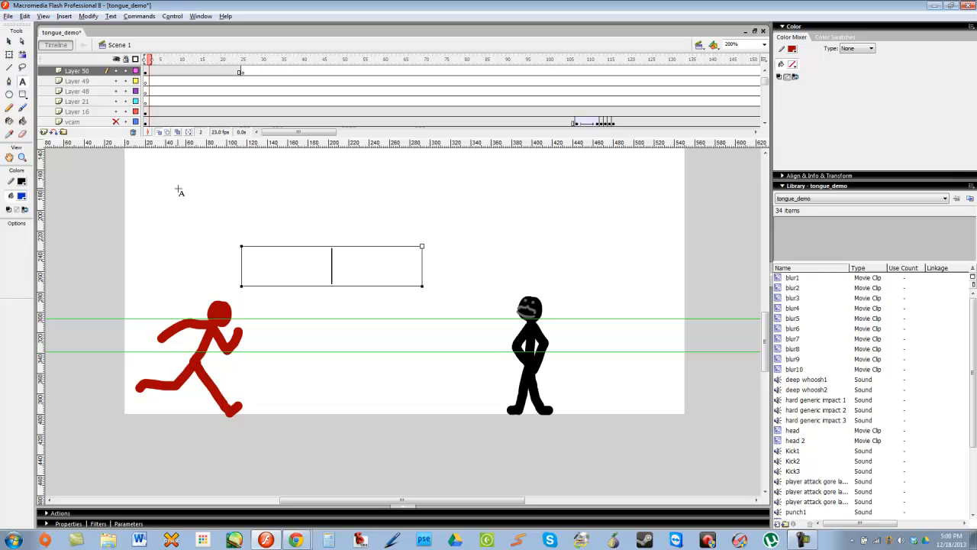
Preview the animation from frame 1 as a test movie, close it, and play the timeline on the stage from frame 10
click(179, 196)
drag(171, 59, 145, 60)
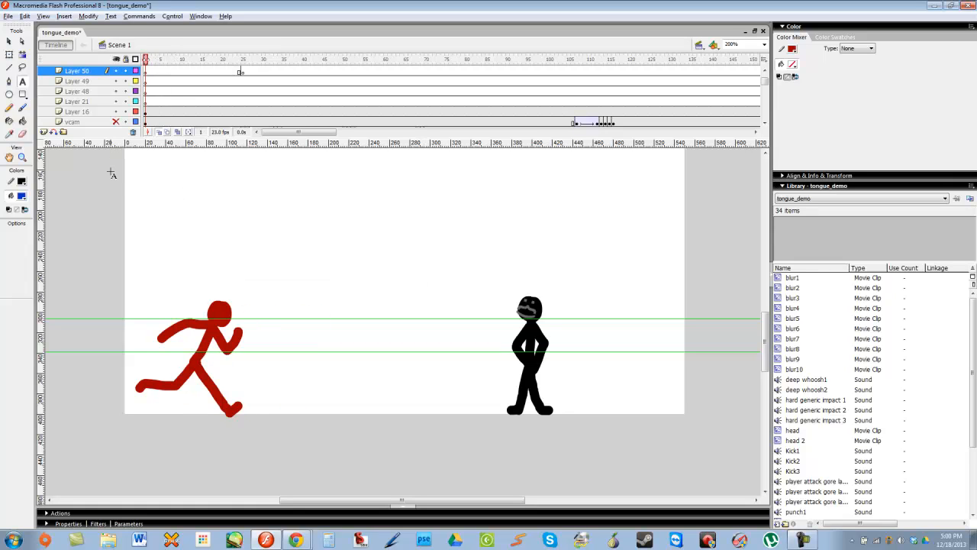
key(ctrl+Return)
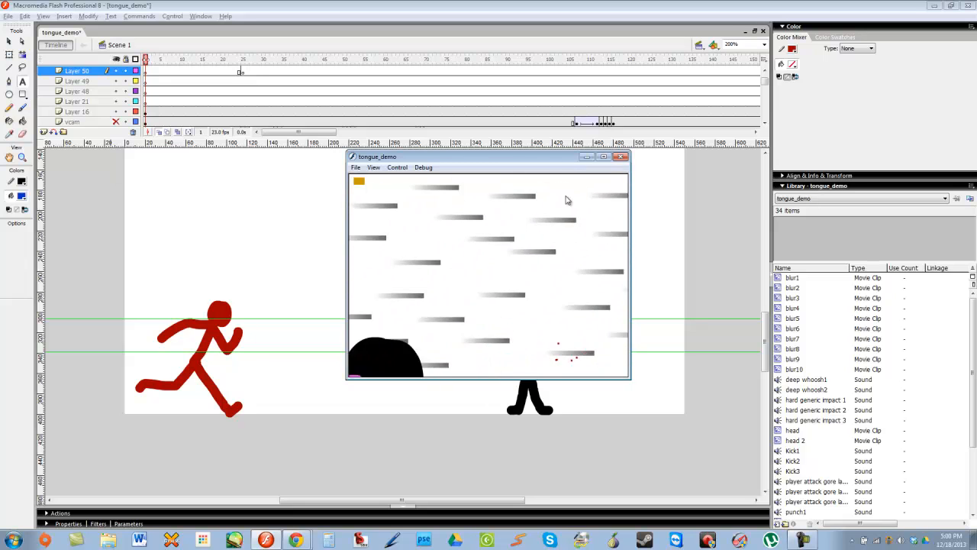
click(619, 157)
click(183, 60)
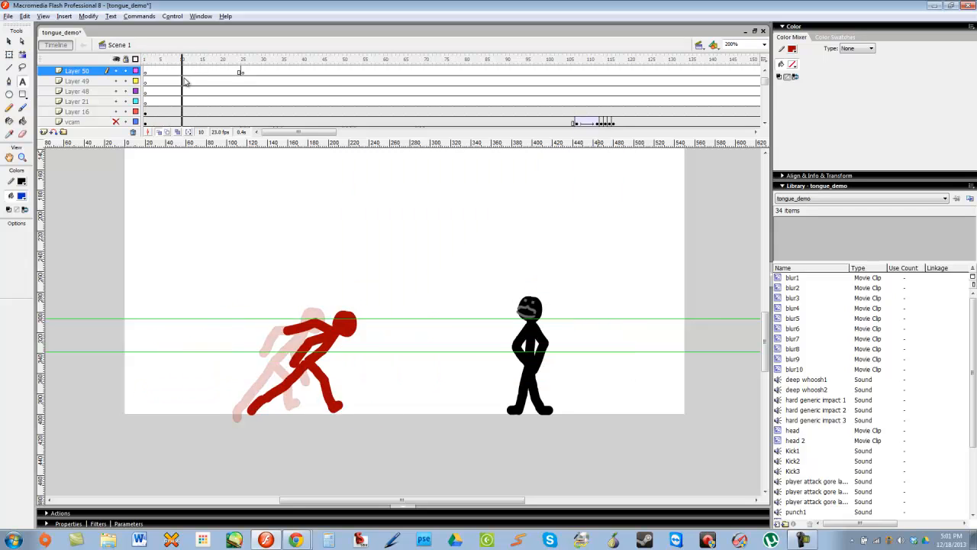
key(Return)
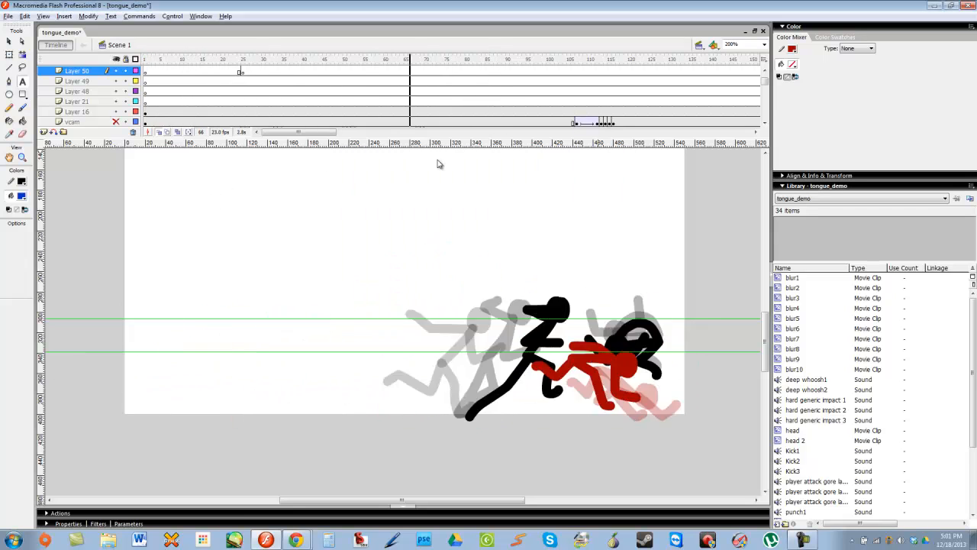
Activate the Brush tool and examine the red figure's poses at frames 1, 14 and 23
key(ctrl+=)
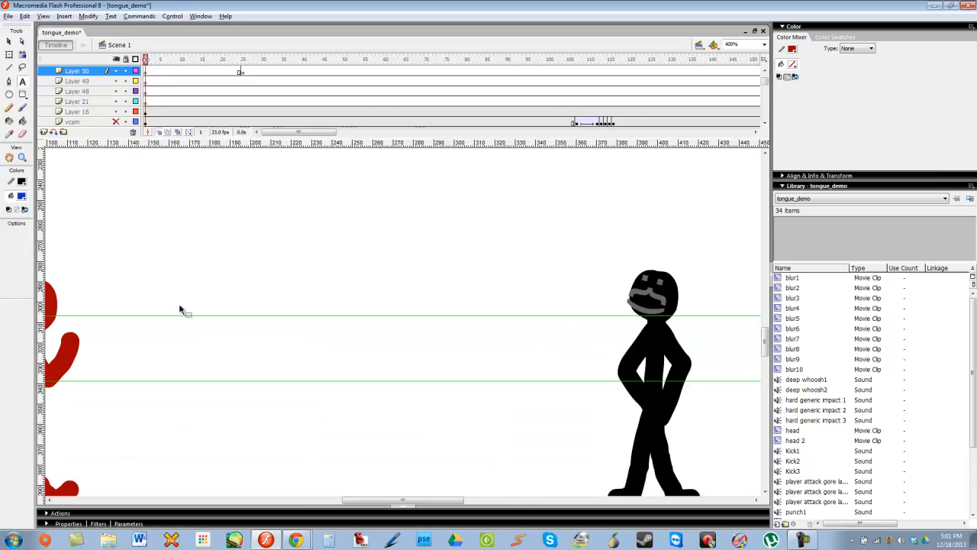
mouse_move(180, 307)
mouse_down()
mouse_move(373, 221)
mouse_move(384, 290)
mouse_up()
key(b)
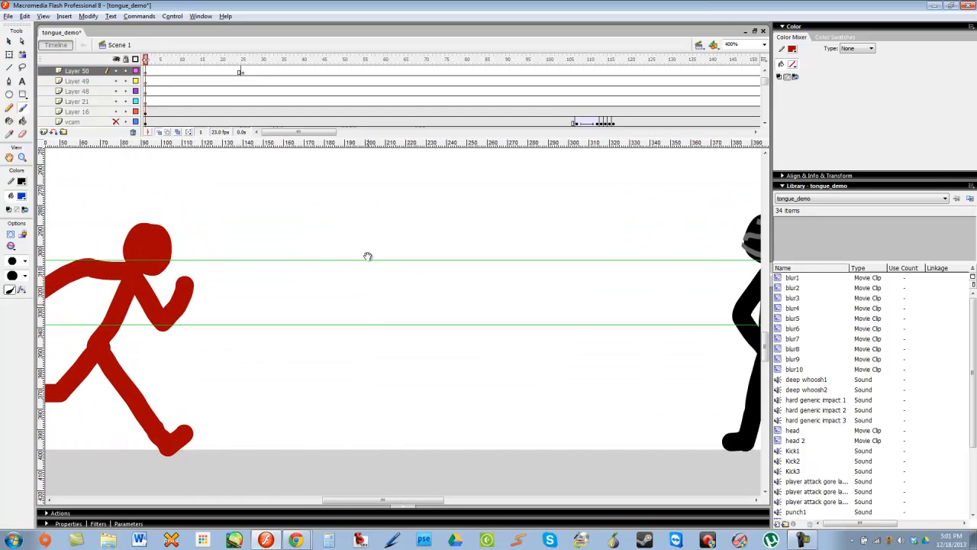
drag(366, 255, 385, 262)
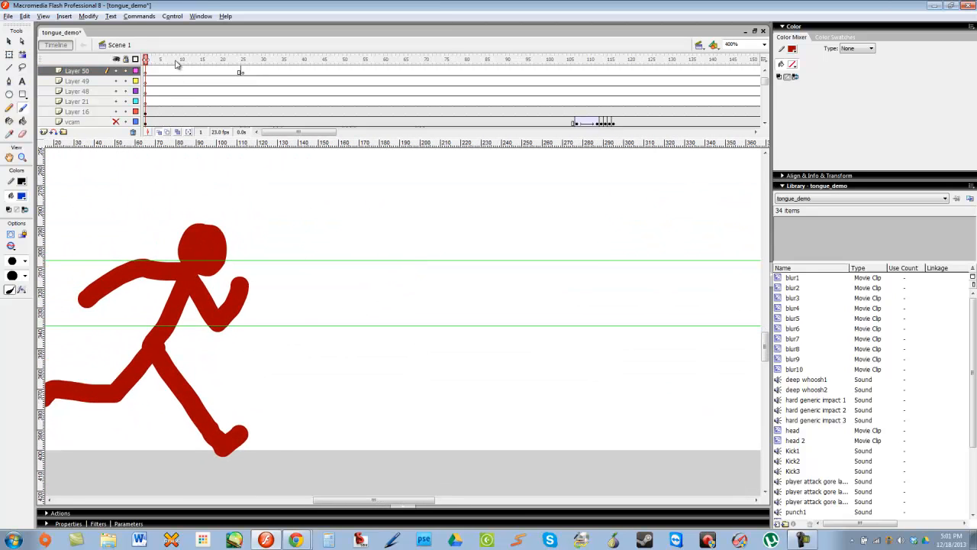
drag(176, 64, 199, 63)
drag(490, 186, 337, 196)
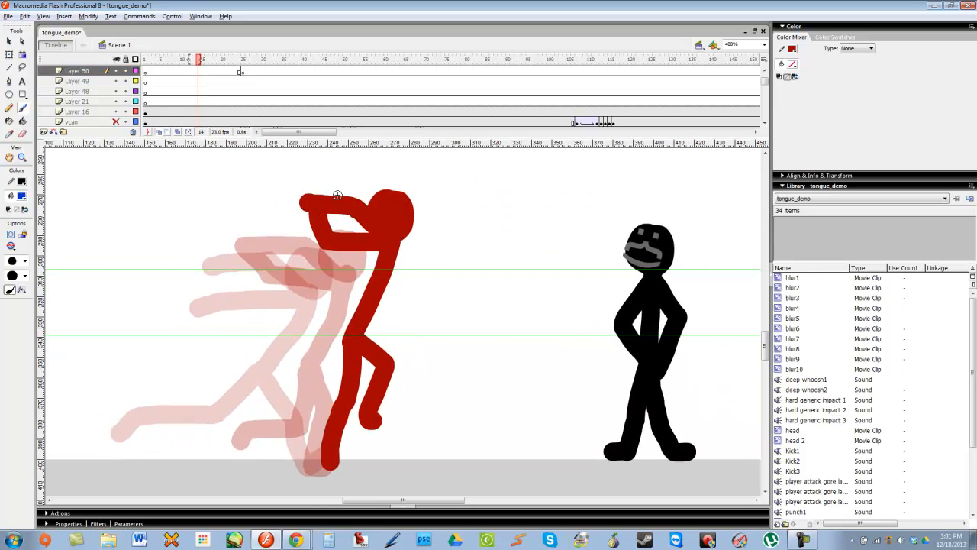
drag(200, 61, 236, 95)
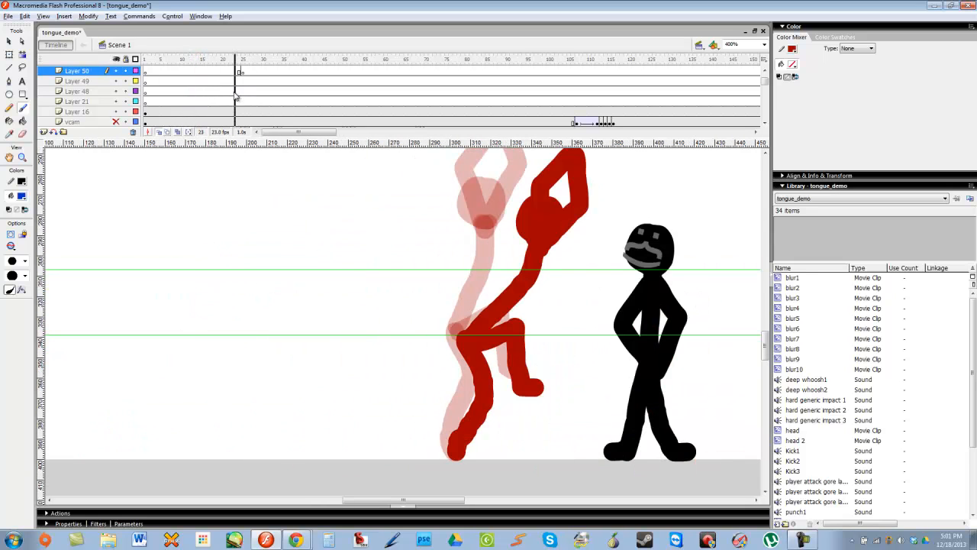
drag(522, 251, 350, 267)
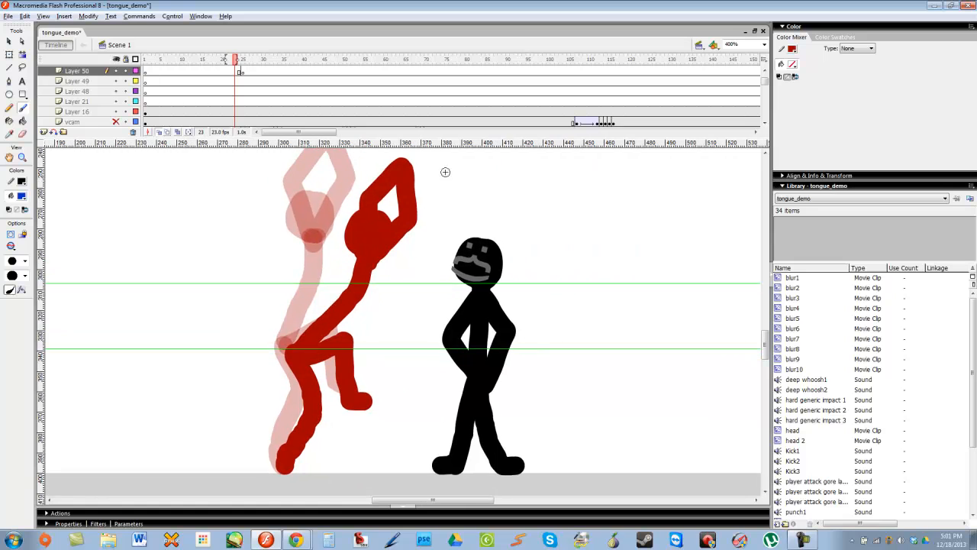
Examine the red figure's run and overhead wind-up frame by frame between frames 23 and 12
key(comma)
key(comma)
key(comma)
key(comma)
key(comma)
key(comma)
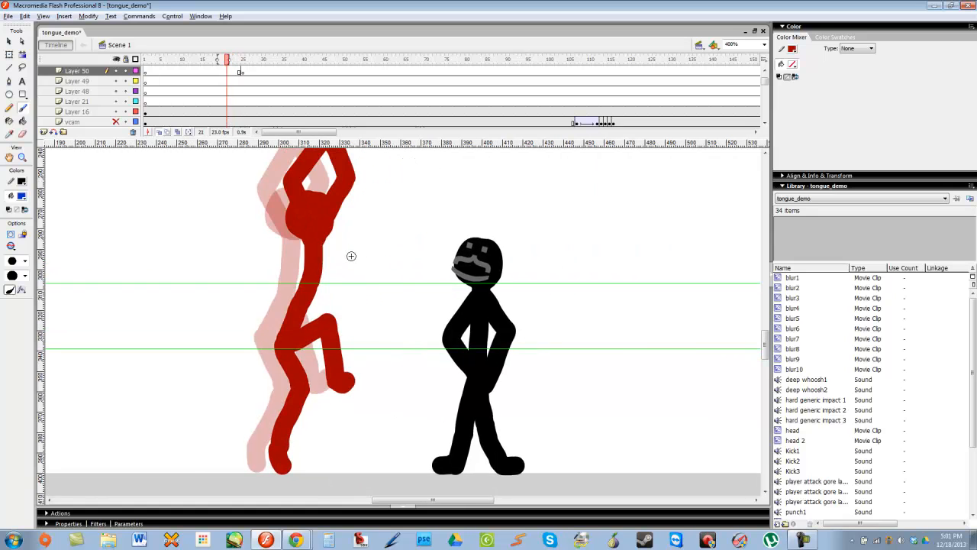
click(238, 67)
drag(238, 67, 196, 65)
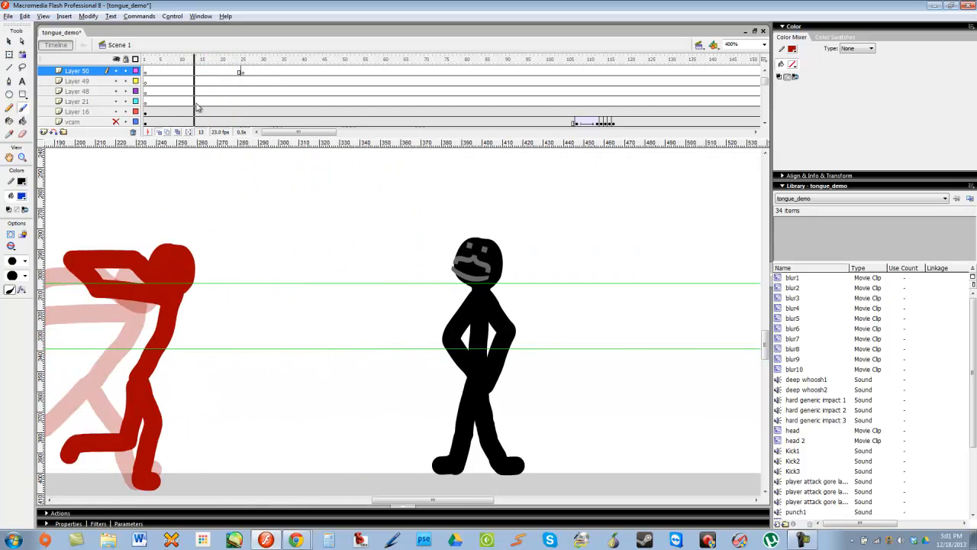
drag(277, 233, 318, 201)
key(comma)
key(comma)
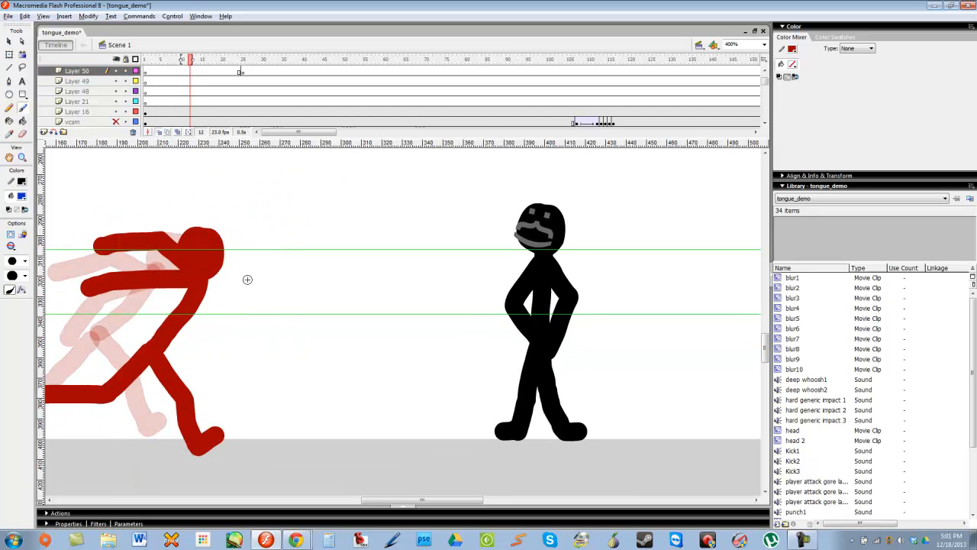
key(period)
key(period)
key(comma)
Brush two blue vertical guide lines at the start and end of the red figure's wind-up, and undo them
drag(158, 189, 180, 393)
mouse_move(233, 60)
mouse_down()
mouse_move(281, 61)
mouse_move(240, 61)
mouse_up()
drag(441, 169, 431, 367)
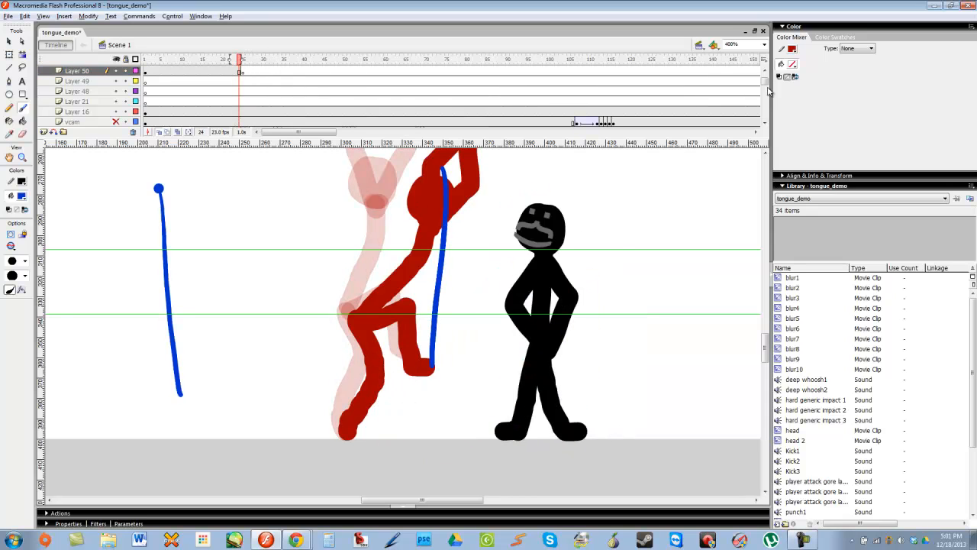
scroll(766, 85, down, 2)
key(ctrl+z)
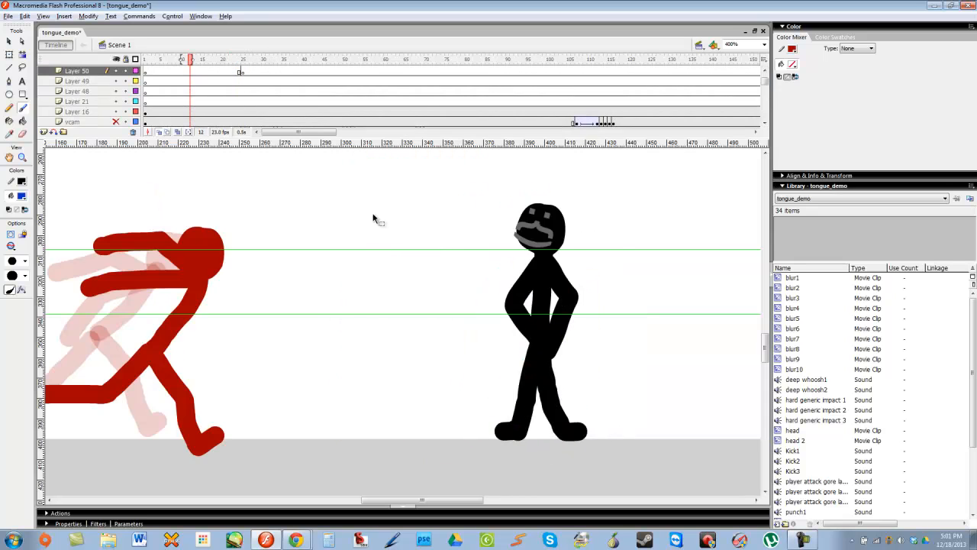
Play to frame 25 and sketch a blue stick figure with spread legs and arms swung behind its head, beside the impact
key(Return)
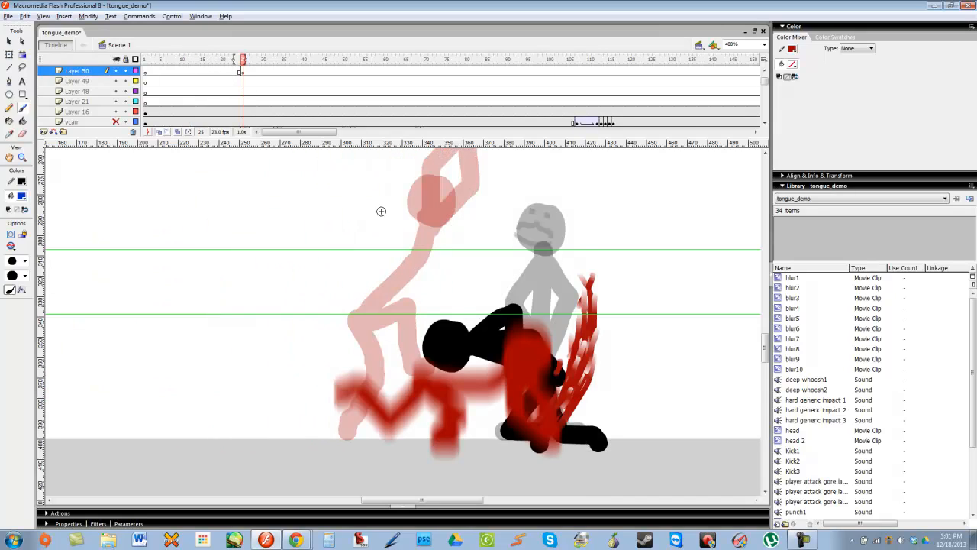
scroll(376, 218, left, 3)
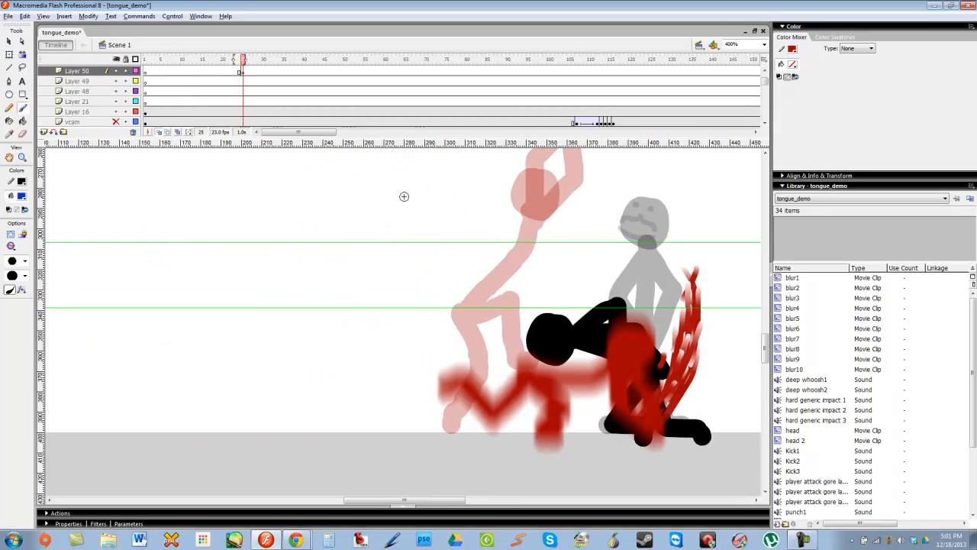
mouse_move(404, 196)
mouse_down()
mouse_move(408, 230)
mouse_move(342, 278)
mouse_move(317, 373)
mouse_move(276, 425)
mouse_up()
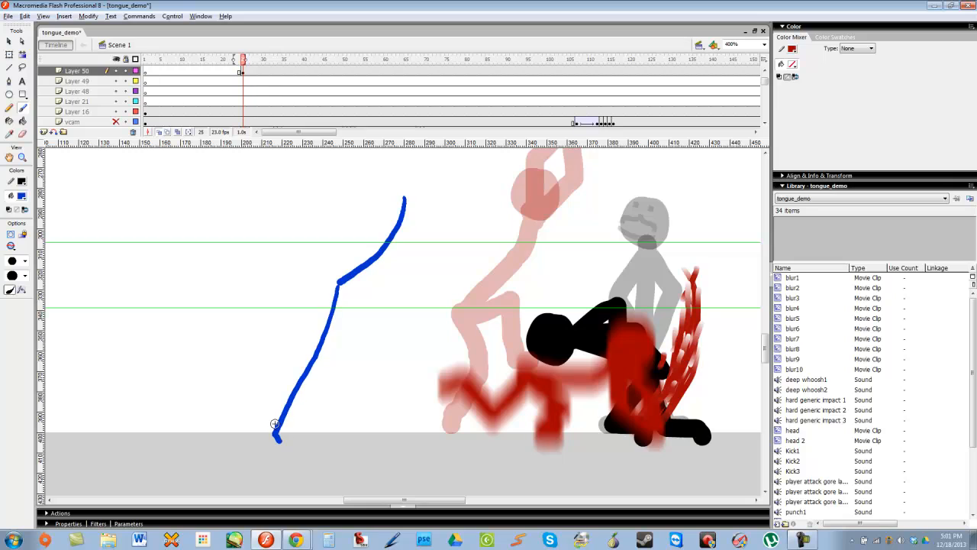
drag(340, 290, 406, 397)
scroll(415, 328, up, 3)
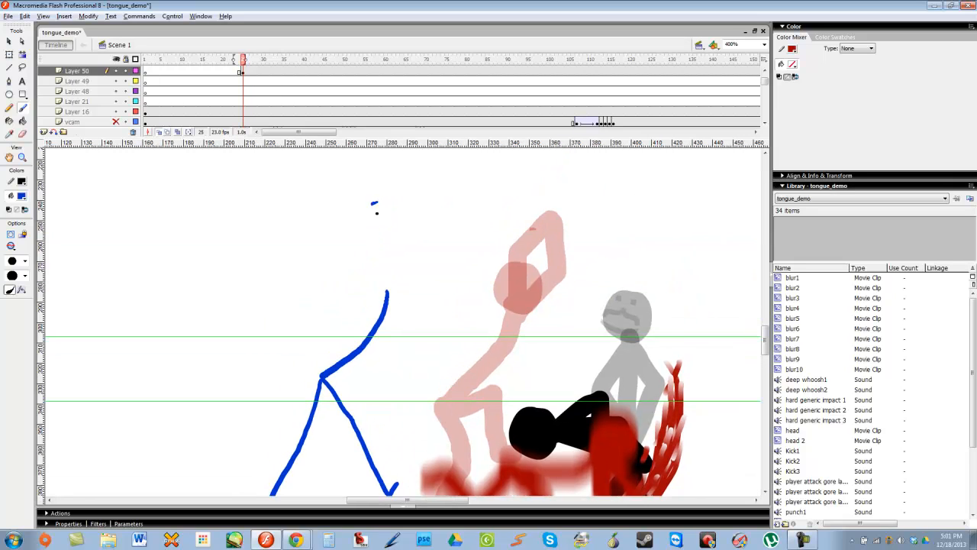
mouse_move(376, 203)
mouse_down()
mouse_move(426, 249)
mouse_move(371, 284)
mouse_move(373, 274)
mouse_move(422, 279)
mouse_move(386, 248)
mouse_up()
key(ctrl+z)
key(ctrl+z)
mouse_move(389, 283)
mouse_down()
mouse_move(386, 225)
mouse_move(338, 255)
mouse_up()
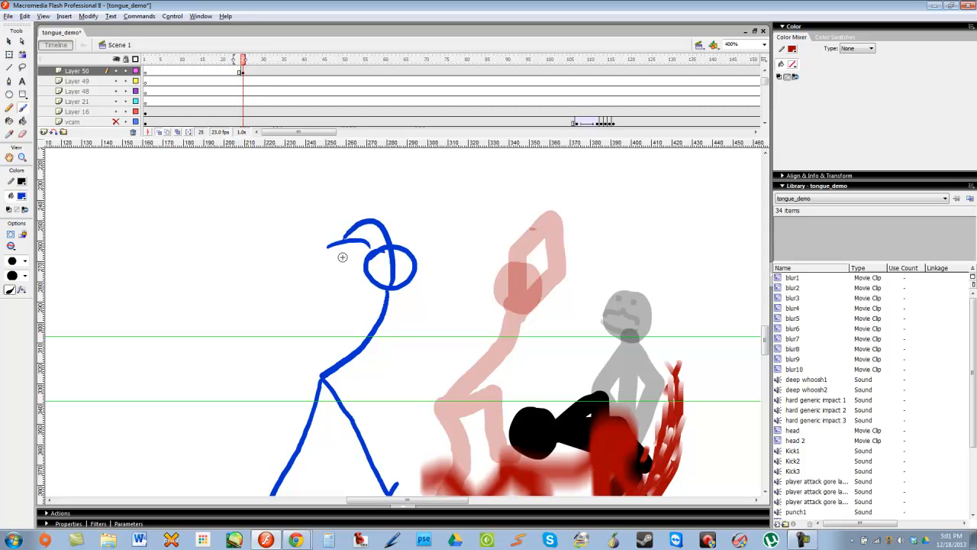
mouse_move(441, 281)
mouse_down()
mouse_move(408, 201)
mouse_move(392, 228)
mouse_up()
Undo all brush strokes of the blue stick figure at frame 25
key(ctrl+z)
key(ctrl+z)
key(ctrl+z)
key(ctrl+z)
key(ctrl+z)
key(ctrl+z)
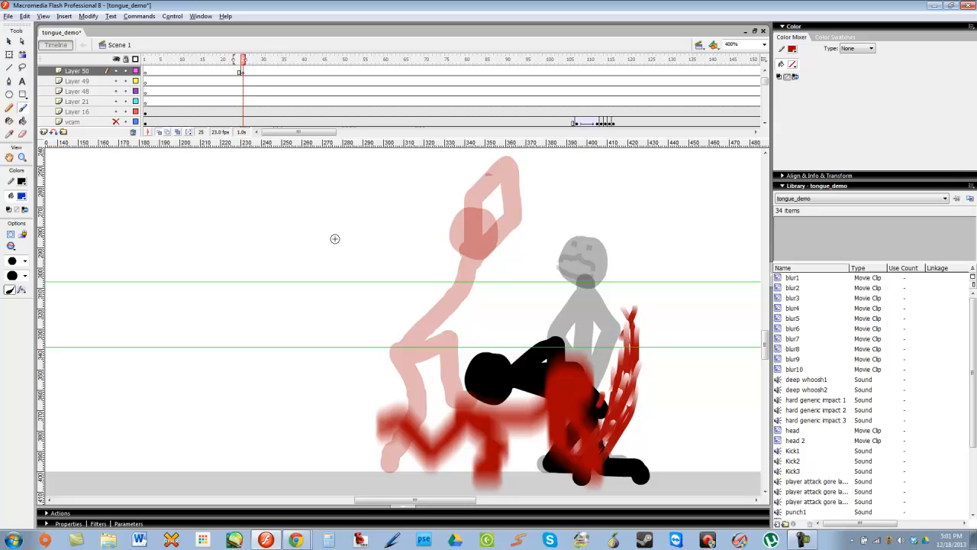
Sketch an upright blue stick figure with a curved spine and a shoulder line, and add an arrow pointing at its hip
mouse_move(316, 213)
mouse_down()
mouse_move(324, 281)
mouse_move(304, 286)
mouse_move(327, 259)
mouse_move(323, 412)
mouse_up()
key(ctrl+z)
mouse_move(297, 306)
mouse_down()
mouse_move(297, 419)
mouse_move(329, 403)
mouse_up()
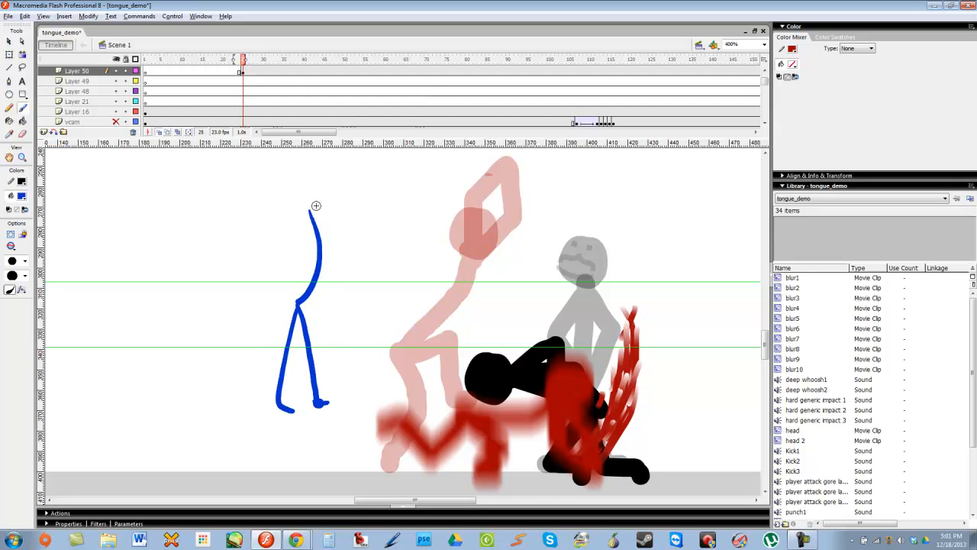
drag(287, 231, 338, 231)
drag(320, 176, 320, 178)
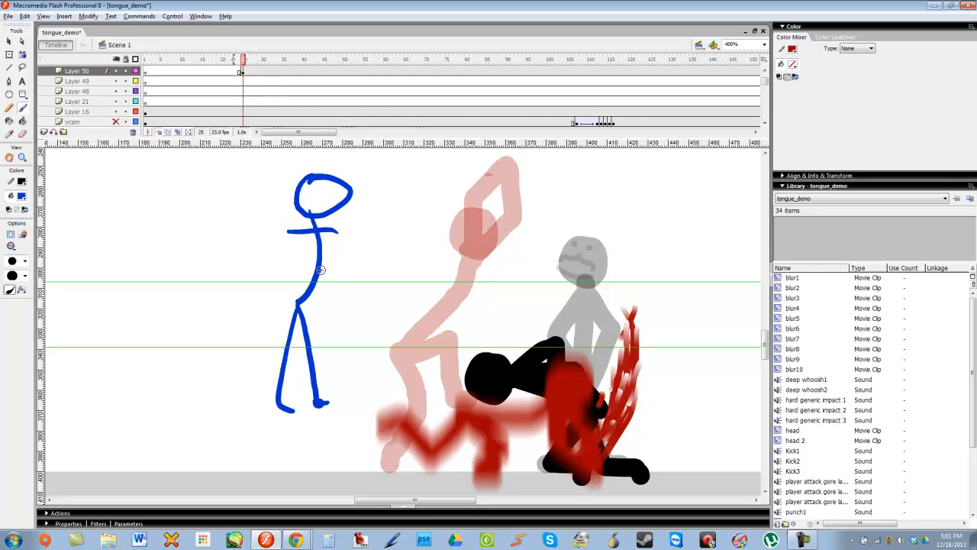
mouse_move(227, 258)
mouse_down()
mouse_move(282, 294)
mouse_move(248, 309)
mouse_up()
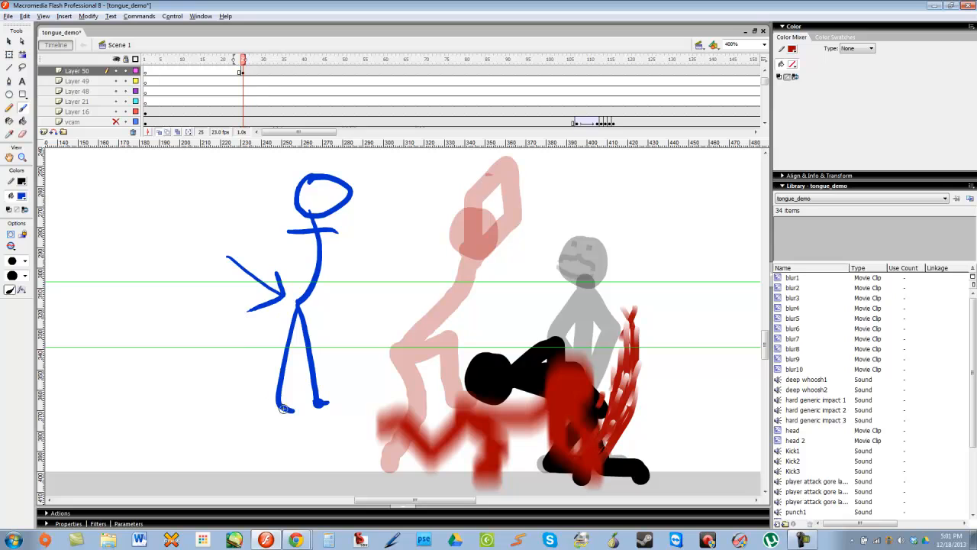
Undo the upright blue stick figure together with its shoulder line and hip arrow
key(ctrl+z)
key(ctrl+z)
key(ctrl+z)
key(ctrl+z)
key(ctrl+z)
key(ctrl+z)
key(ctrl+z)
key(ctrl+z)
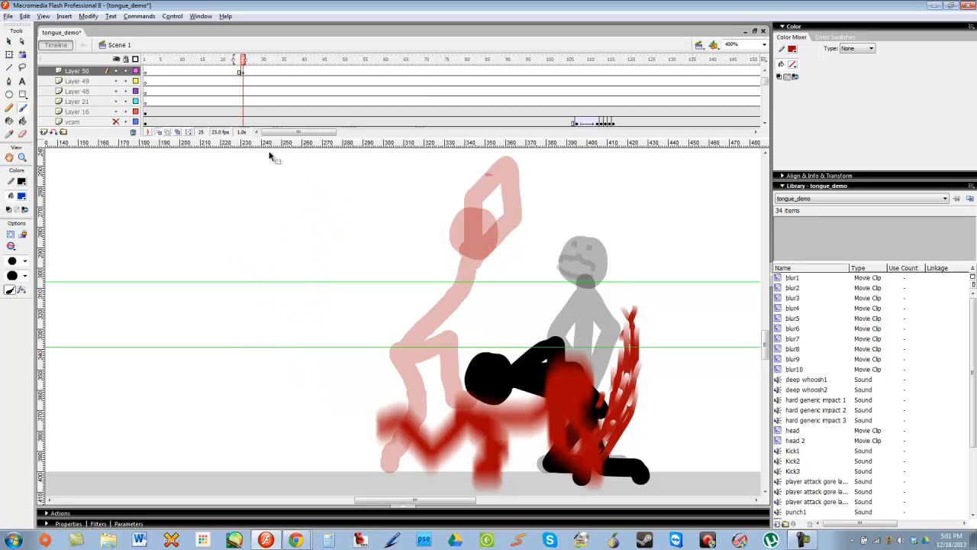
Examine the red figure's overhead swing frame by frame around frames 22 and 23
drag(242, 69, 230, 153)
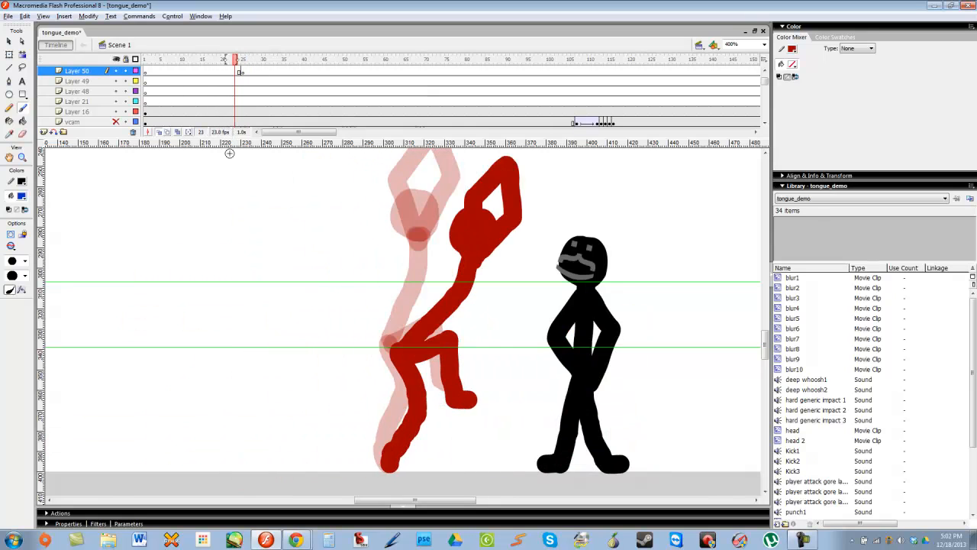
key(comma)
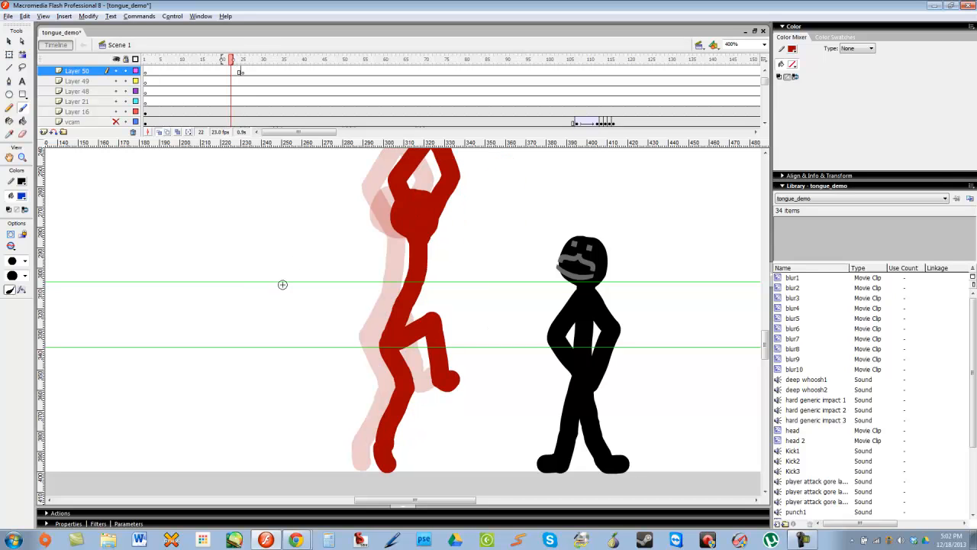
click(256, 65)
key(comma)
key(comma)
key(comma)
key(comma)
key(comma)
key(comma)
key(comma)
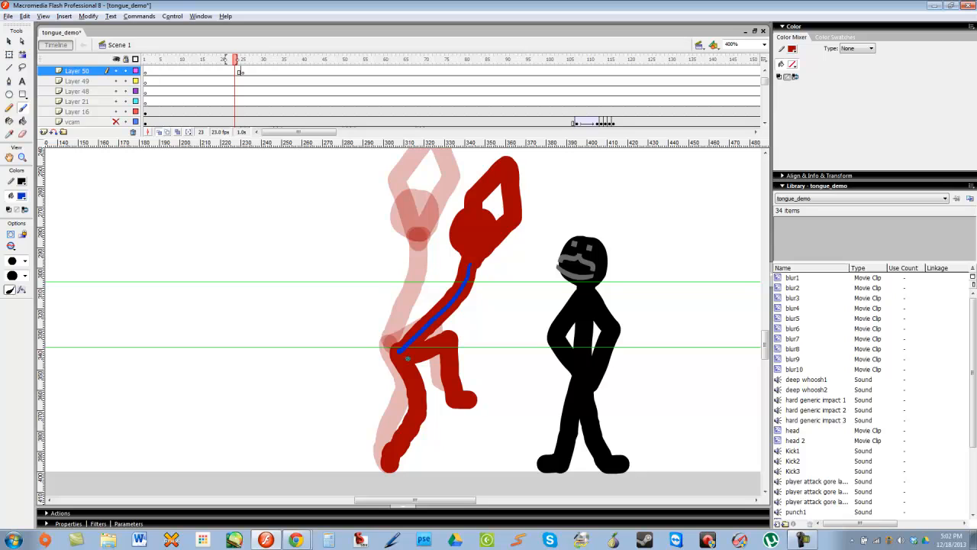
Trace the red figure's spine and hip in blue at frame 23, and undo the trace
key(ctrl+z)
drag(470, 265, 410, 367)
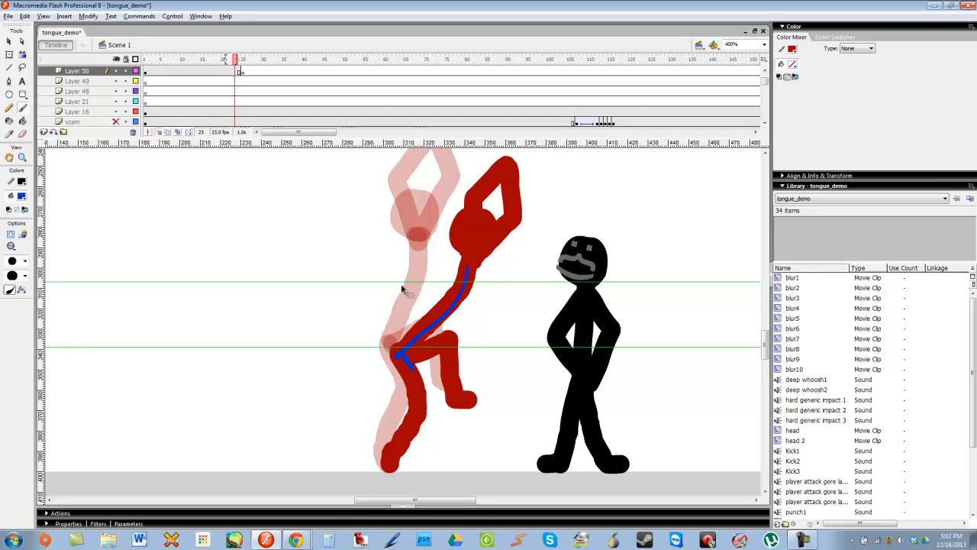
key(ctrl+z)
key(period)
key(comma)
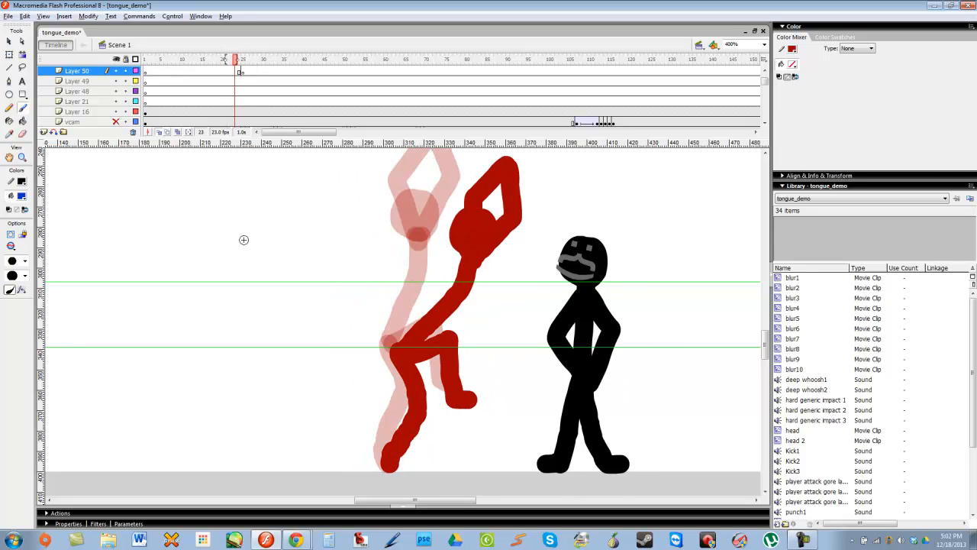
Step back and forth through the frames before 24 to compare the red figure's hip and torso movement
key(comma)
key(comma)
key(comma)
key(comma)
key(period)
key(period)
key(period)
key(period)
key(comma)
key(period)
key(period)
key(period)
key(comma)
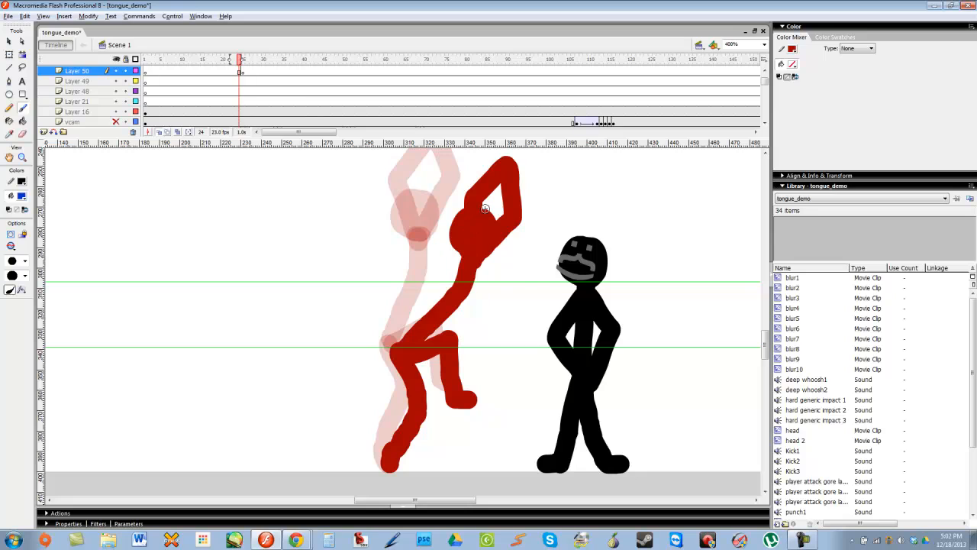
Trace the red figure's torso from neck to hip in blue at frame 24, and undo the trace
mouse_move(485, 207)
mouse_down()
mouse_move(506, 267)
mouse_move(491, 220)
mouse_up()
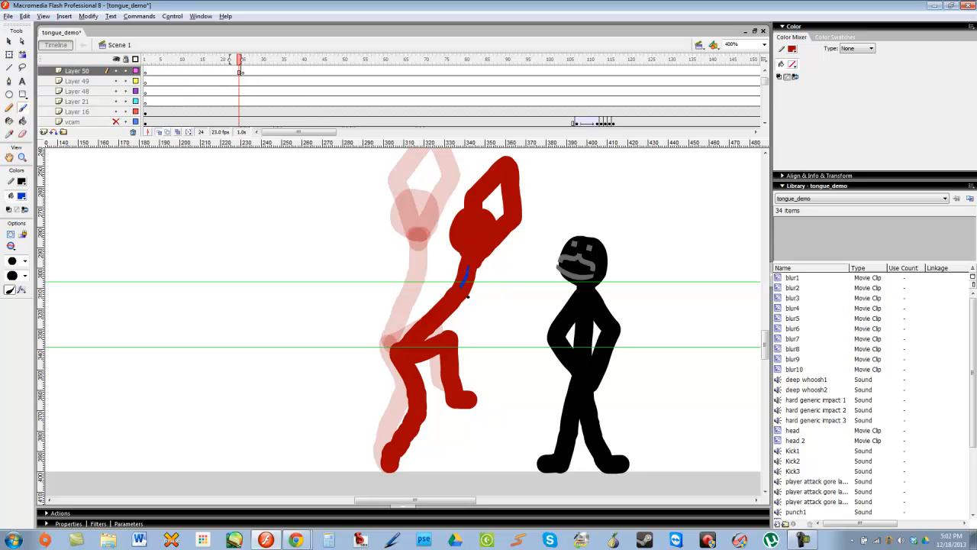
drag(469, 297, 395, 371)
key(ctrl+z)
Sketch an upright blue stick figure at frame 24 with one knee bent and both arms raised behind its head
mouse_move(350, 216)
mouse_down()
mouse_move(343, 246)
mouse_move(336, 190)
mouse_move(355, 213)
mouse_up()
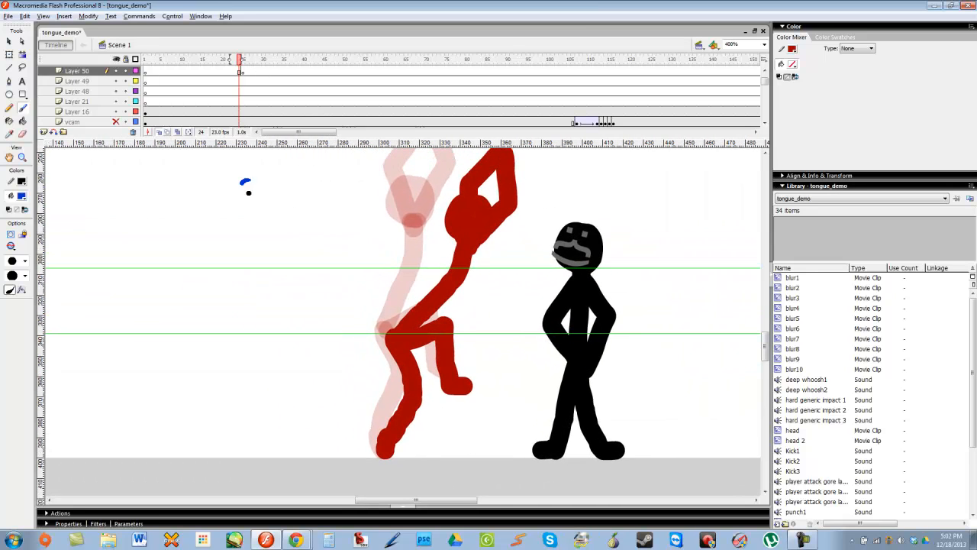
drag(249, 192, 239, 214)
key(ctrl+z)
mouse_move(252, 177)
mouse_down()
mouse_move(283, 192)
mouse_move(251, 174)
mouse_move(244, 201)
mouse_move(258, 264)
mouse_move(238, 382)
mouse_up()
key(ctrl+z)
mouse_move(257, 270)
mouse_down()
mouse_move(289, 319)
mouse_move(289, 353)
mouse_up()
drag(227, 161, 247, 175)
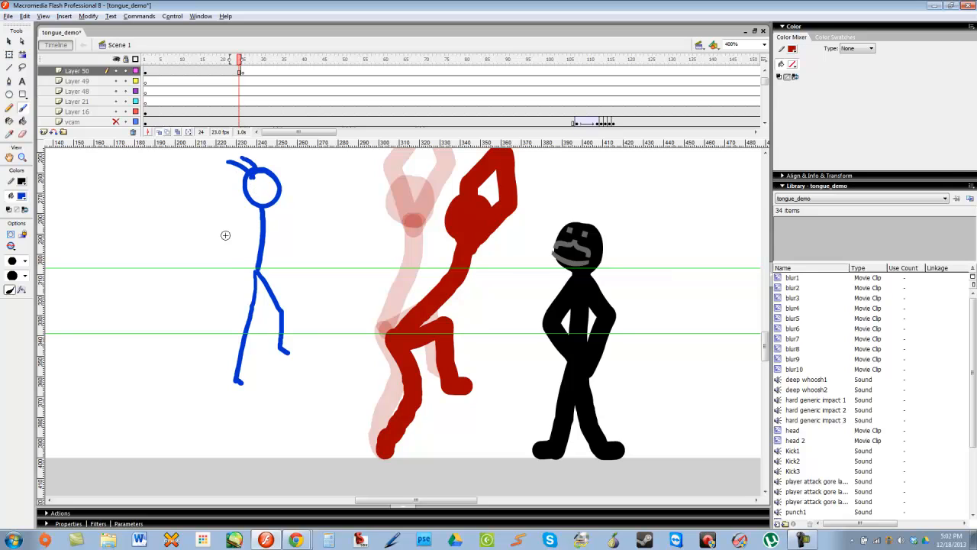
drag(229, 307, 251, 230)
key(ctrl+z)
Sketch a second blue stick figure leaning forward with its legs apart and arms over its head, plus a downward curved arrow behind its torso
mouse_move(356, 199)
mouse_down()
mouse_move(383, 245)
mouse_move(373, 198)
mouse_move(367, 206)
mouse_move(401, 223)
mouse_move(359, 297)
mouse_move(340, 298)
mouse_move(350, 332)
mouse_move(311, 394)
mouse_up()
key(ctrl+z)
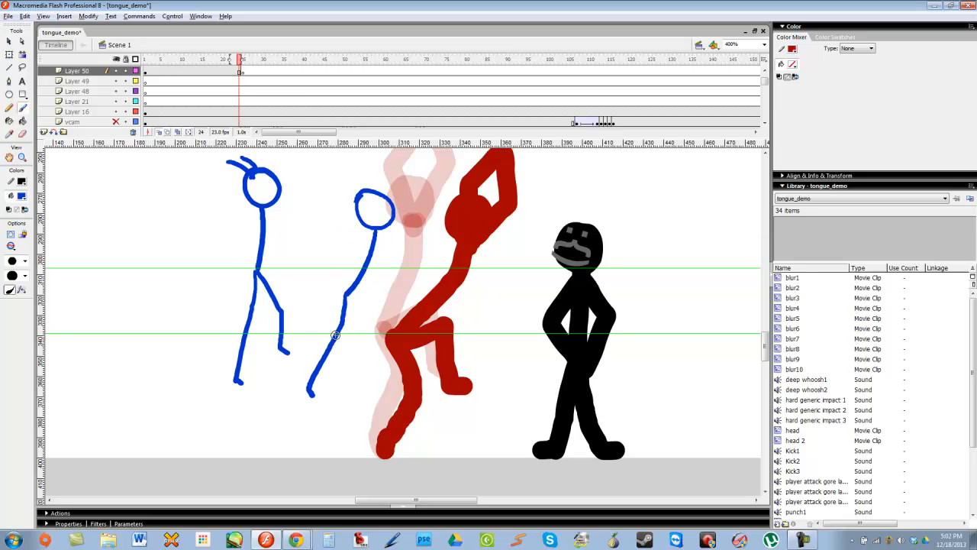
drag(355, 304, 395, 371)
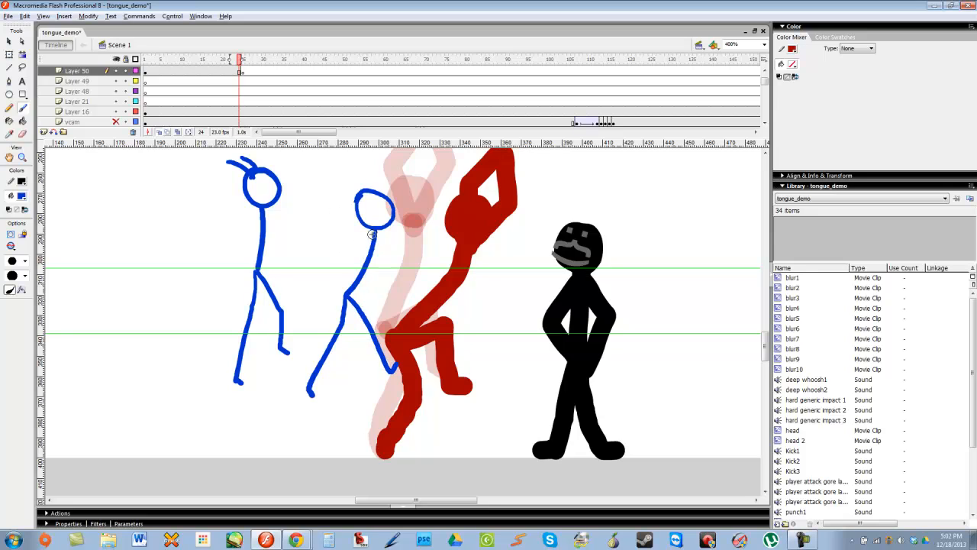
mouse_move(336, 230)
mouse_down()
mouse_move(321, 286)
mouse_move(334, 283)
mouse_up()
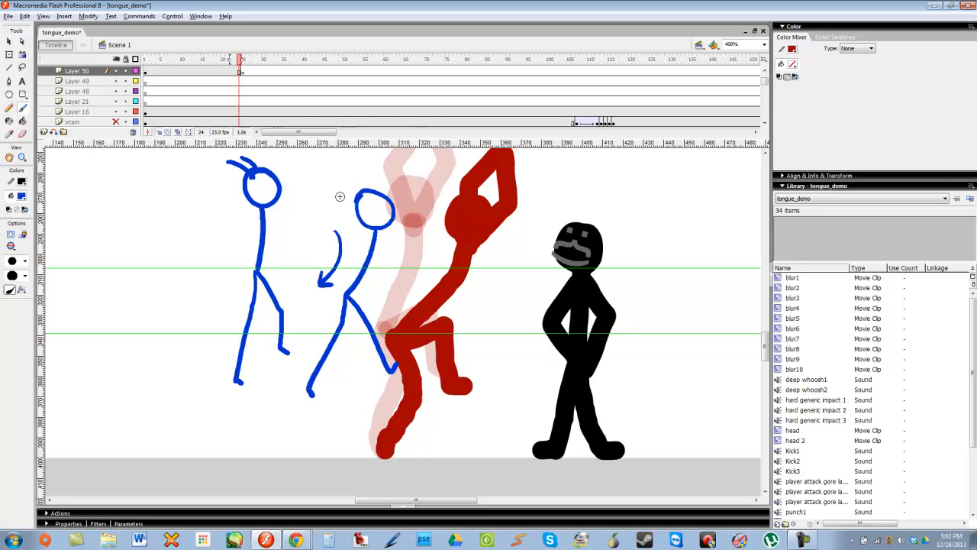
mouse_move(366, 178)
mouse_down()
mouse_move(382, 195)
mouse_move(384, 221)
mouse_move(266, 276)
mouse_up()
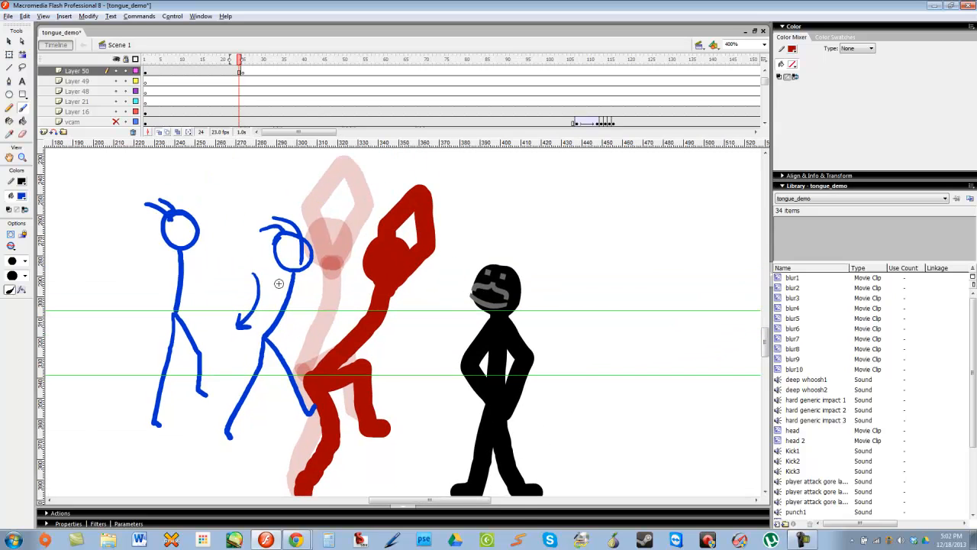
Undo the curved arrow and both blue stick-figure sketches at frame 24
key(ctrl+z)
key(ctrl+z)
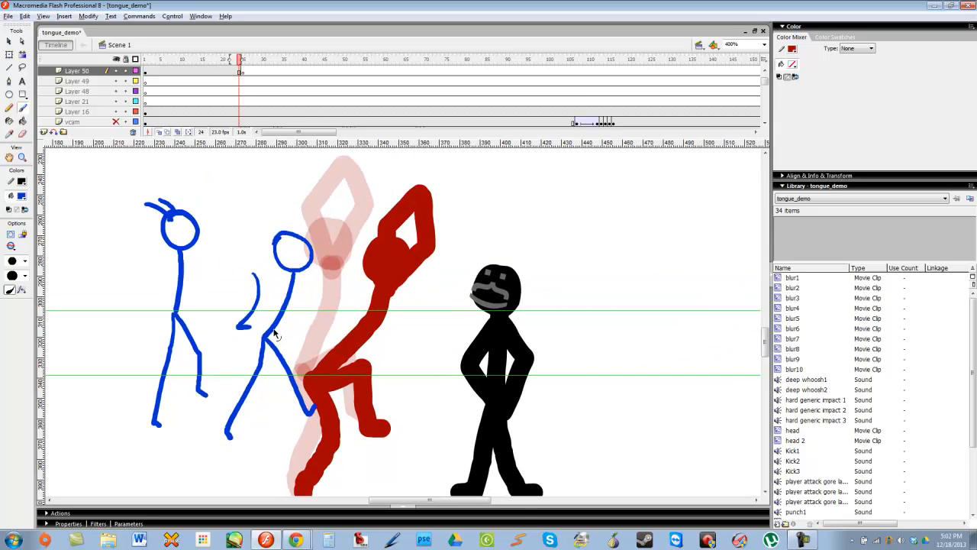
key(ctrl+z)
key(ctrl+z)
key(ctrl+z)
key(ctrl+z)
key(ctrl+z)
key(ctrl+z)
key(ctrl+z)
key(ctrl+z)
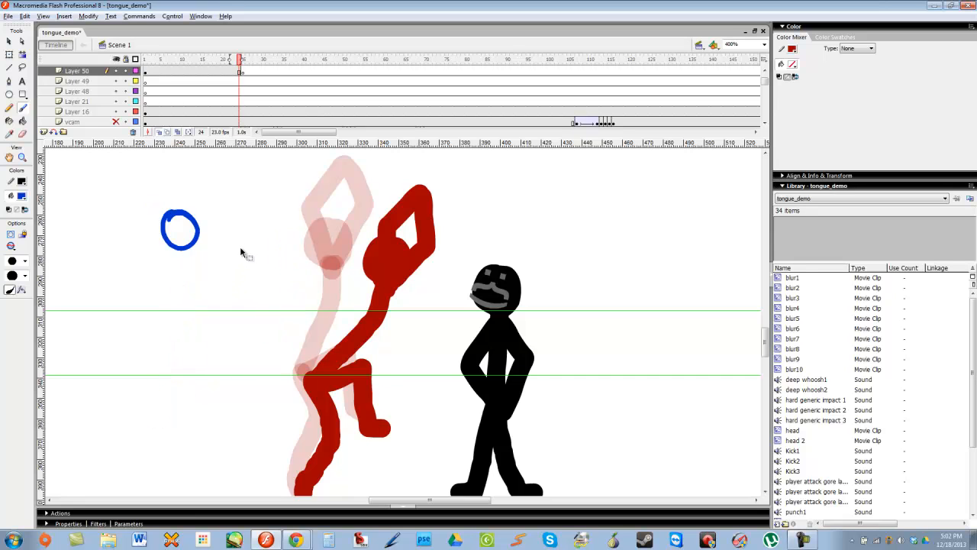
key(ctrl+z)
Move back and forth through the frames around 24 to examine the red figure's transition into the strike
drag(240, 61, 244, 101)
drag(335, 283, 261, 202)
mouse_move(243, 74)
mouse_down()
mouse_move(229, 84)
mouse_move(248, 87)
mouse_move(235, 91)
mouse_up()
key(comma)
key(period)
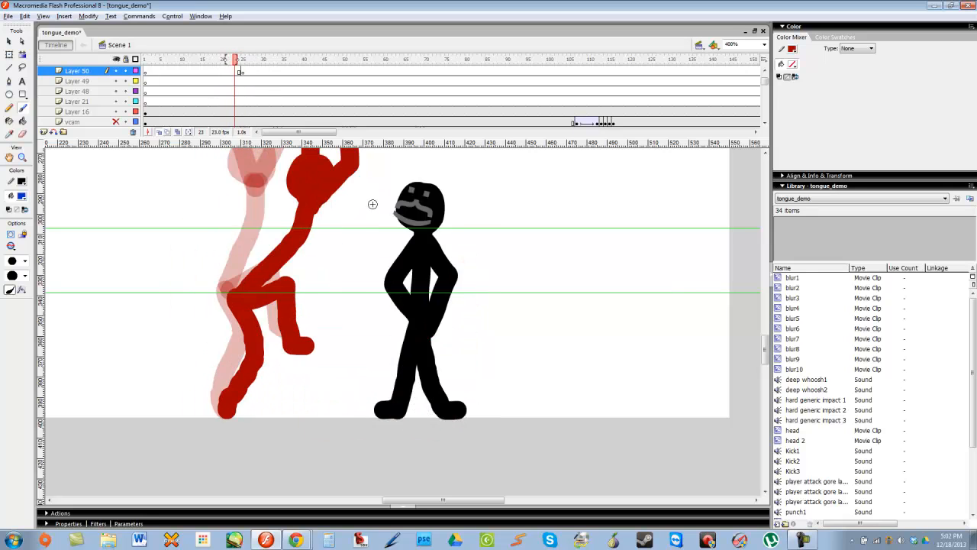
key(period)
key(period)
key(comma)
Draw a blue arrow pointing toward the black figure at frame 24, and undo it
drag(554, 197, 514, 234)
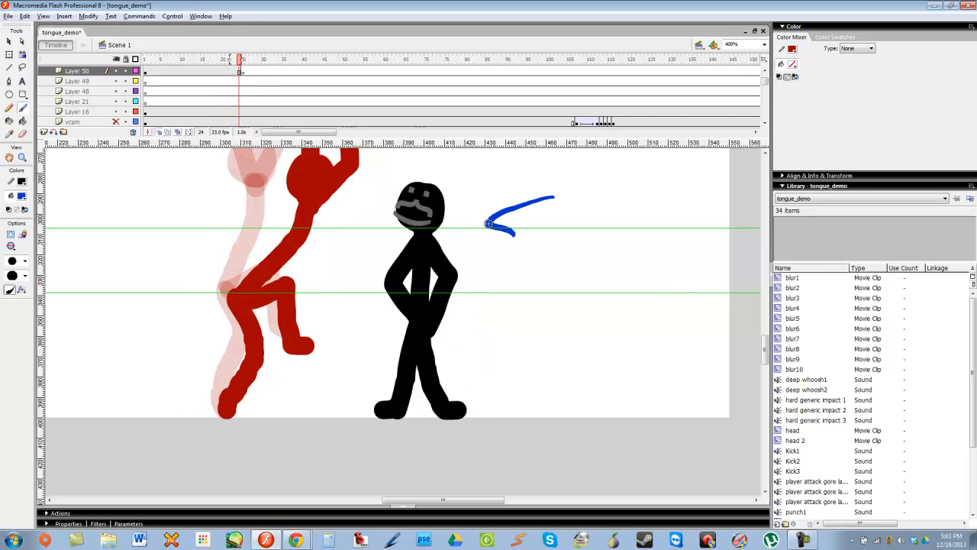
drag(504, 189, 487, 223)
key(ctrl+z)
key(ctrl+z)
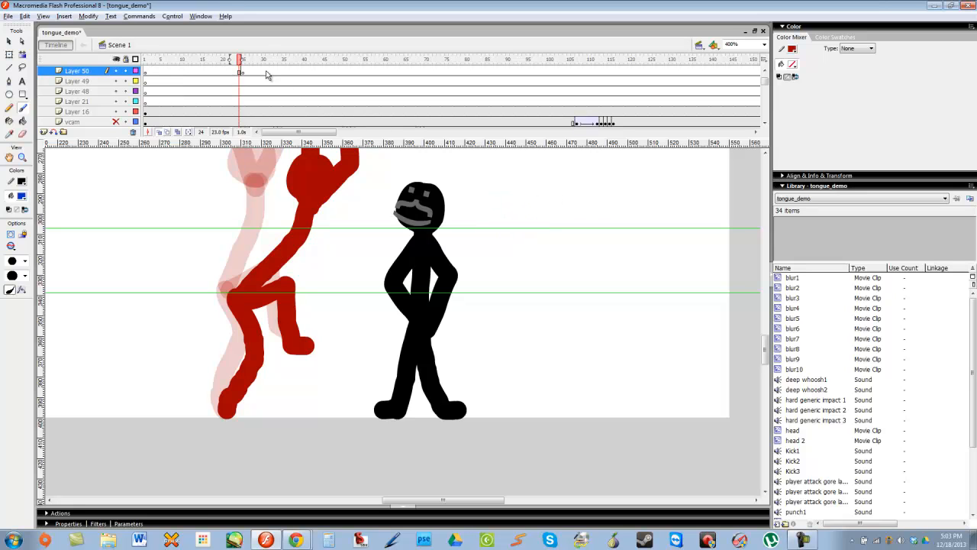
Step repeatedly through frames 23 to 26 to compare the wind-up pose with the blurred impact pose
mouse_move(259, 72)
mouse_down()
mouse_move(230, 80)
mouse_move(239, 109)
mouse_move(248, 63)
mouse_move(243, 74)
mouse_up()
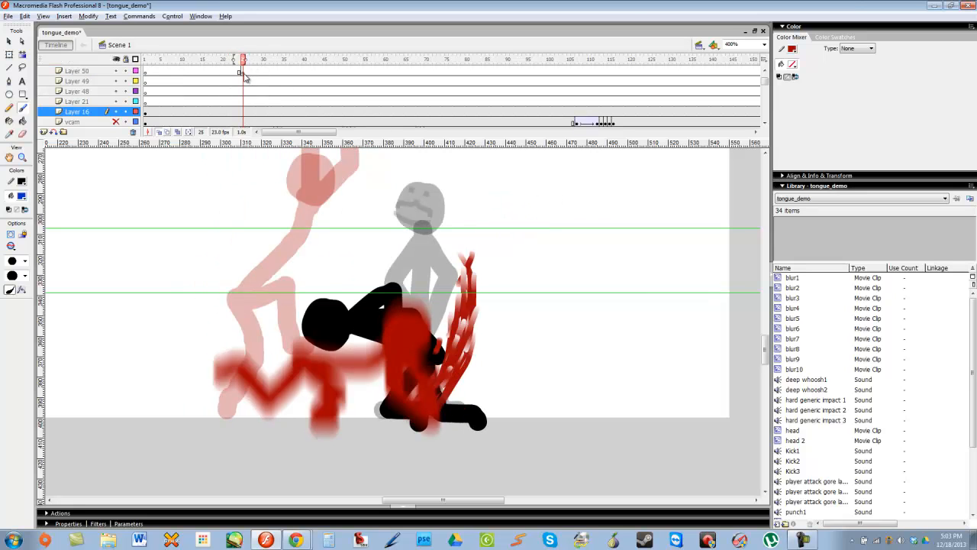
click(244, 74)
key(period)
key(comma)
key(comma)
key(comma)
key(period)
key(period)
key(period)
key(comma)
key(comma)
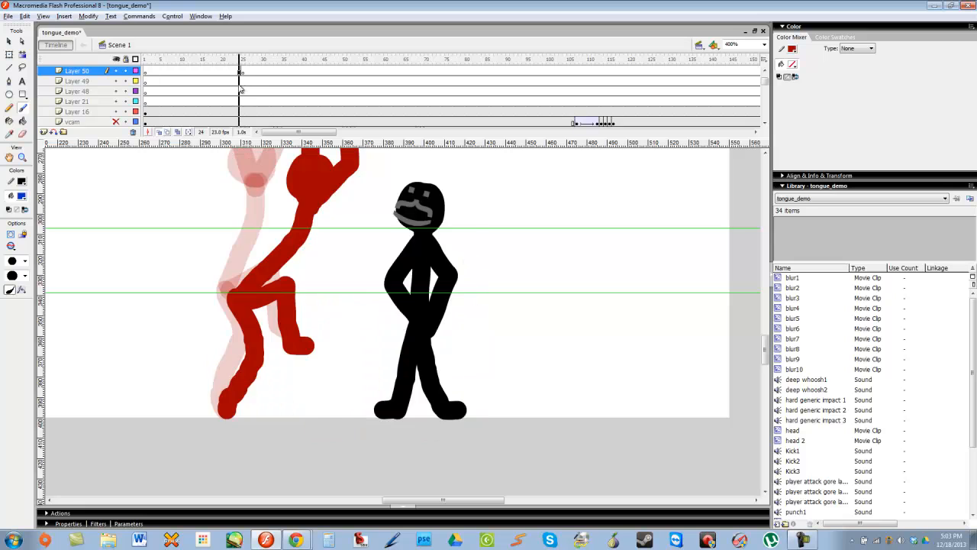
key(period)
Draw a blue arrow pointing at the red motion streaks behind the black figure at frame 25, and undo it
drag(391, 194, 348, 149)
mouse_move(493, 220)
mouse_down()
mouse_move(455, 254)
mouse_move(448, 228)
mouse_up()
click(527, 202)
mouse_move(501, 212)
mouse_down()
mouse_move(535, 207)
mouse_move(515, 194)
mouse_up()
key(ctrl+z)
key(ctrl+z)
key(ctrl+z)
key(ctrl+z)
key(ctrl+z)
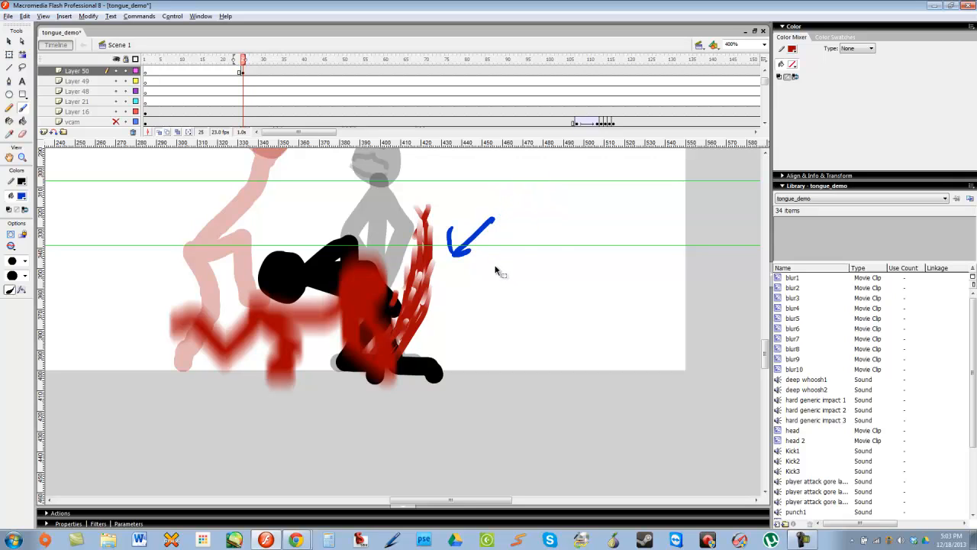
Return to frame 25 and step back and forth from it to compare both figures before and at impact
drag(255, 61, 246, 82)
drag(385, 218, 354, 276)
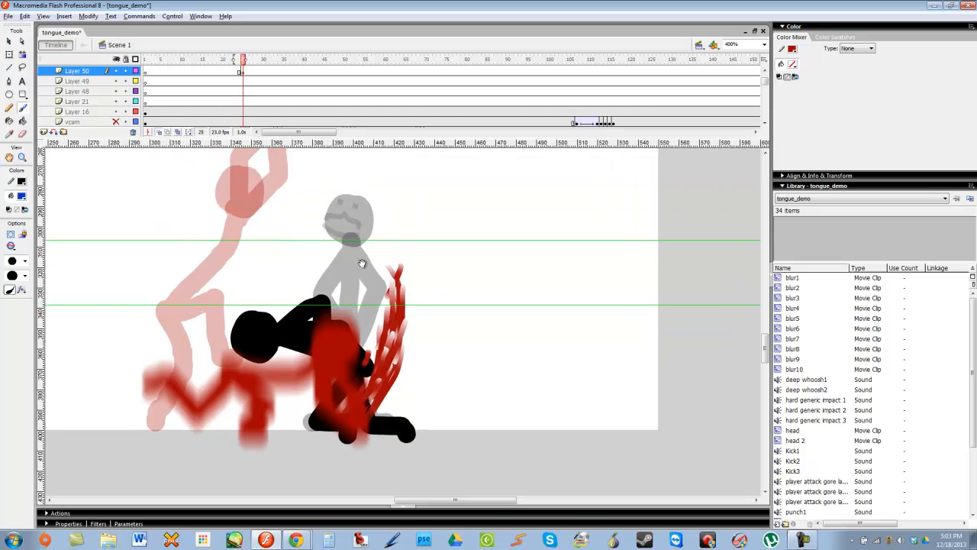
key(comma)
key(comma)
key(period)
key(period)
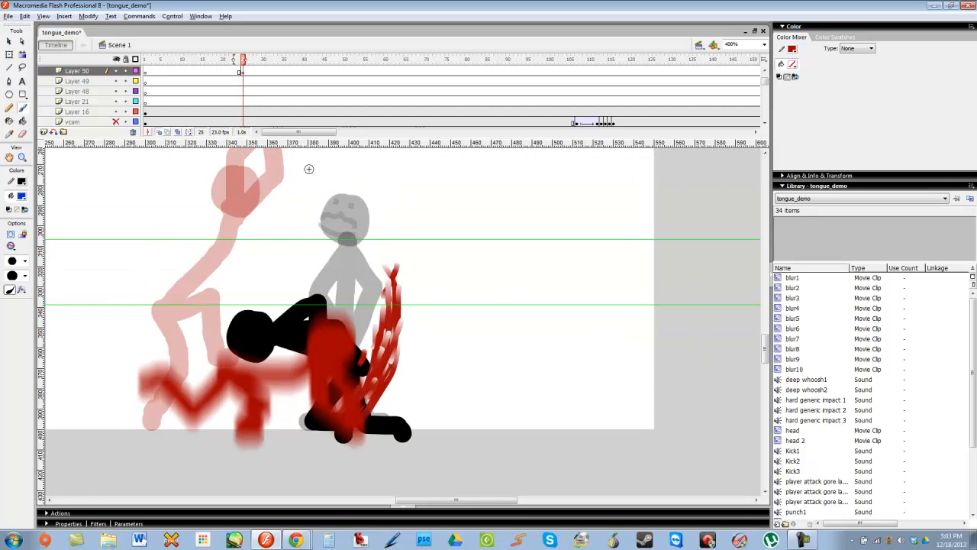
Draw two curved blue arrows at frame 25, tracing the strike's downward arc and the black figure's forward fold, and undo them
drag(342, 185, 332, 229)
mouse_move(308, 183)
mouse_down()
mouse_move(402, 346)
mouse_move(417, 353)
mouse_up()
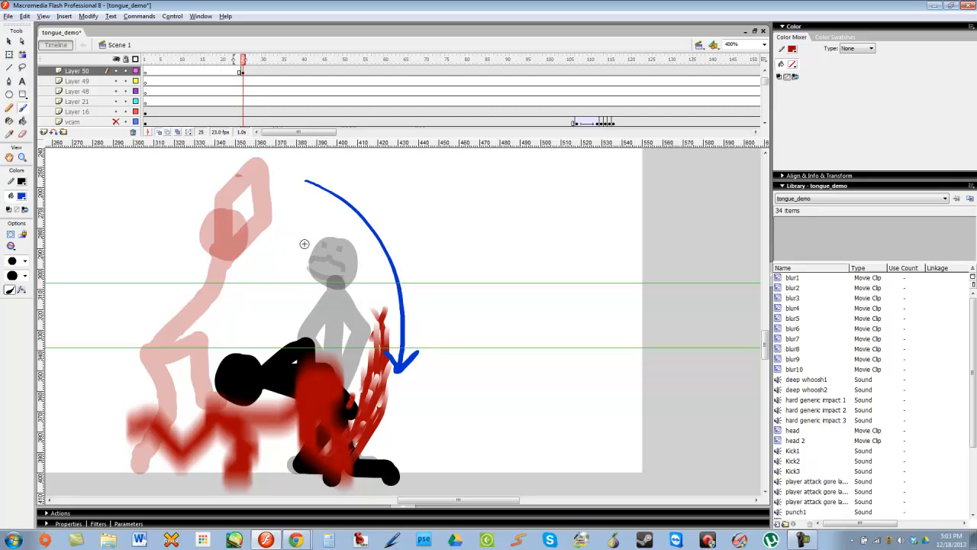
mouse_move(314, 241)
mouse_down()
mouse_move(261, 328)
mouse_move(279, 314)
mouse_up()
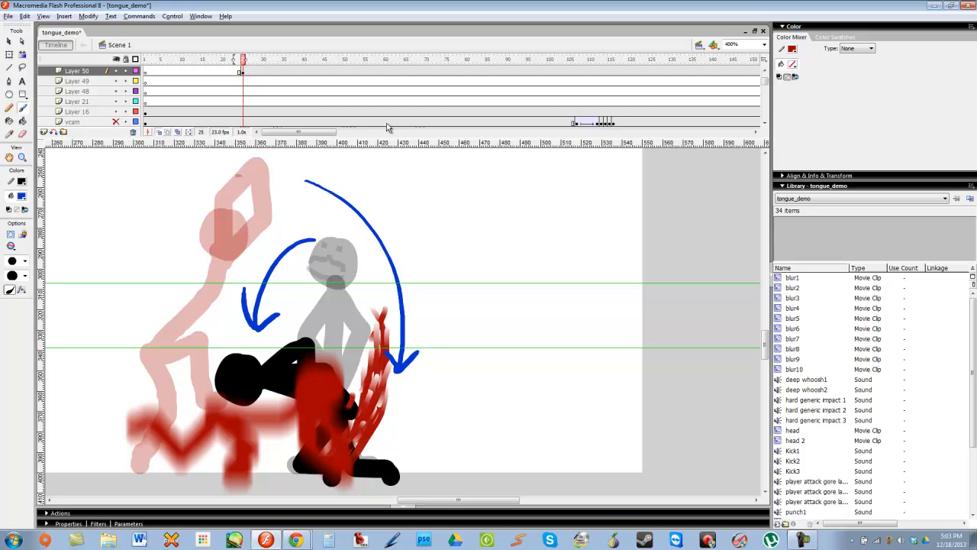
key(ctrl+z)
key(ctrl+z)
key(ctrl+z)
key(ctrl+z)
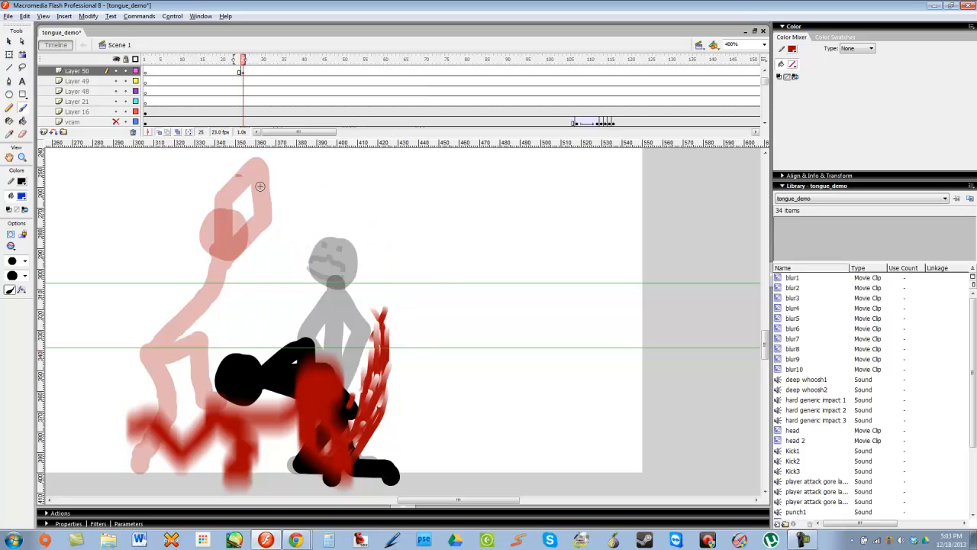
Check which layer holds the blurred red figure by selecting it at frame 25, and go back to frame 25 of Layer 50
drag(262, 301, 219, 202)
drag(248, 61, 242, 78)
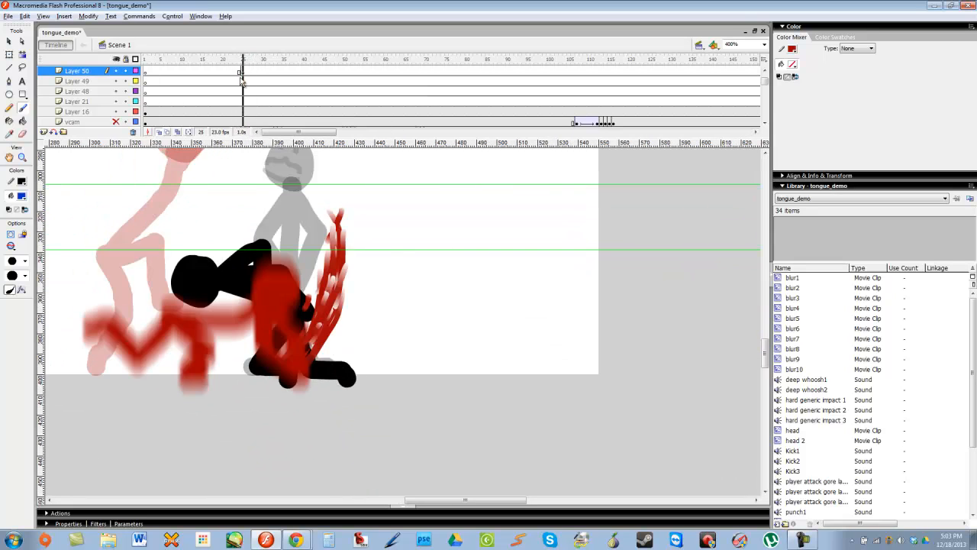
drag(225, 186, 223, 217)
key(v)
click(264, 346)
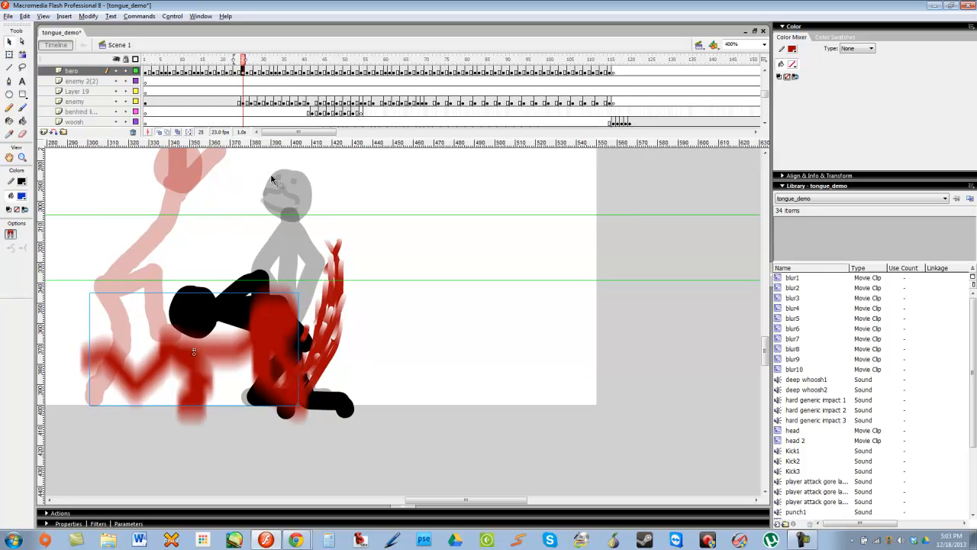
drag(766, 95, 766, 78)
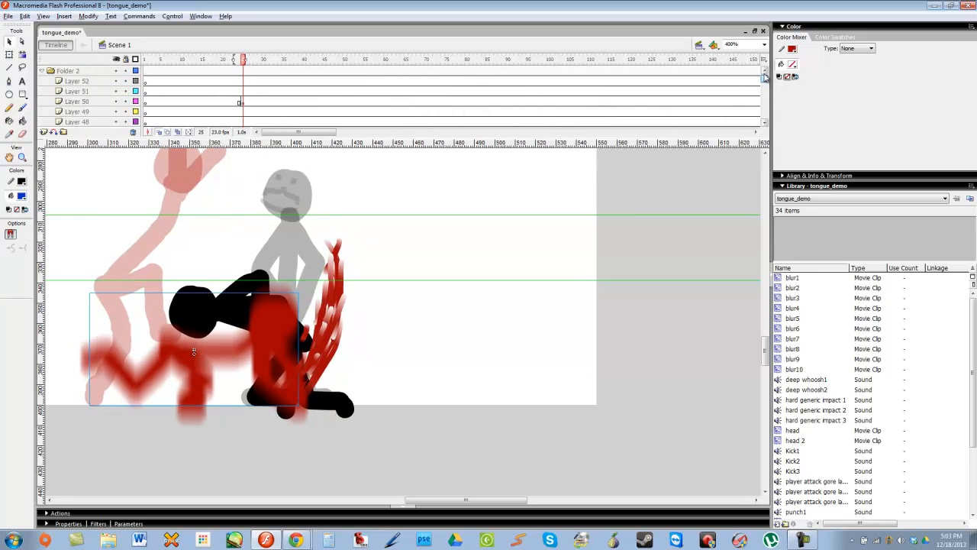
click(242, 103)
drag(232, 209, 251, 193)
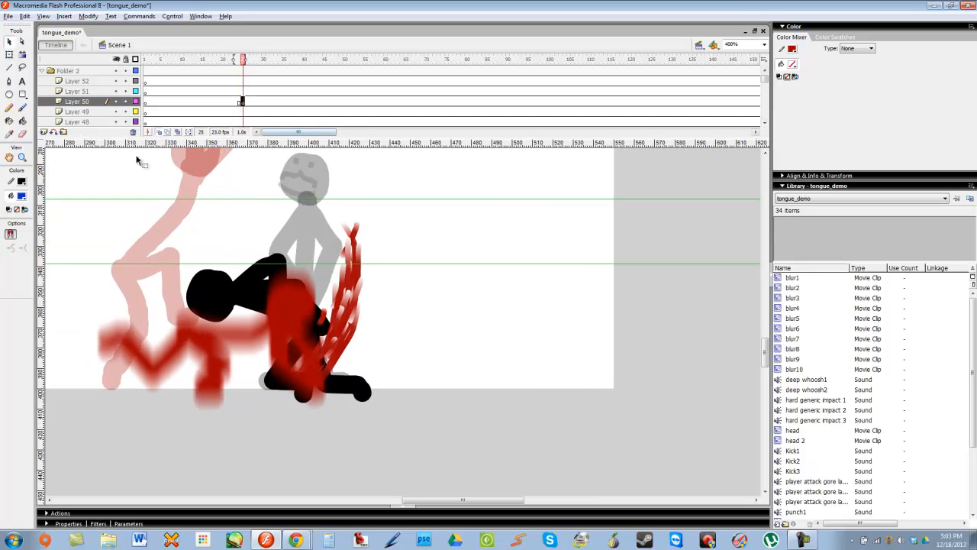
Select the bent black figure at frame 25 and compare the enemy layer's poses at frames 23 and 24
click(227, 298)
click(239, 71)
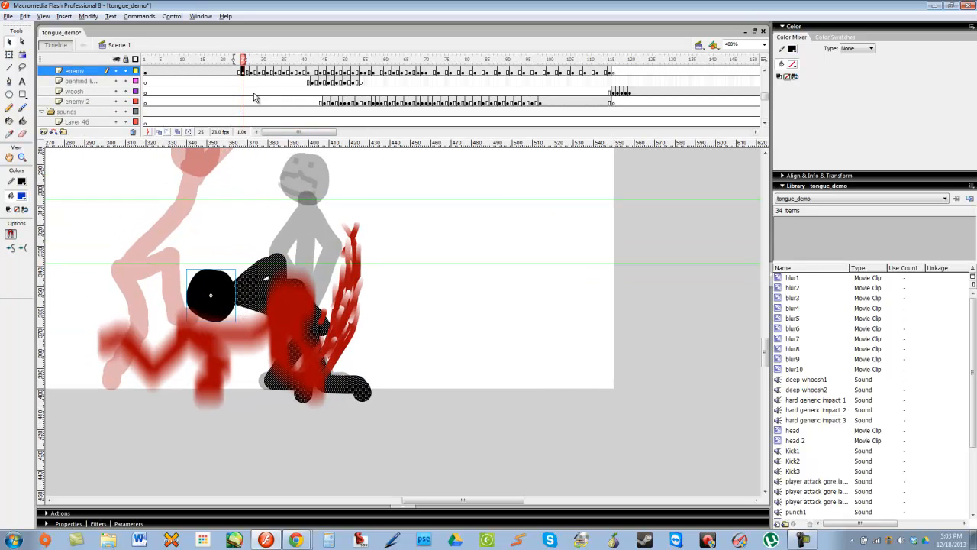
click(234, 71)
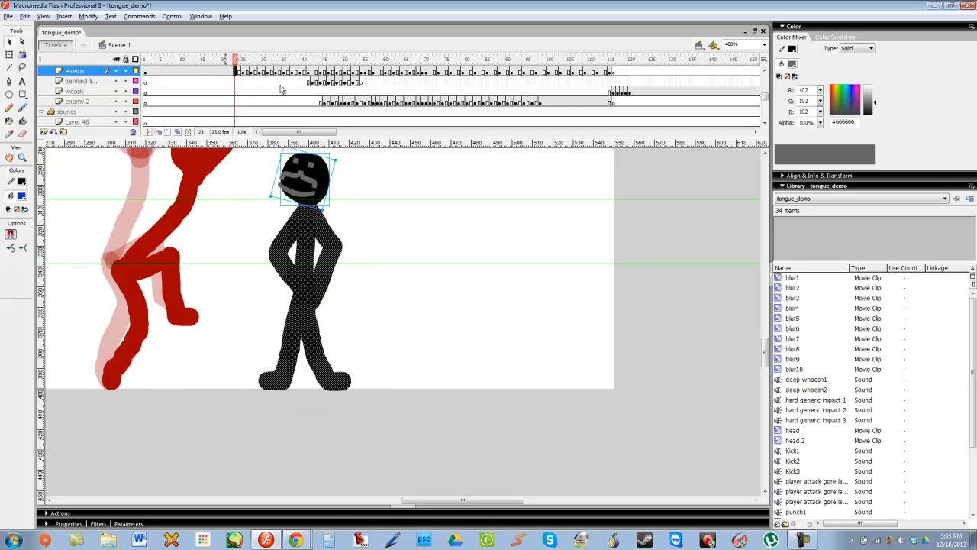
drag(236, 61, 240, 74)
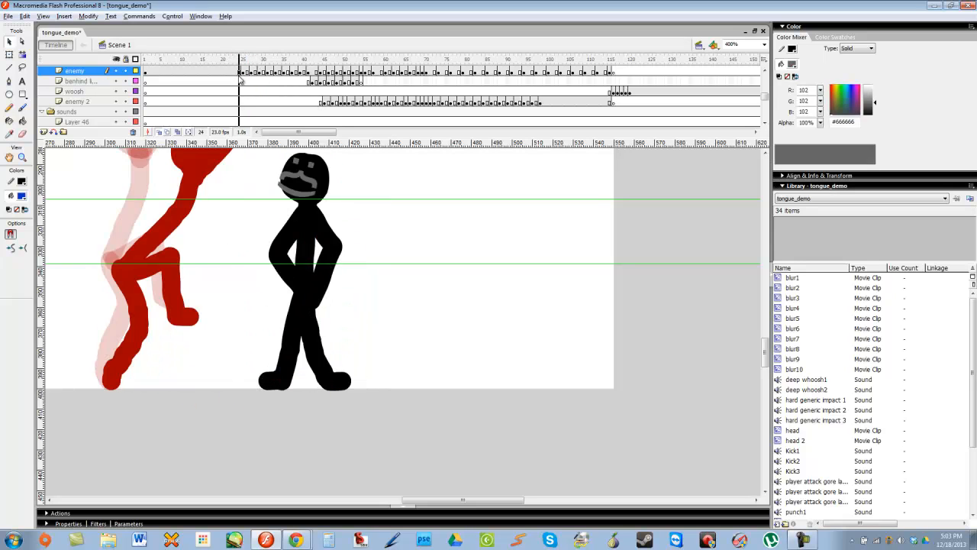
Rotate the black figure's face slightly at frame 24 with Free Transform, and deselect it
click(323, 183)
drag(342, 165, 332, 189)
key(q)
click(346, 194)
click(307, 229)
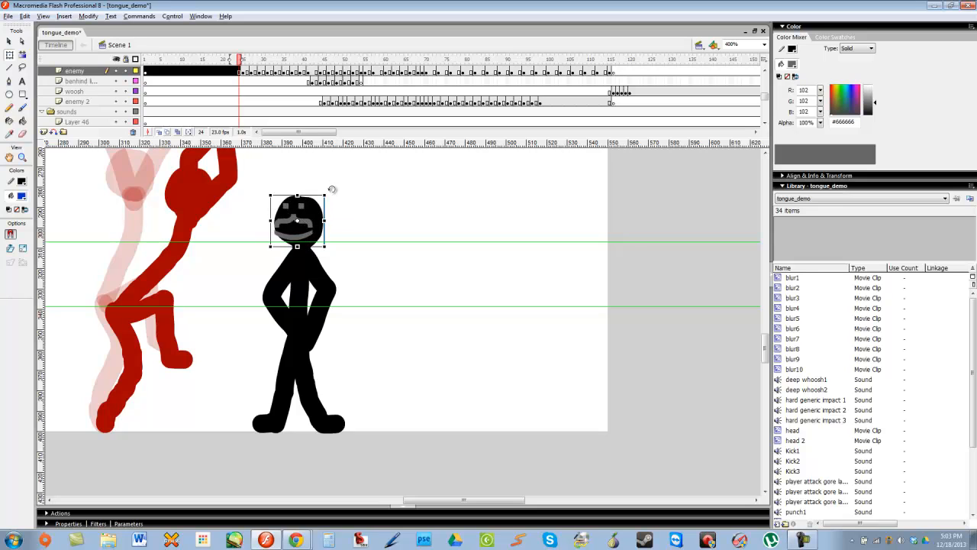
drag(331, 184, 339, 196)
click(341, 207)
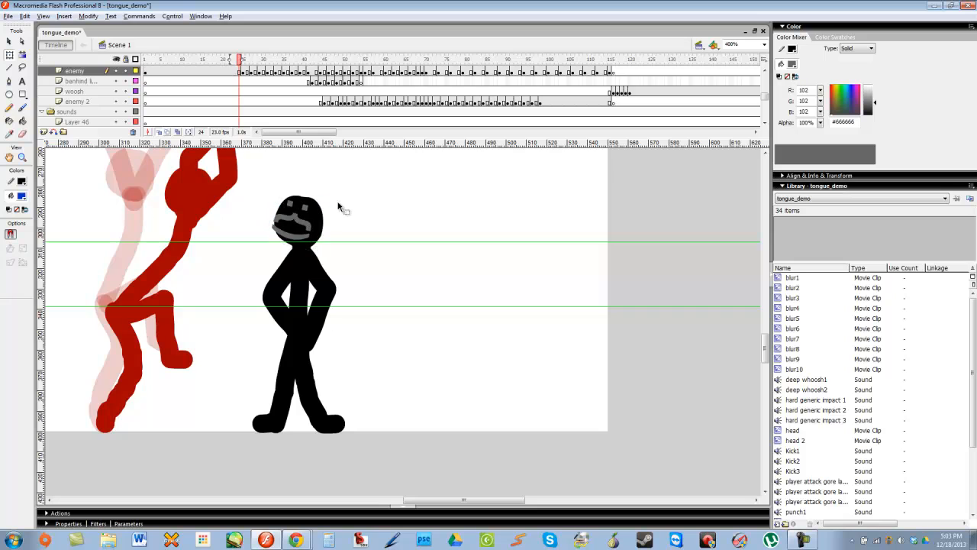
click(314, 266)
click(326, 197)
Draw a blue brush arrow pointing at the black figure's head at frame 24, and undo it
drag(240, 60, 240, 76)
drag(290, 197, 277, 239)
key(b)
drag(229, 179, 275, 235)
drag(261, 227, 276, 225)
key(ctrl+z)
key(ctrl+z)
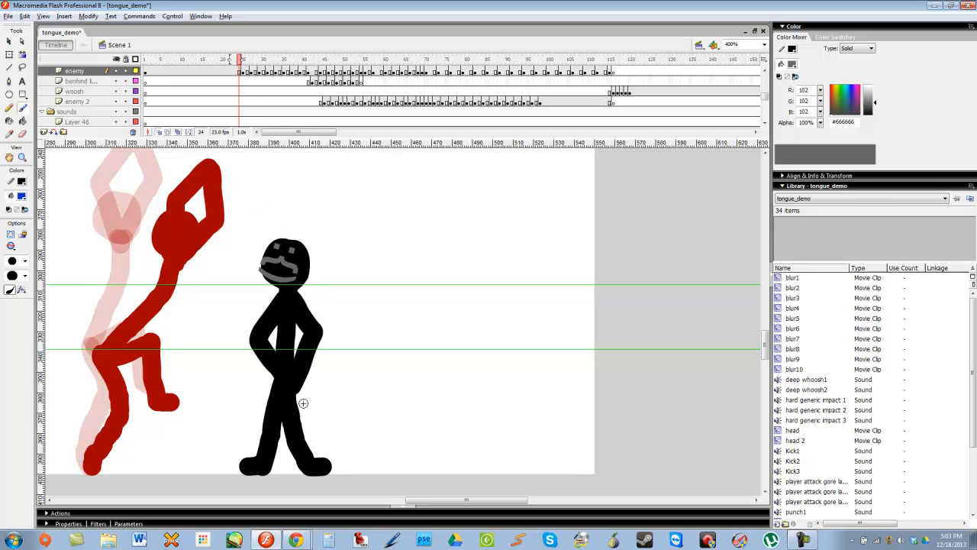
Draw a blue arrow pointing down at the black figure's bent arm at frame 25, and undo it
drag(240, 63, 244, 71)
drag(310, 317, 279, 197)
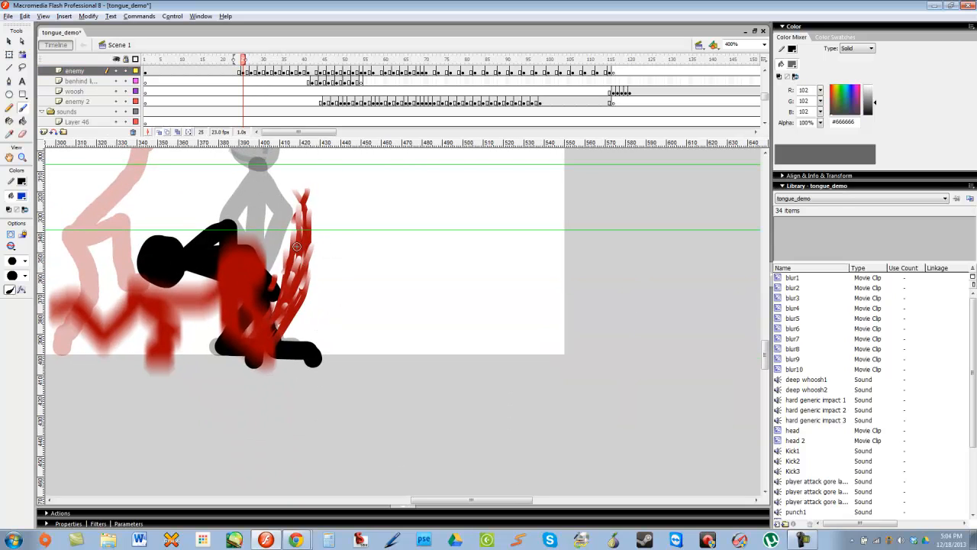
drag(274, 226, 296, 242)
drag(222, 235, 231, 221)
drag(202, 222, 221, 235)
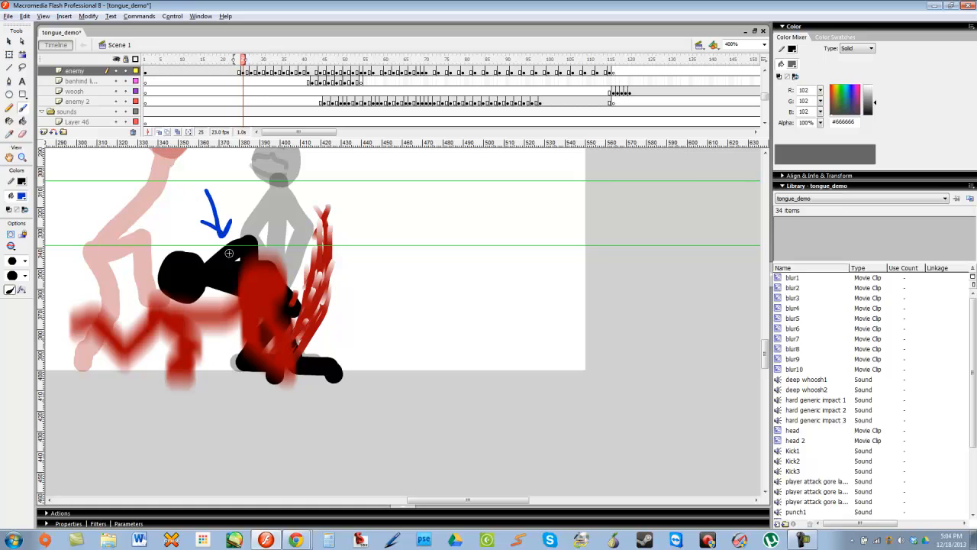
key(ctrl+z)
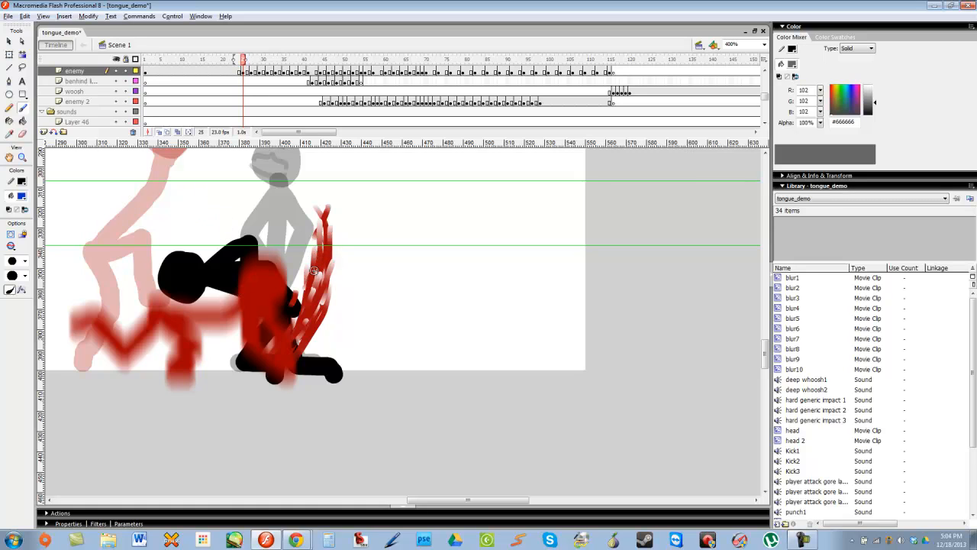
drag(307, 272, 347, 284)
key(ctrl+z)
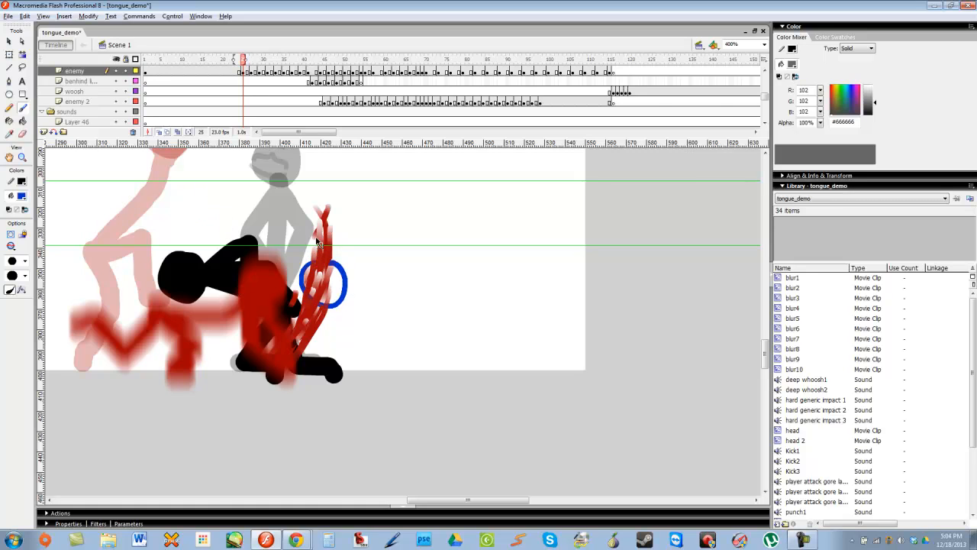
key(ctrl+z)
Sketch a hunched blue stick figure's head, back and leg on Layer 50 at frame 25, and undo the lower leg
drag(761, 104, 605, 91)
click(243, 104)
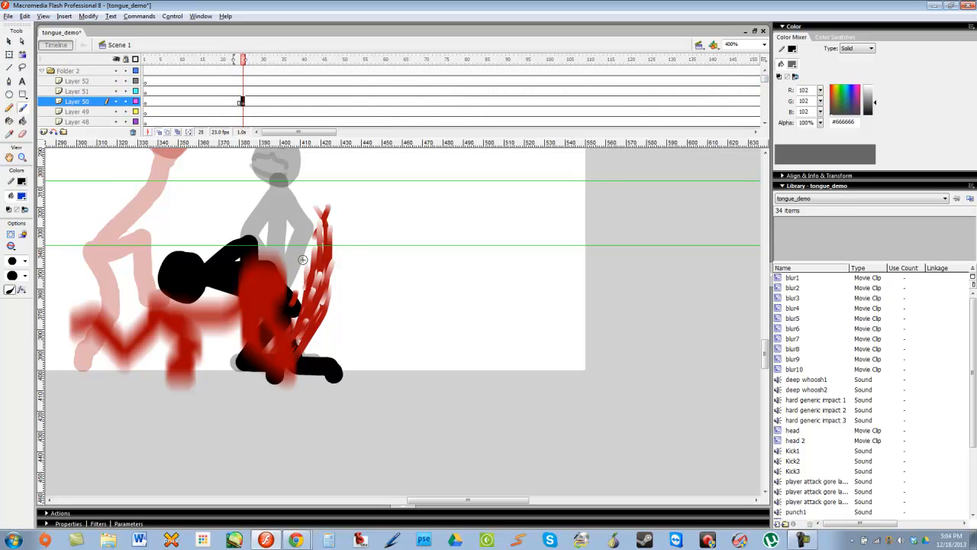
mouse_move(306, 259)
mouse_down()
mouse_move(308, 291)
mouse_move(351, 291)
mouse_move(319, 261)
mouse_move(316, 284)
mouse_move(345, 271)
mouse_move(316, 274)
mouse_move(394, 287)
mouse_move(397, 321)
mouse_move(355, 328)
mouse_move(386, 334)
mouse_move(341, 331)
mouse_move(330, 375)
mouse_up()
key(ctrl+z)
key(ctrl+z)
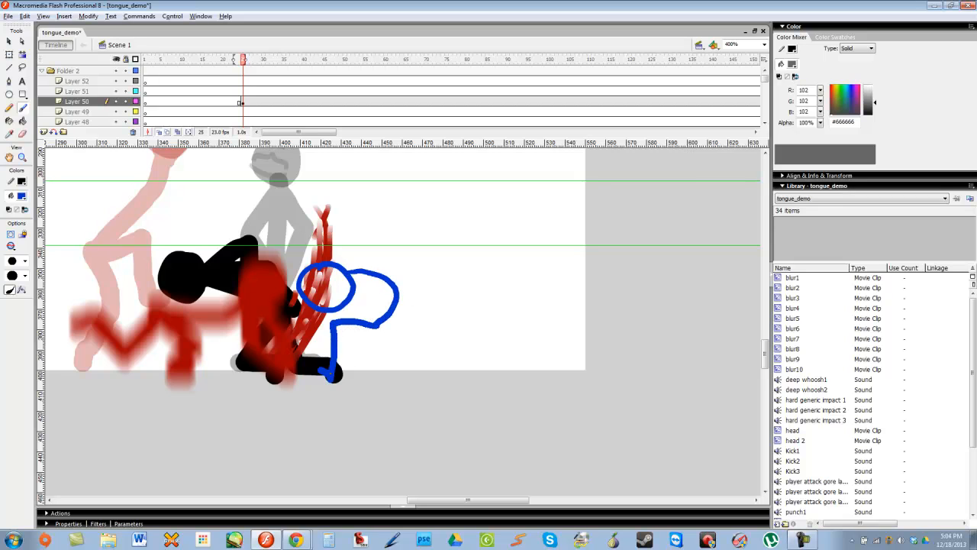
key(ctrl+z)
Redraw the hunched blue figure's bent leg, stretch the other leg forward, and add a short stroke beside its head
mouse_move(382, 321)
mouse_down()
mouse_move(330, 324)
mouse_move(315, 365)
mouse_up()
drag(351, 316, 269, 364)
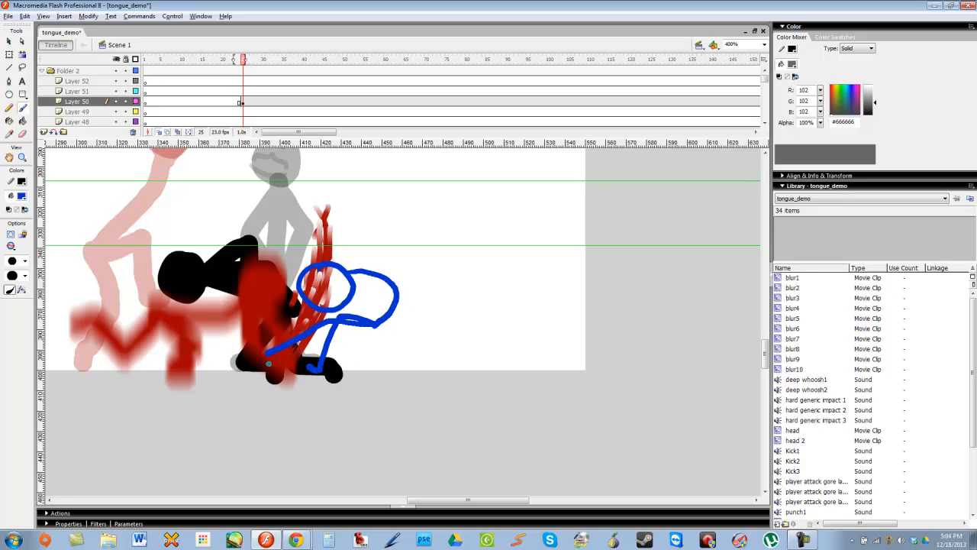
drag(334, 313, 308, 364)
drag(301, 295, 270, 307)
Undo the whole hunched blue figure sketch at frame 25
key(ctrl+z)
key(ctrl+z)
key(ctrl+z)
key(ctrl+z)
key(ctrl+z)
key(ctrl+z)
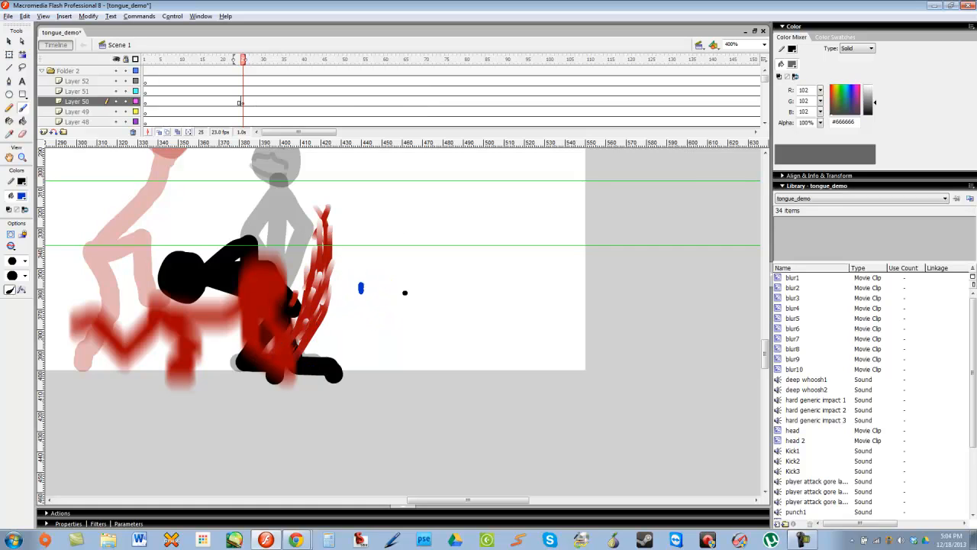
Draw one horizontal and one downward-slanting blue arrow pointing right beside the figures at frame 25, and undo both
mouse_move(361, 286)
mouse_down()
mouse_move(362, 267)
mouse_move(459, 295)
mouse_up()
key(ctrl+z)
key(ctrl+z)
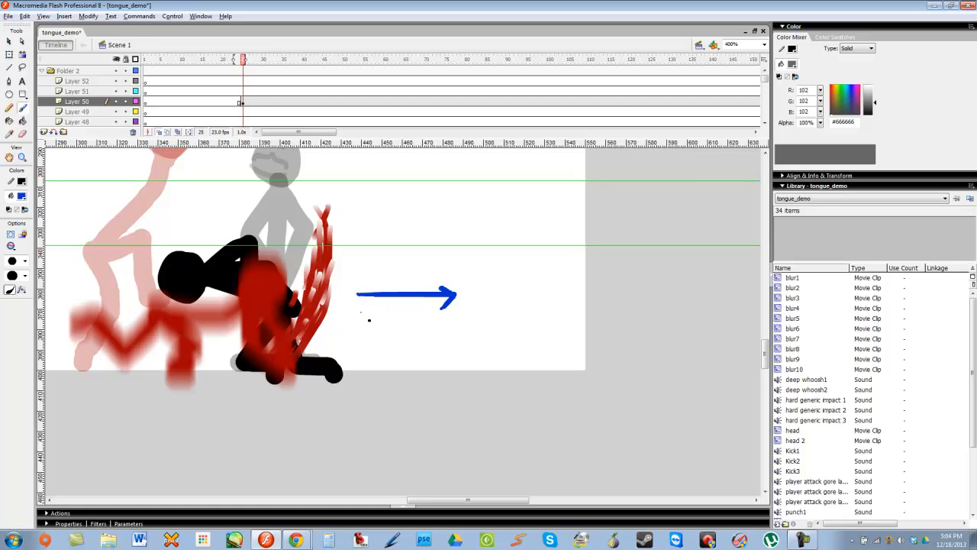
mouse_move(359, 311)
mouse_down()
mouse_move(442, 361)
mouse_move(427, 353)
mouse_move(393, 364)
mouse_up()
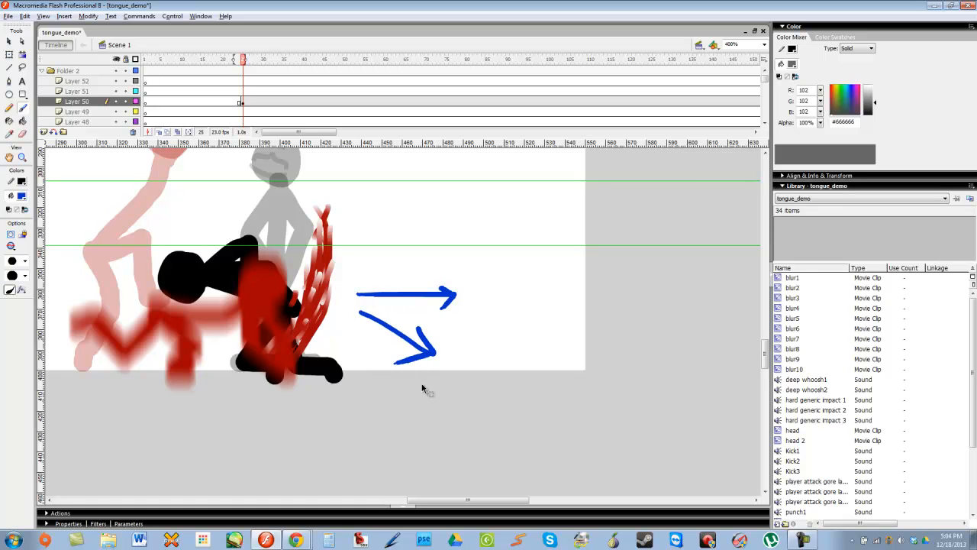
key(ctrl+z)
key(ctrl+z)
key(ctrl+z)
key(ctrl+z)
key(ctrl+z)
key(ctrl+z)
scroll(414, 214, left, 2)
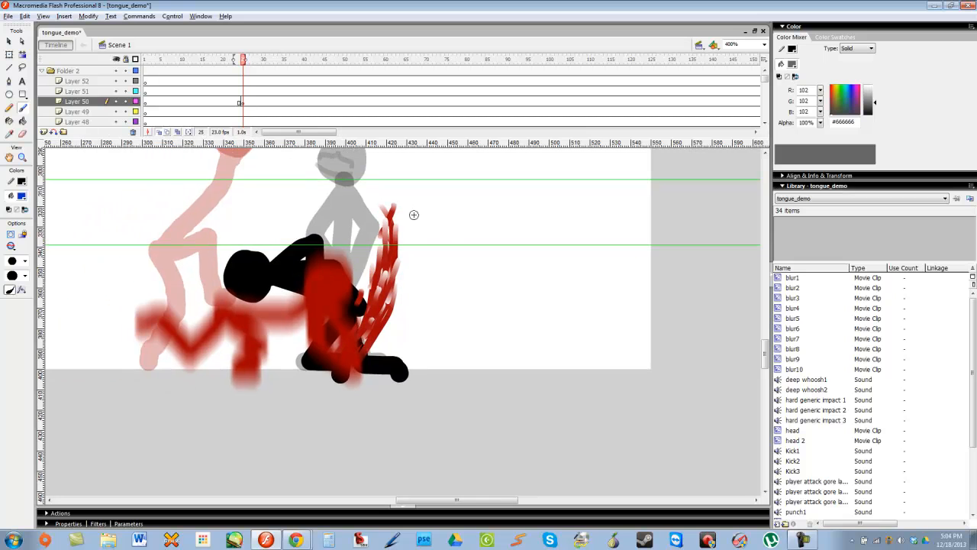
Draw two short blue strokes above the black figure at frame 25, and undo them
drag(388, 184, 359, 220)
drag(337, 208, 329, 230)
key(ctrl+z)
key(ctrl+z)
Circle both grappling figures in blue at frame 28, add a small mark on the red figure's hip, and undo the strokes
mouse_move(252, 68)
mouse_down()
mouse_move(210, 69)
mouse_move(247, 69)
mouse_move(236, 88)
mouse_move(255, 84)
mouse_up()
drag(286, 257, 338, 203)
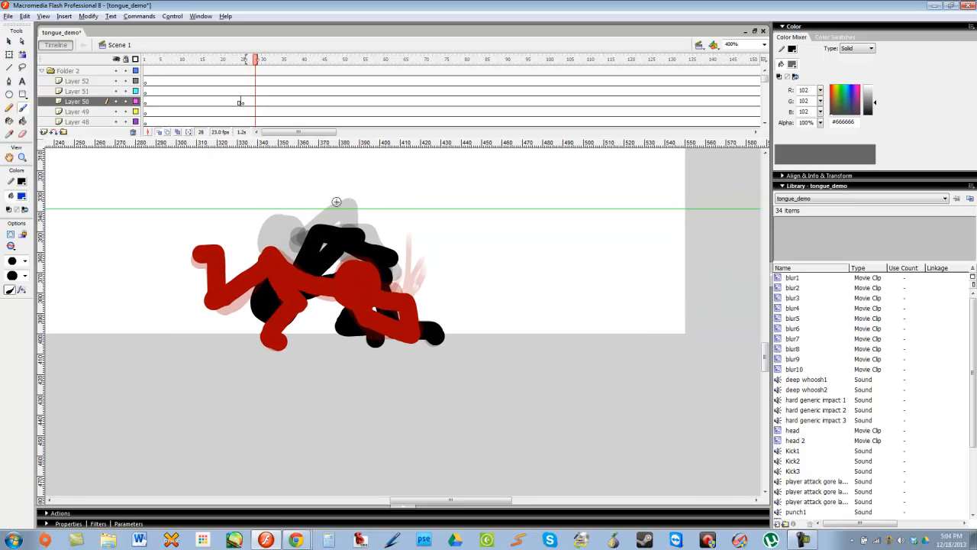
drag(260, 175, 207, 197)
mouse_move(175, 233)
mouse_down()
mouse_move(439, 336)
mouse_move(217, 168)
mouse_up()
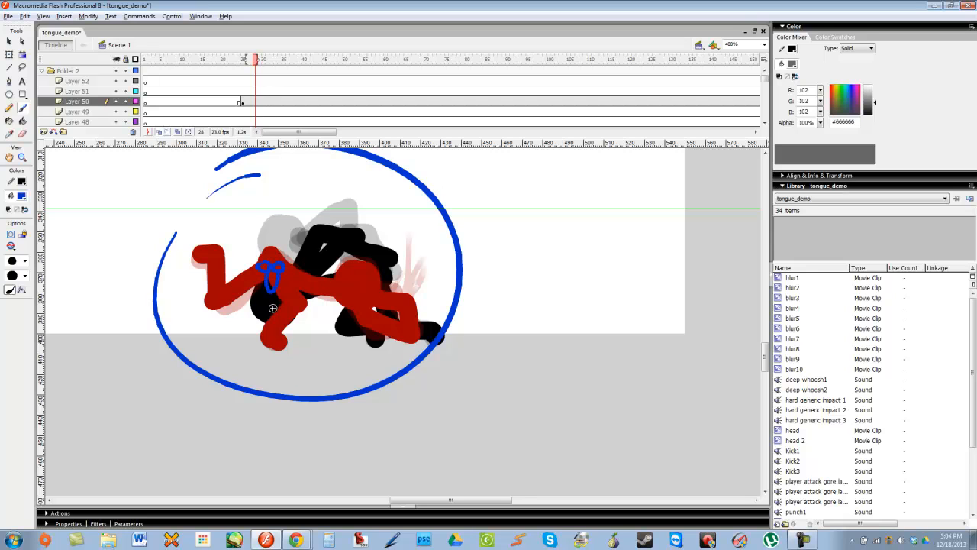
key(ctrl+z)
key(ctrl+z)
key(ctrl+z)
Draw a blue circle around the red figure's kicking foot at frame 33, and undo it
mouse_move(255, 102)
mouse_down()
mouse_move(243, 107)
mouse_move(275, 122)
mouse_up()
drag(351, 179, 299, 244)
key(comma)
key(period)
drag(335, 335, 327, 376)
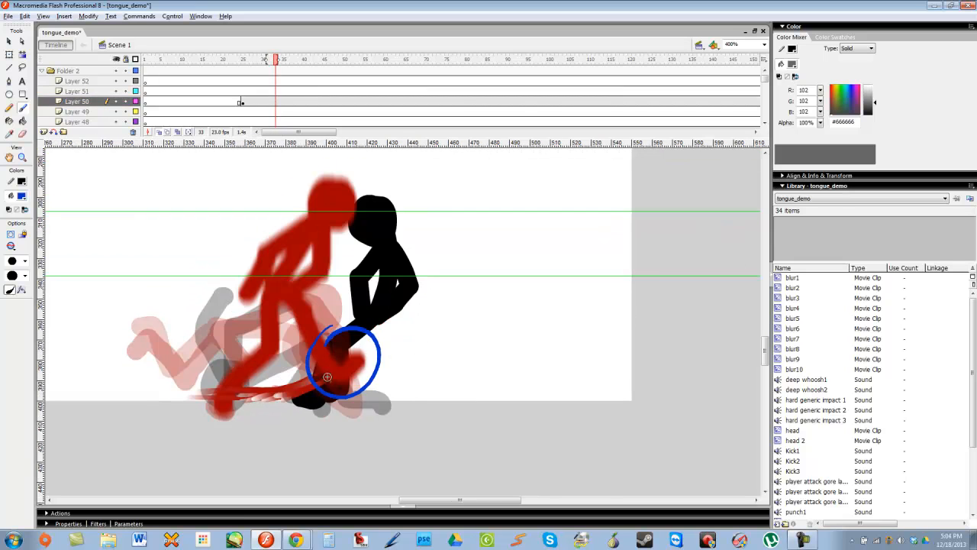
key(ctrl+z)
Draw a small blue arrow pointing down at the black figure's struck leg at frame 34, and undo it
drag(294, 64, 285, 84)
key(comma)
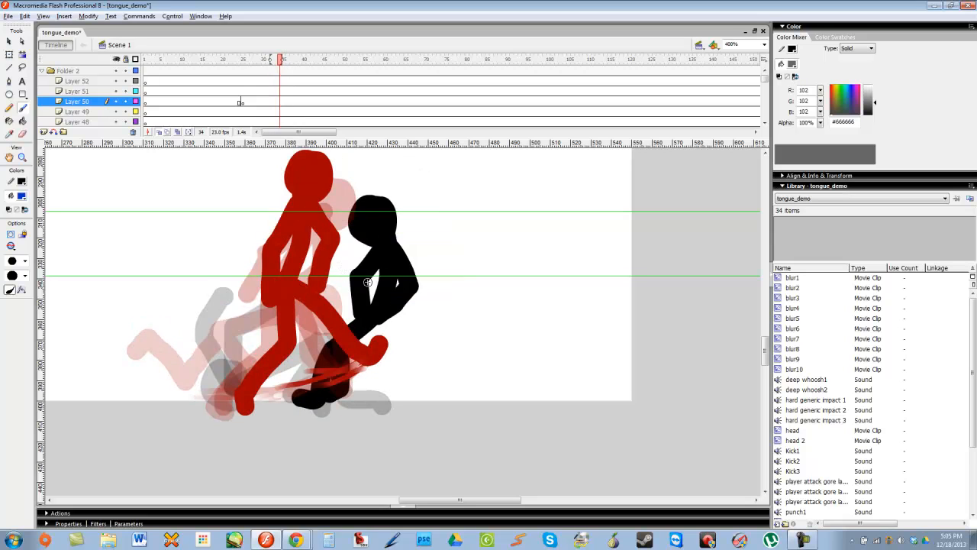
key(comma)
key(period)
mouse_move(367, 343)
mouse_down()
mouse_move(395, 258)
mouse_move(364, 297)
mouse_move(332, 283)
mouse_up()
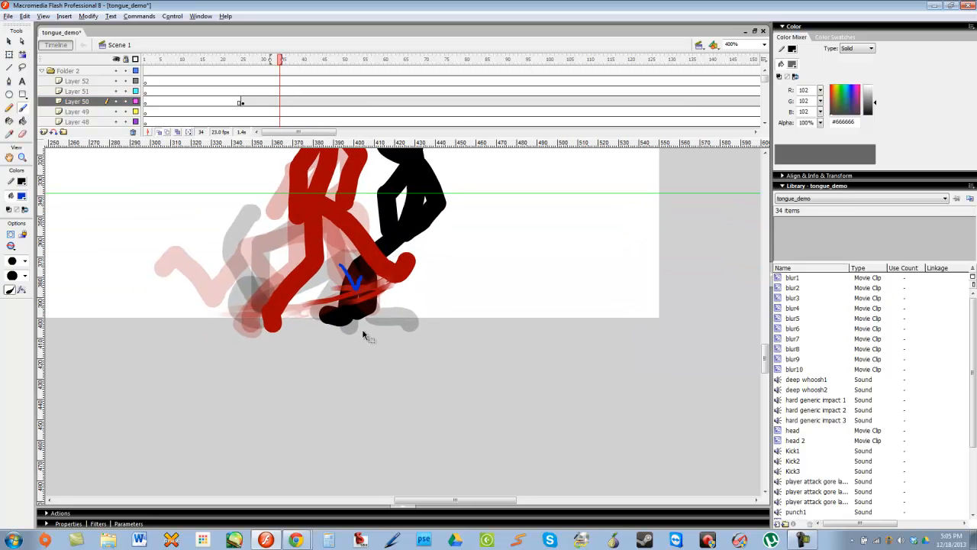
key(ctrl+z)
key(ctrl+z)
Mark the black figure's hip position with blue dots from frame 33 onward, and step back to frame 32
mouse_move(290, 69)
mouse_down()
mouse_move(271, 82)
mouse_move(302, 69)
mouse_move(268, 70)
mouse_move(292, 70)
mouse_up()
click(302, 103)
drag(301, 103, 276, 116)
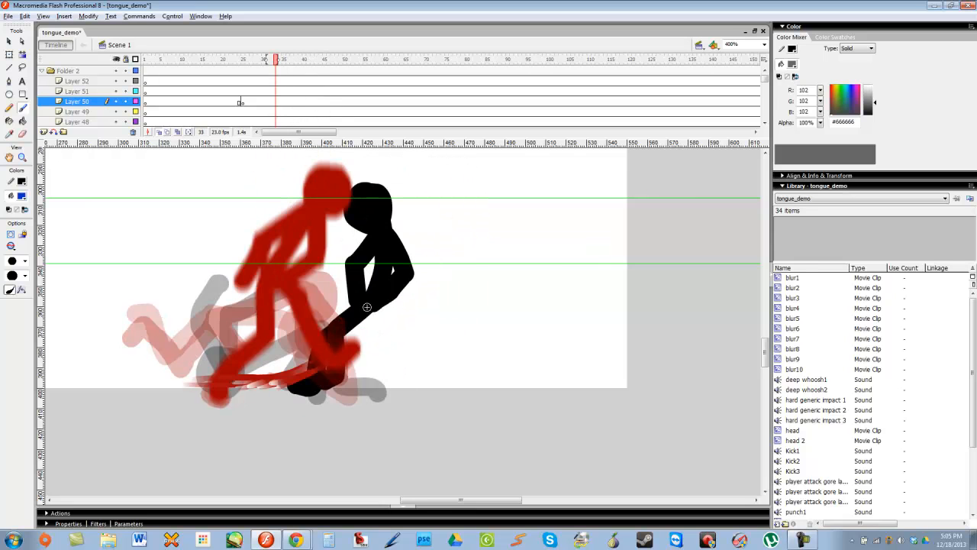
key(period)
key(period)
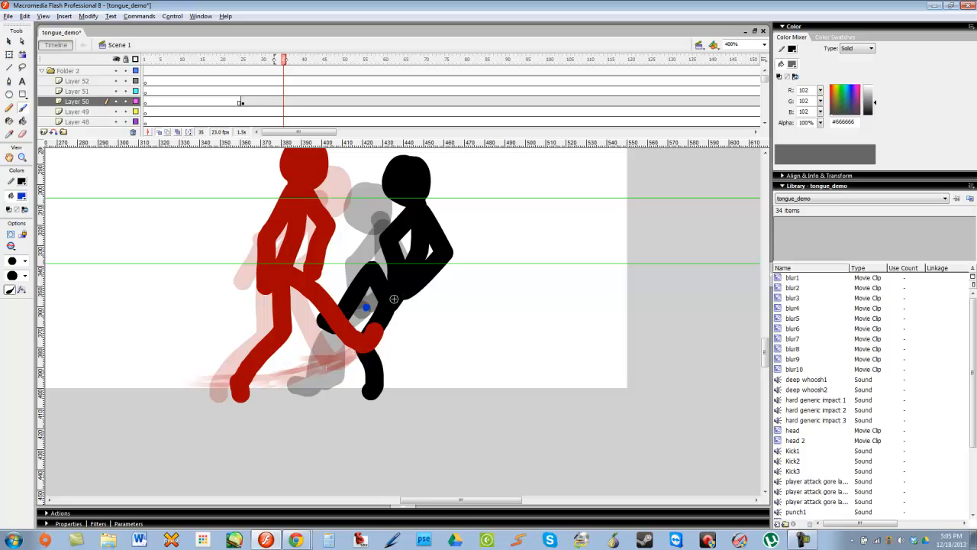
key(period)
key(comma)
key(comma)
key(comma)
key(comma)
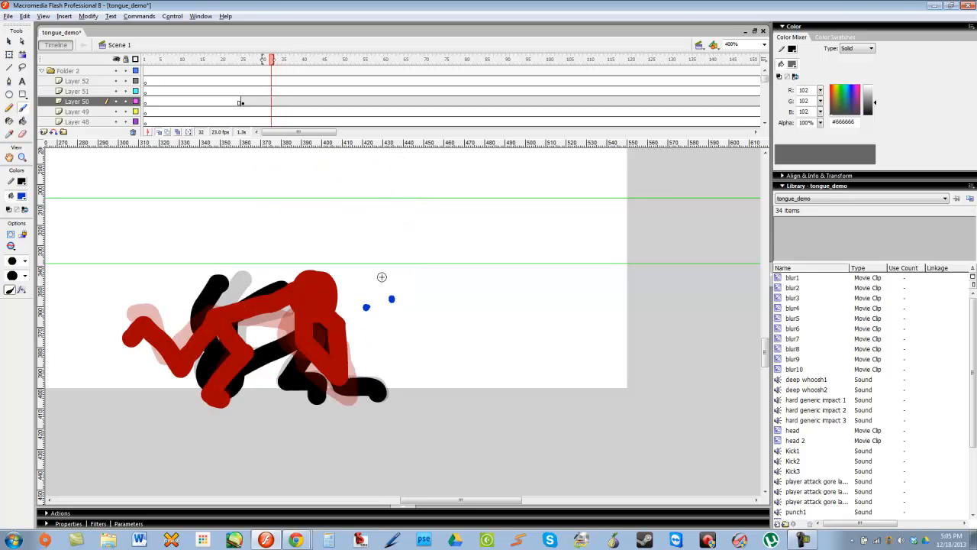
Step forward through the kick to frame 44, adding blue dots that track the black figure's hips
key(period)
mouse_move(286, 61)
mouse_down()
mouse_move(274, 78)
mouse_move(284, 76)
mouse_up()
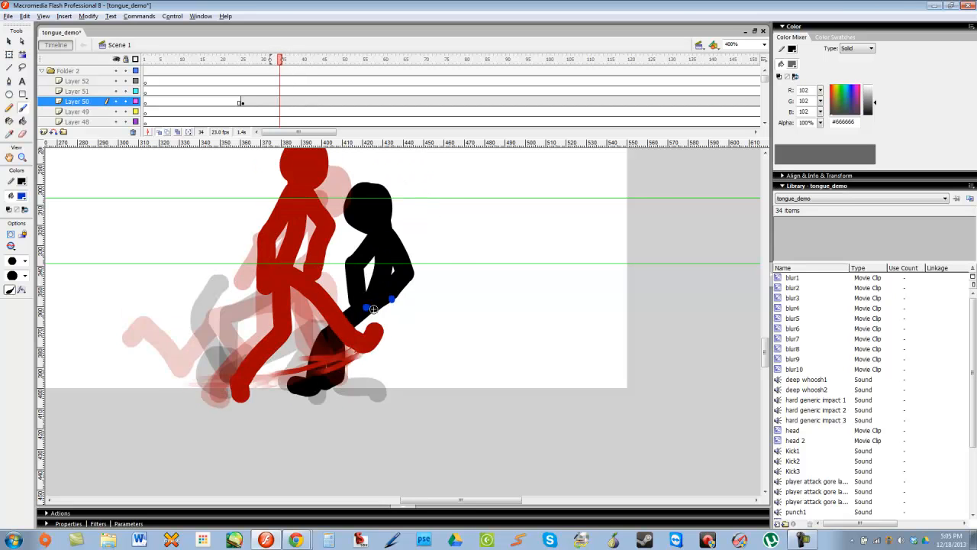
key(period)
key(period)
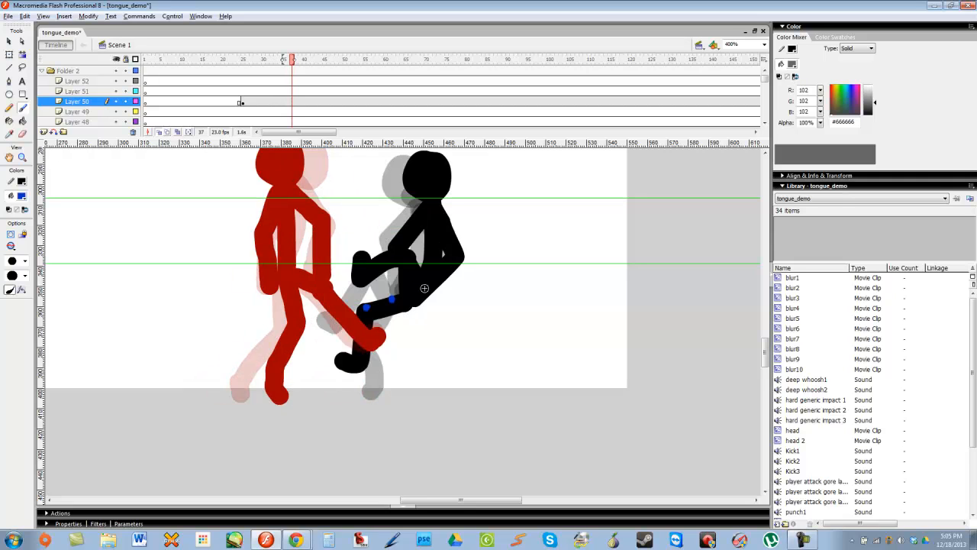
key(period)
key(period)
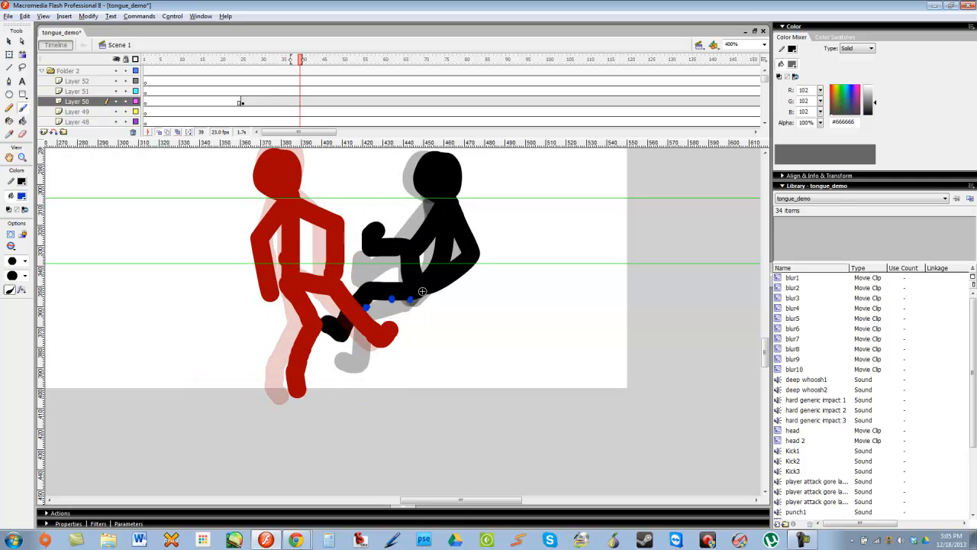
key(period)
key(period)
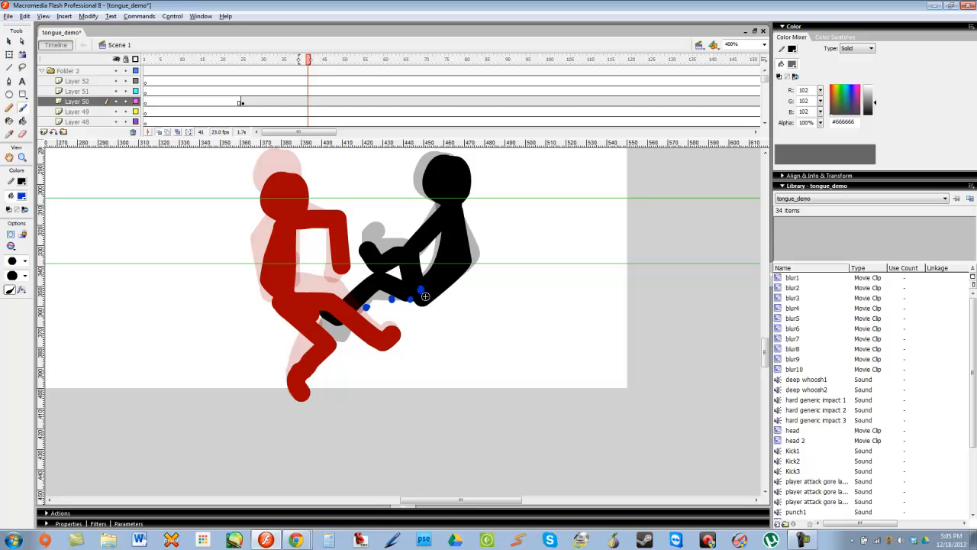
key(period)
key(period)
key(period)
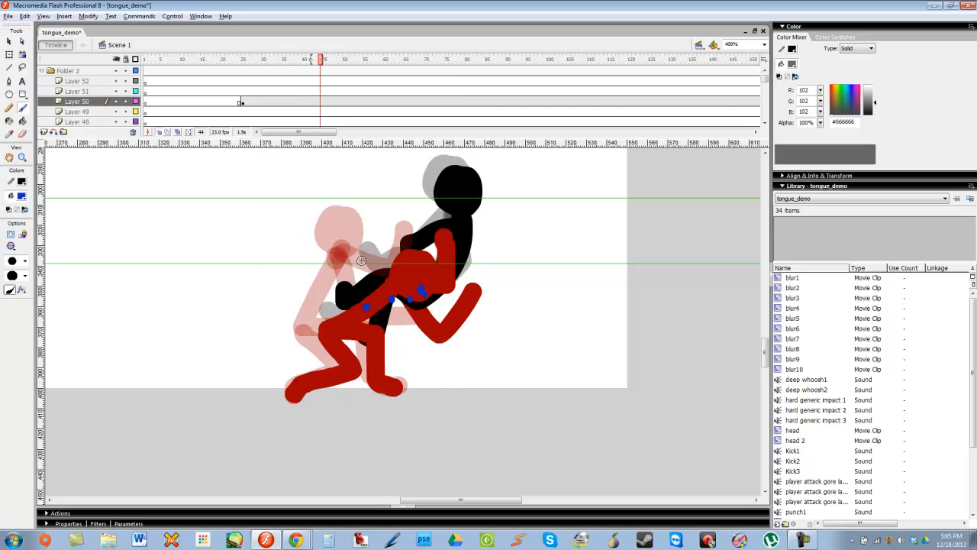
Step back from frame 44 to frame 32 to examine the figures' motion against the path of blue dots
key(comma)
key(comma)
key(comma)
key(comma)
key(comma)
key(comma)
key(comma)
key(comma)
key(comma)
key(comma)
key(comma)
key(comma)
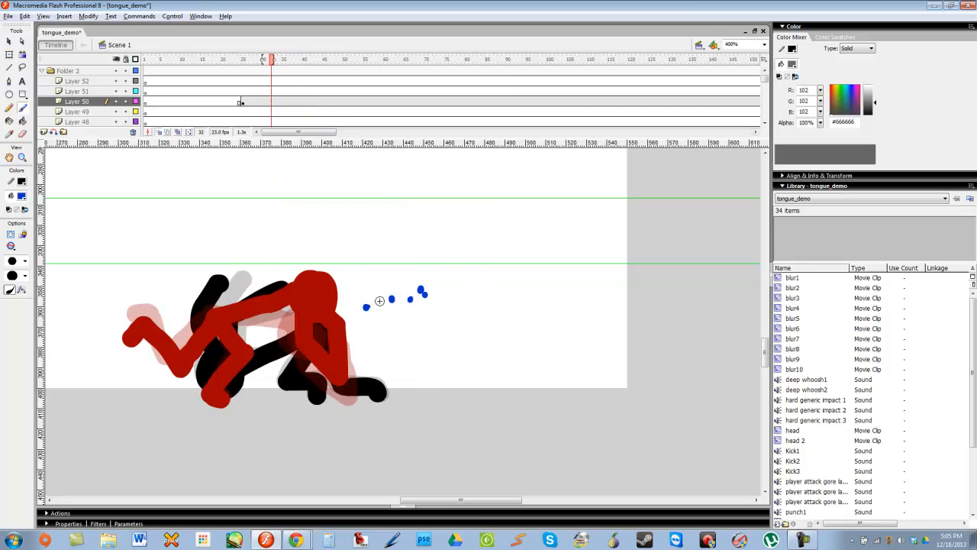
drag(272, 103, 270, 187)
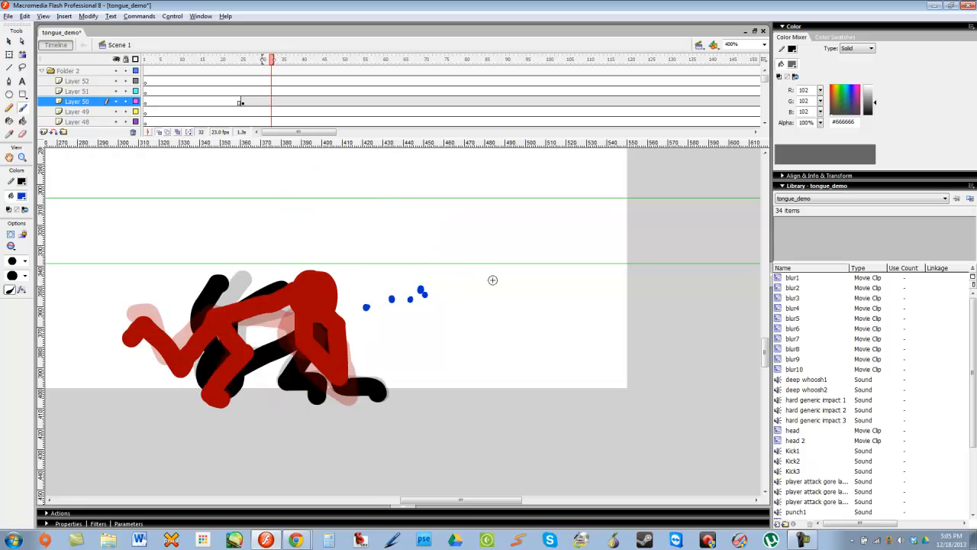
Draw a blue arrow curving up and to the right beside the black figure at frame 33, and undo it
key(period)
mouse_move(444, 345)
mouse_down()
mouse_move(479, 303)
mouse_move(553, 249)
mouse_up()
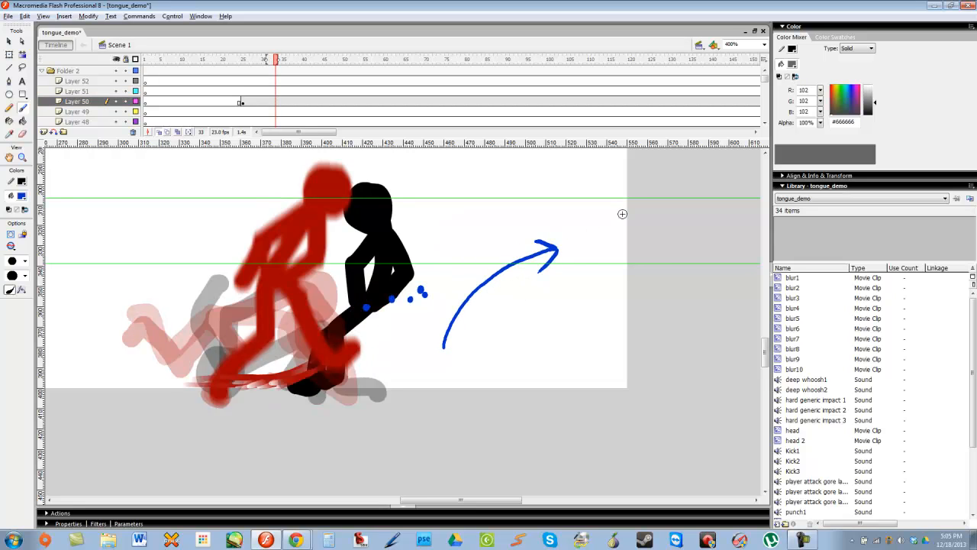
mouse_move(276, 52)
mouse_down()
mouse_move(256, 60)
mouse_move(312, 60)
mouse_up()
key(ctrl+z)
key(ctrl+z)
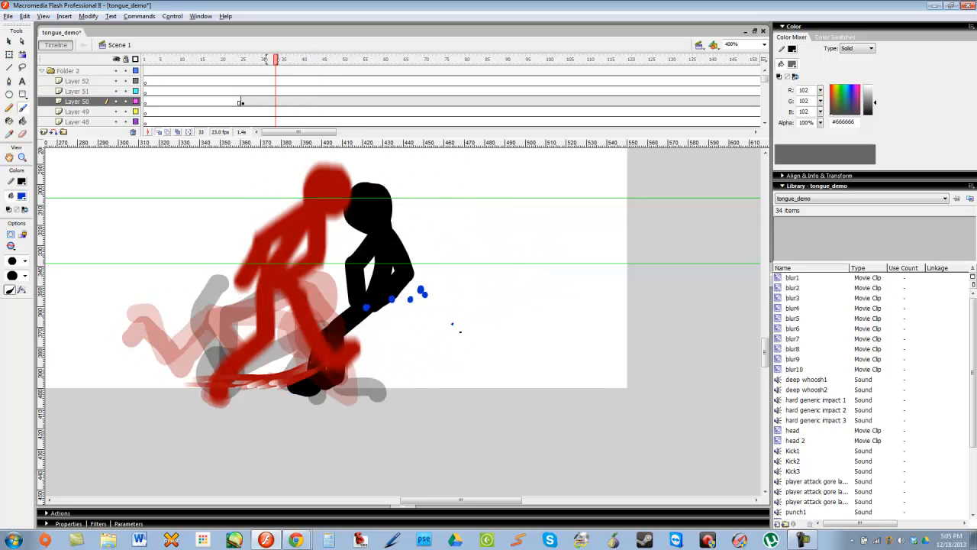
Draw a blue arched arrow that rises and bends back down to the right at frame 33, and undo it
mouse_move(587, 261)
mouse_down()
mouse_move(601, 273)
mouse_move(578, 279)
mouse_up()
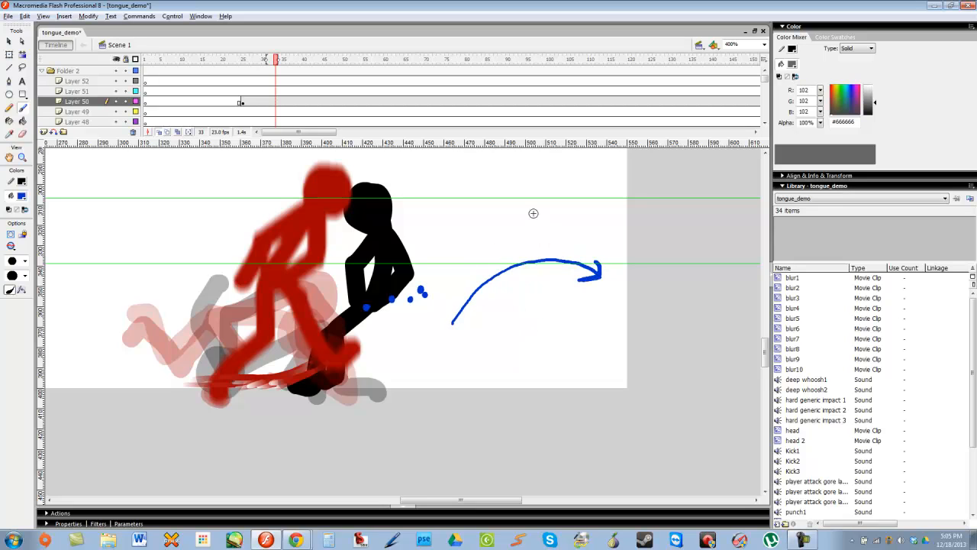
key(ctrl+z)
key(ctrl+z)
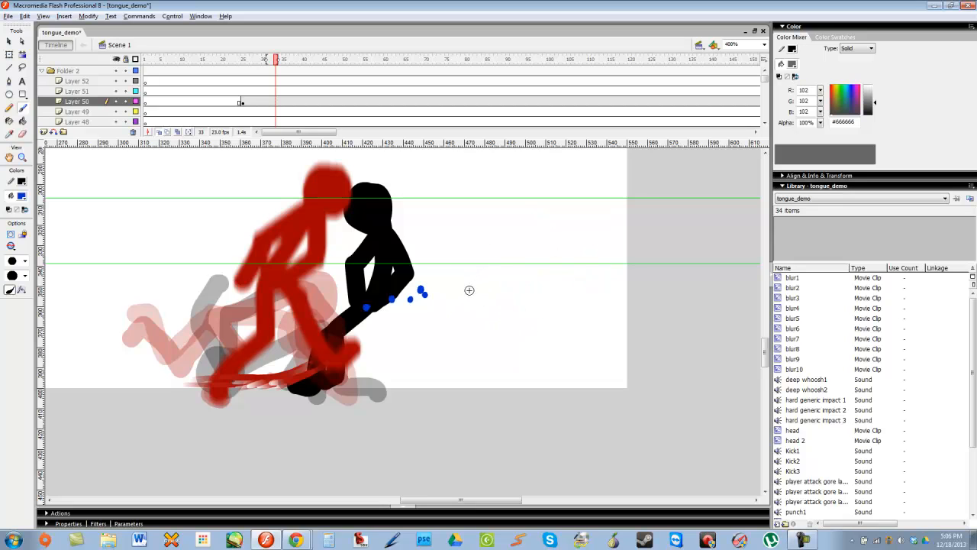
Draw a jagged blue arrow with a straight horizontal line above it at frame 33, and undo both
drag(526, 285, 551, 281)
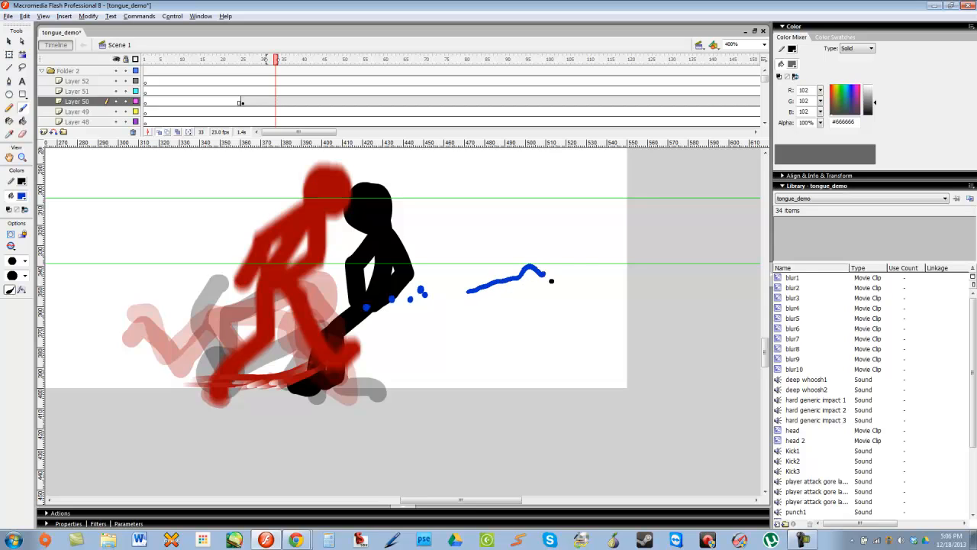
drag(582, 251, 574, 279)
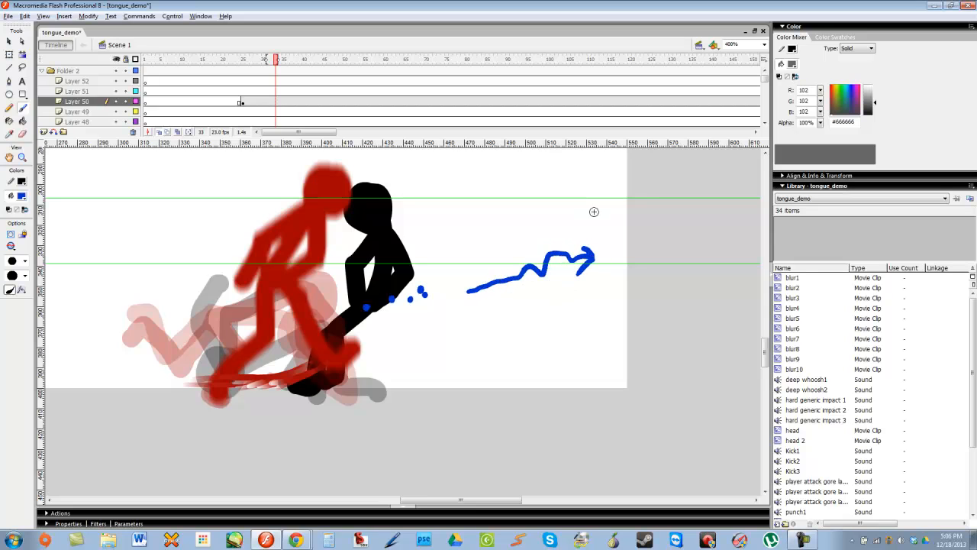
drag(549, 222, 613, 220)
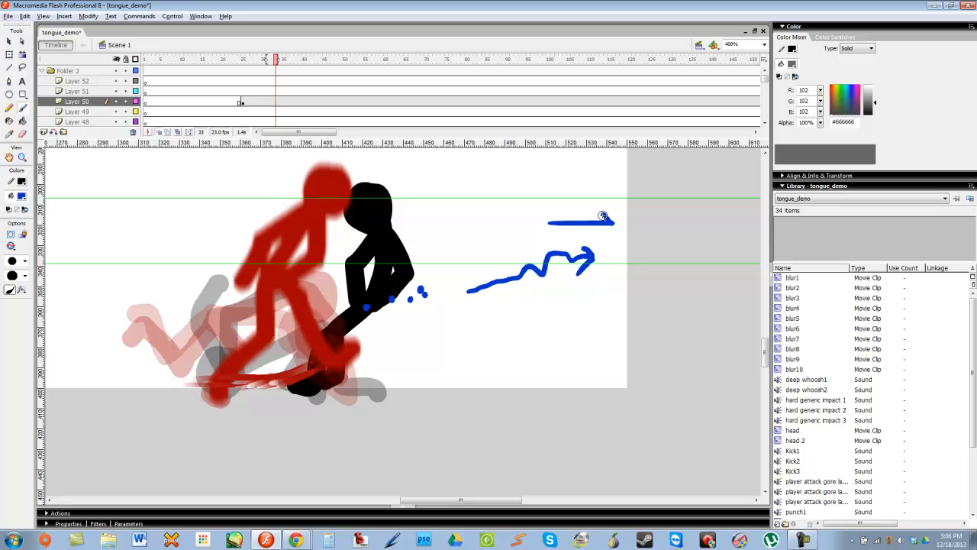
key(ctrl+z)
key(ctrl+z)
key(ctrl+z)
key(ctrl+z)
key(ctrl+z)
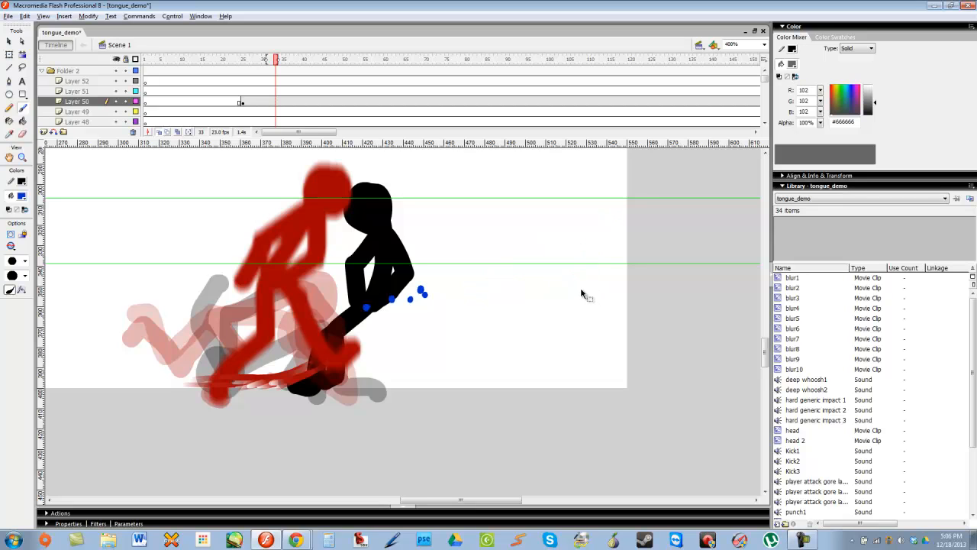
Delete the blue tracking dots beside the black figure's hips at frame 33
key(v)
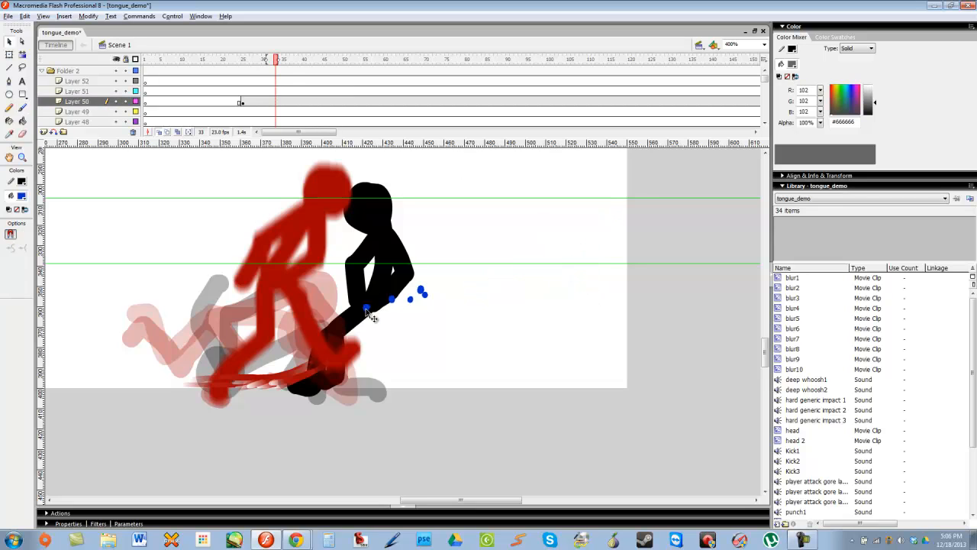
click(367, 309)
key(Delete)
click(392, 300)
key(Delete)
click(410, 300)
key(Delete)
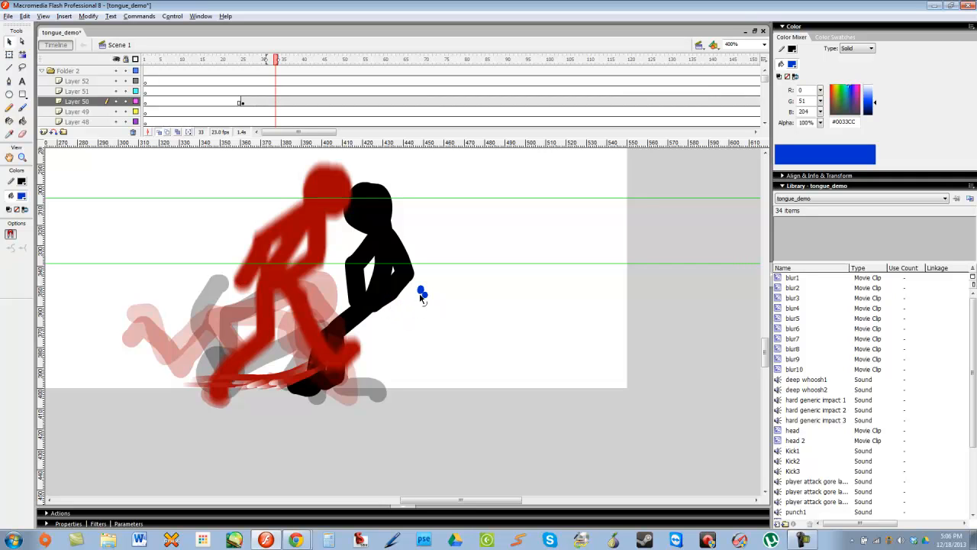
click(420, 295)
key(Delete)
Draw a small blue heart above the black figure's head on Layer 50 at frame 46, and undo it
drag(297, 70, 277, 71)
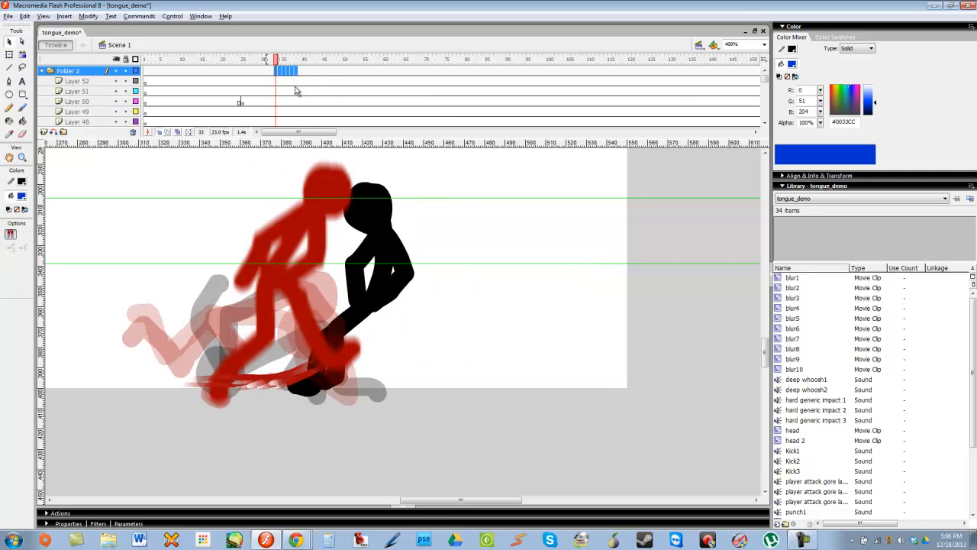
key(b)
click(271, 101)
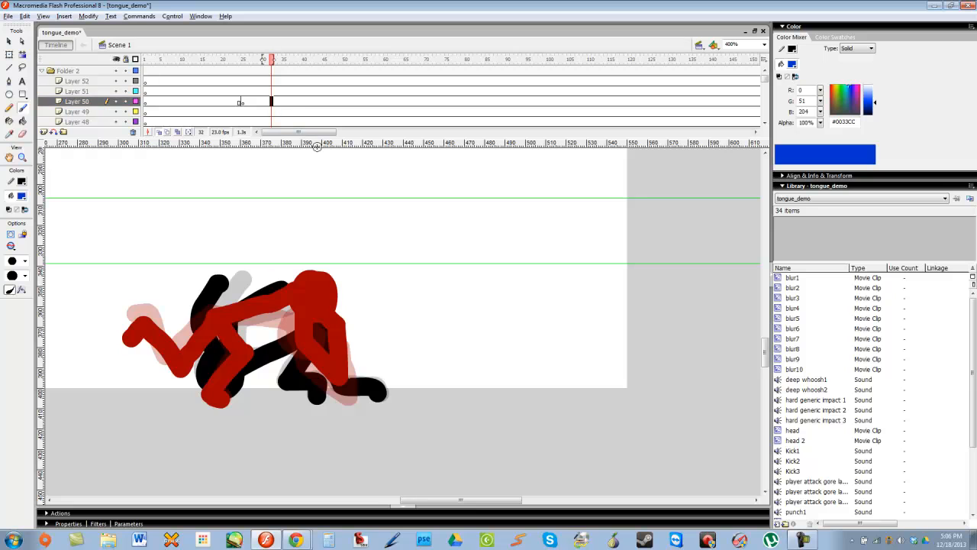
drag(286, 65, 344, 147)
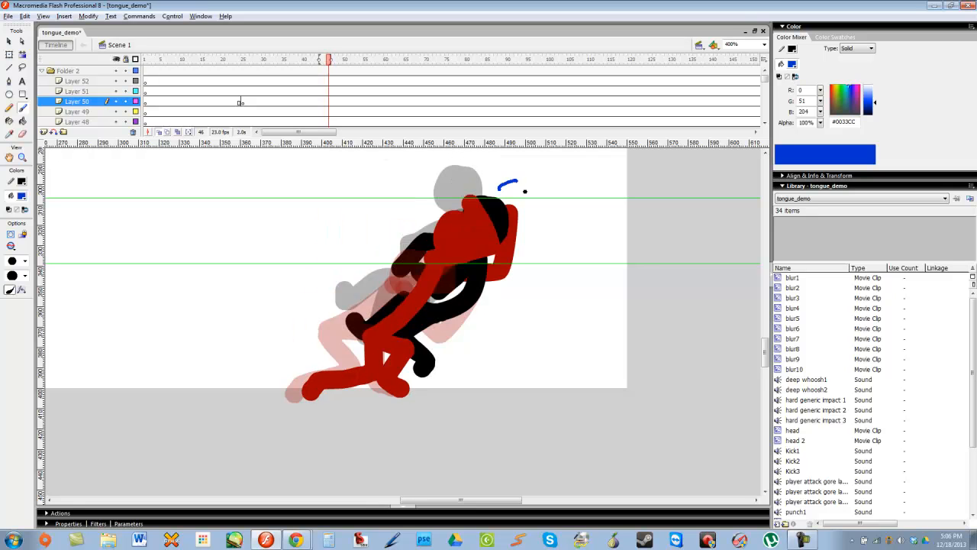
drag(518, 182, 503, 202)
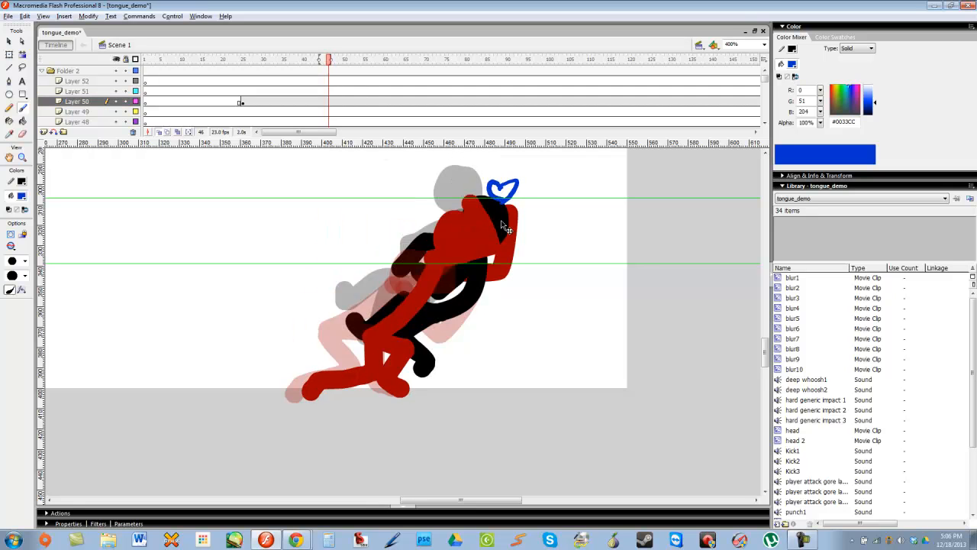
key(ctrl+z)
key(ctrl+z)
Review the fight up to frame 55, zoom out to 200%, step back twelve frames and play the animation
mouse_move(345, 101)
mouse_down()
mouse_move(319, 100)
mouse_move(379, 105)
mouse_move(333, 114)
mouse_move(255, 159)
mouse_move(386, 194)
mouse_move(367, 195)
mouse_up()
drag(408, 245, 342, 303)
key(ctrl+minus)
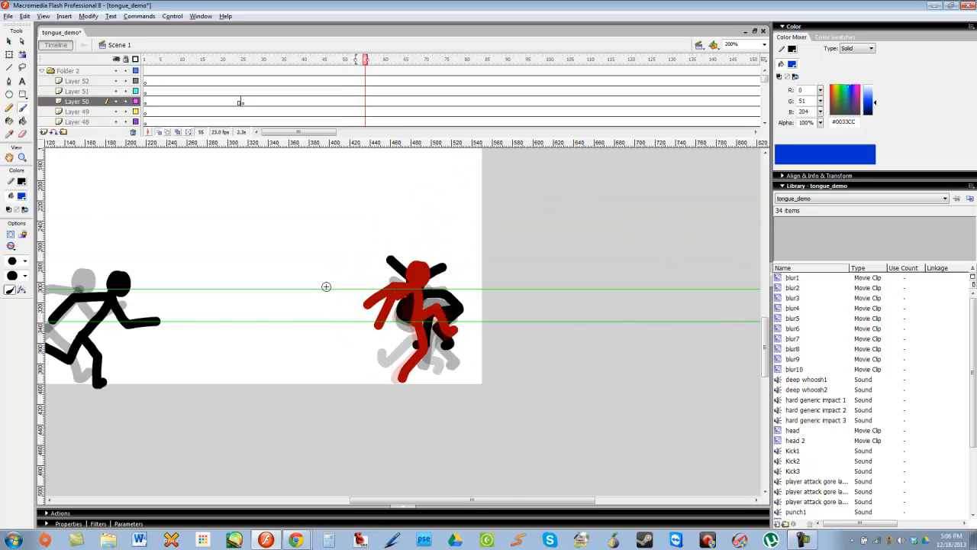
key(comma)
key(comma)
key(comma)
key(comma)
key(comma)
key(comma)
key(comma)
key(comma)
key(comma)
key(comma)
key(comma)
key(comma)
key(Return)
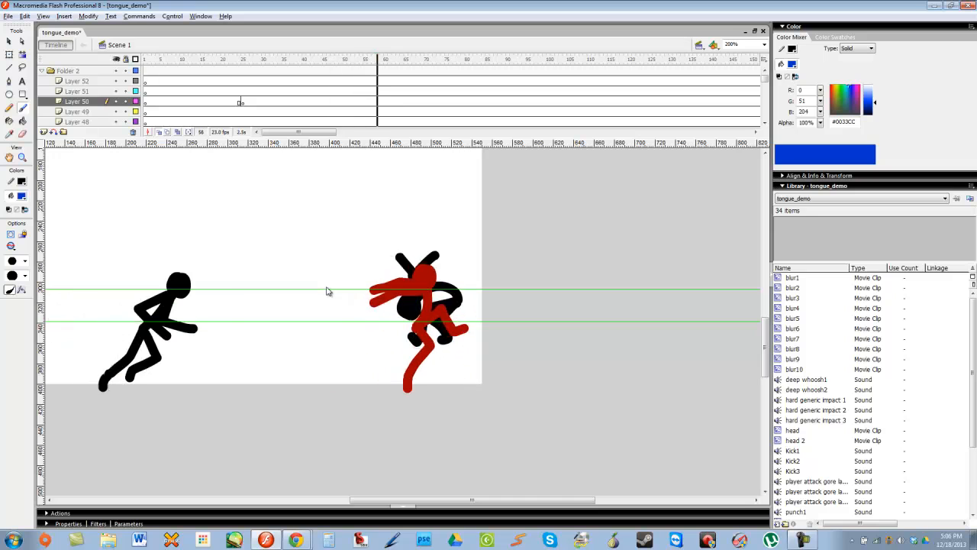
Return to frame 54 and zoom in to 400% to examine the red and black figures' poses
drag(395, 60, 361, 139)
key(ctrl+=)
drag(362, 191, 353, 170)
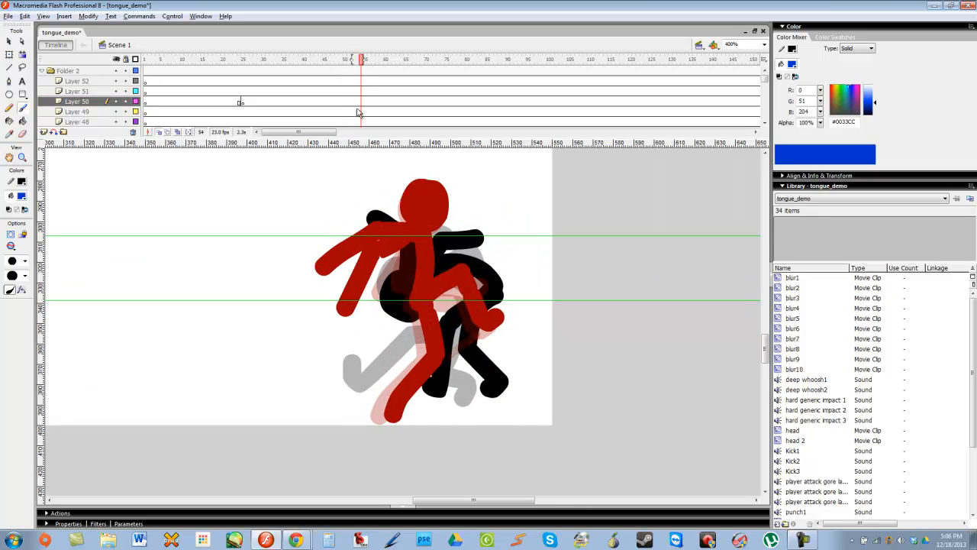
Step back and forth around frame 54 and sketch a blue circle over the red figure's head
key(comma)
key(comma)
drag(354, 62, 362, 80)
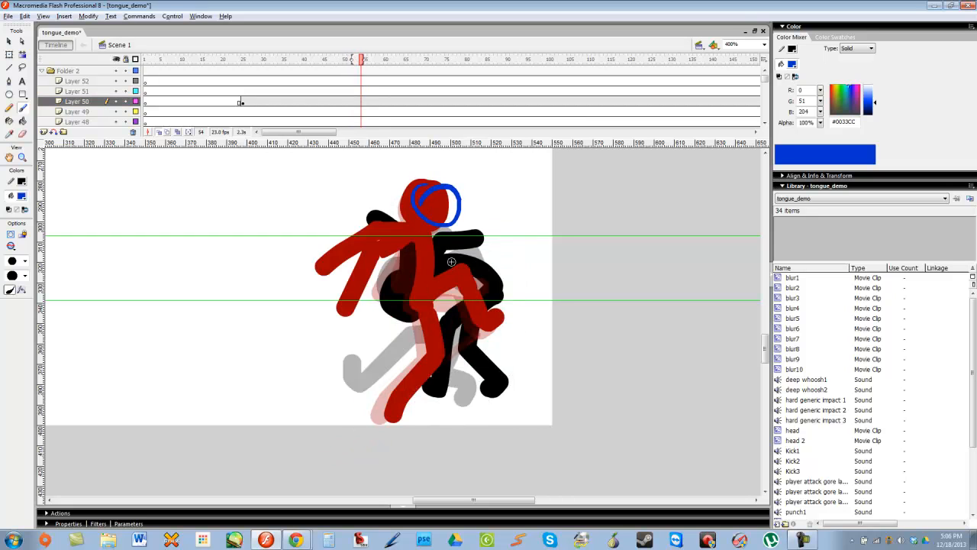
key(comma)
drag(349, 61, 350, 214)
Advance to frame 58, trace the red figure's standing leg in blue, and return to frame 56
key(period)
key(period)
key(period)
key(period)
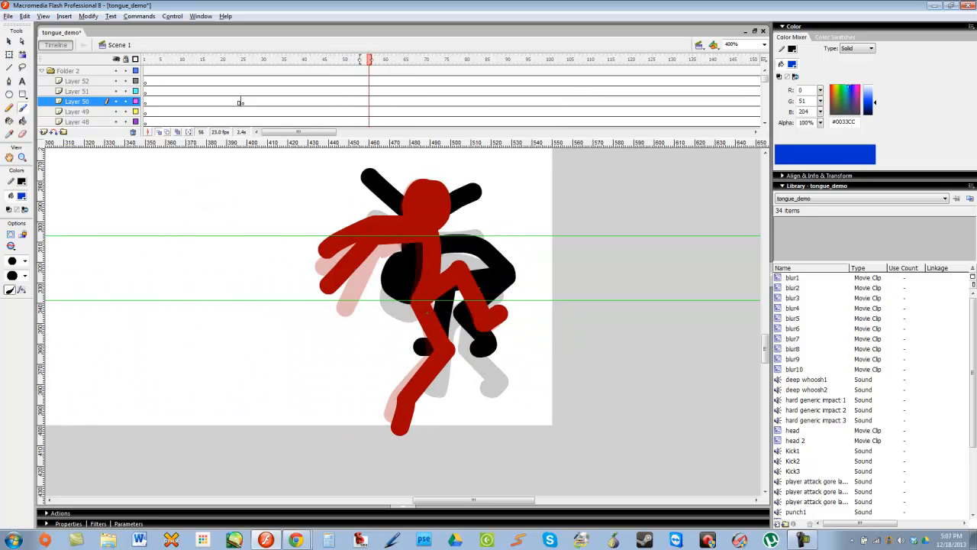
key(period)
key(period)
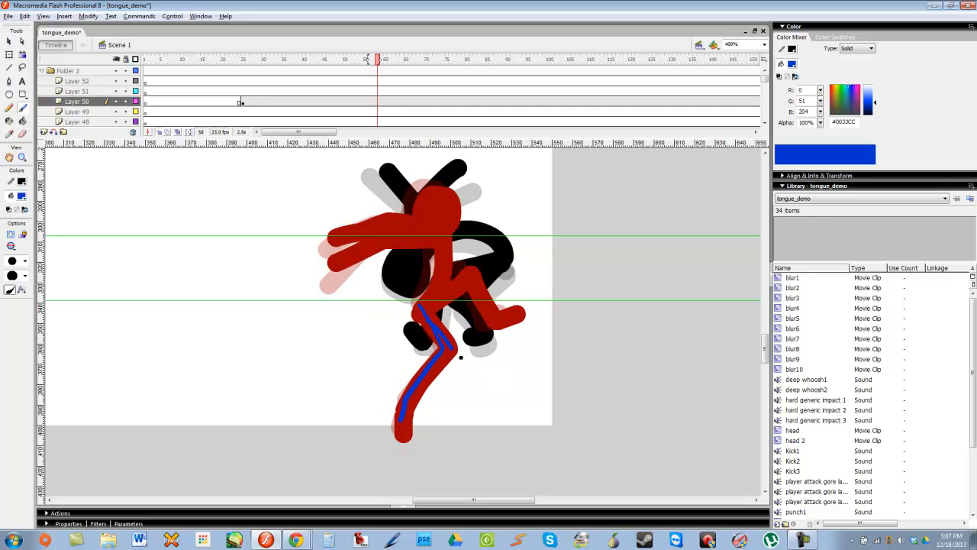
key(comma)
key(comma)
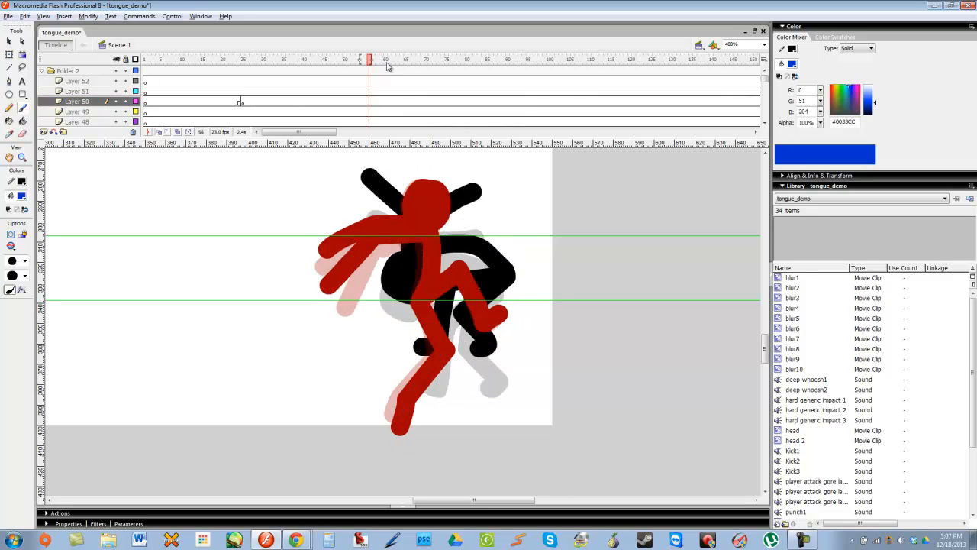
Scrub ahead to frame 60 and return to frame 58 to compare the red and black figures' poses
mouse_move(387, 67)
mouse_down()
mouse_move(361, 65)
mouse_move(385, 65)
mouse_up()
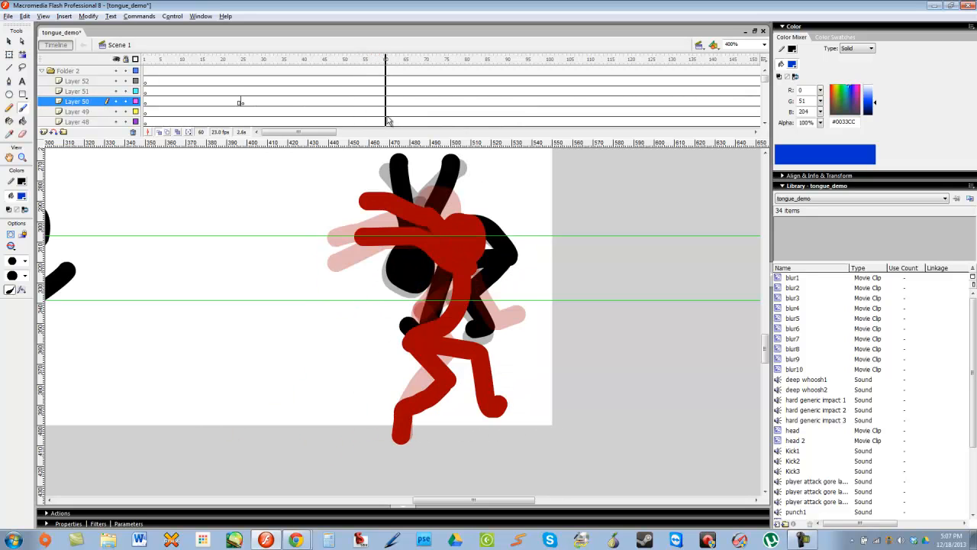
click(379, 64)
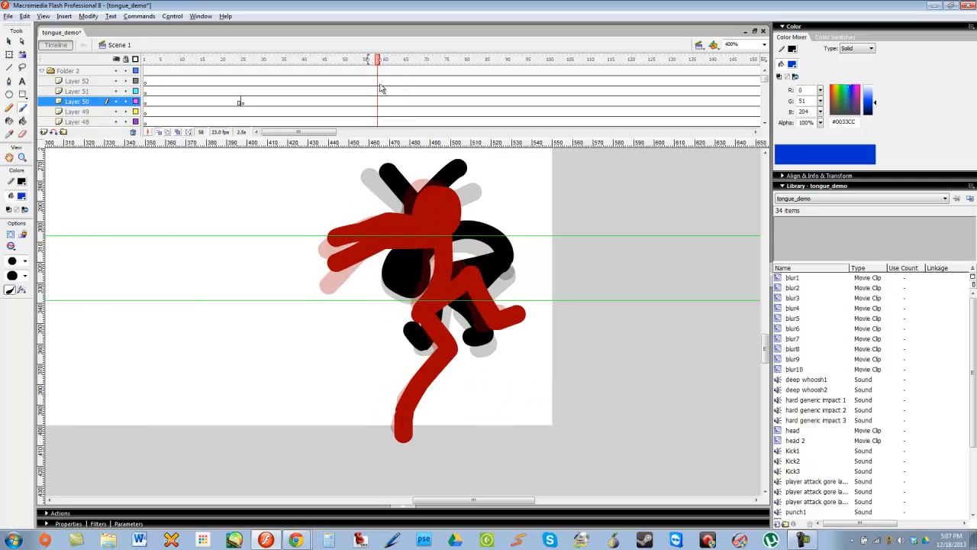
drag(382, 181, 384, 218)
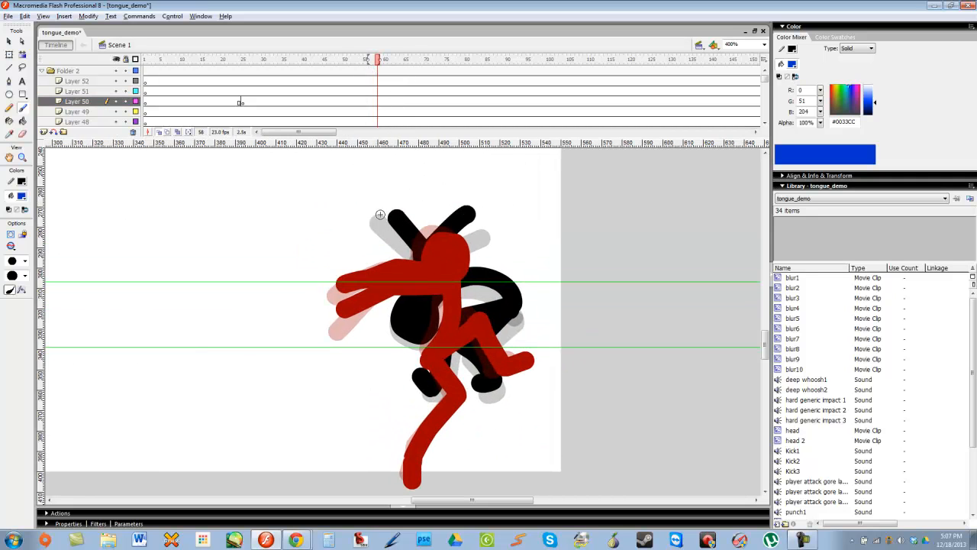
drag(376, 280, 511, 273)
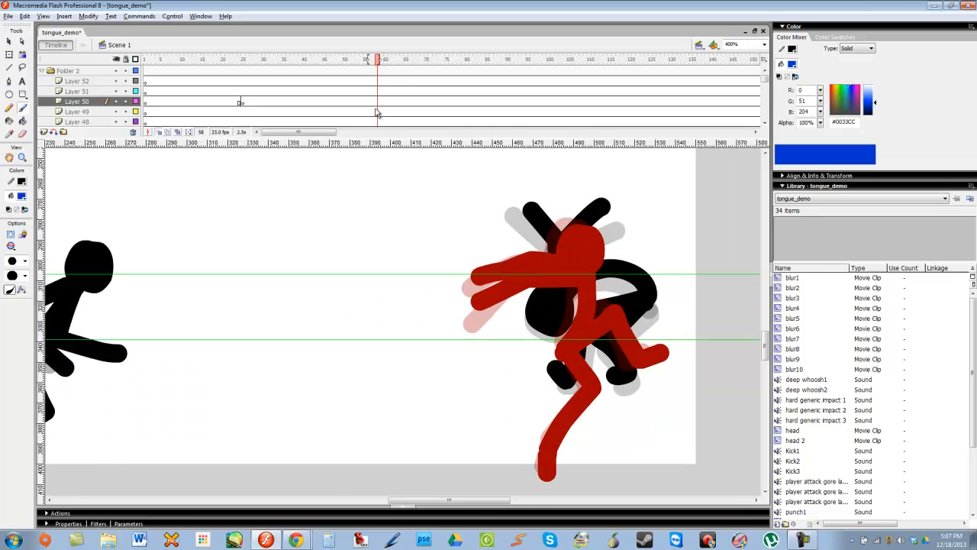
Scrub back to frame 1 and zoom out to 200% to examine the figures' starting poses and spacing
drag(364, 64, 219, 190)
drag(217, 256, 414, 248)
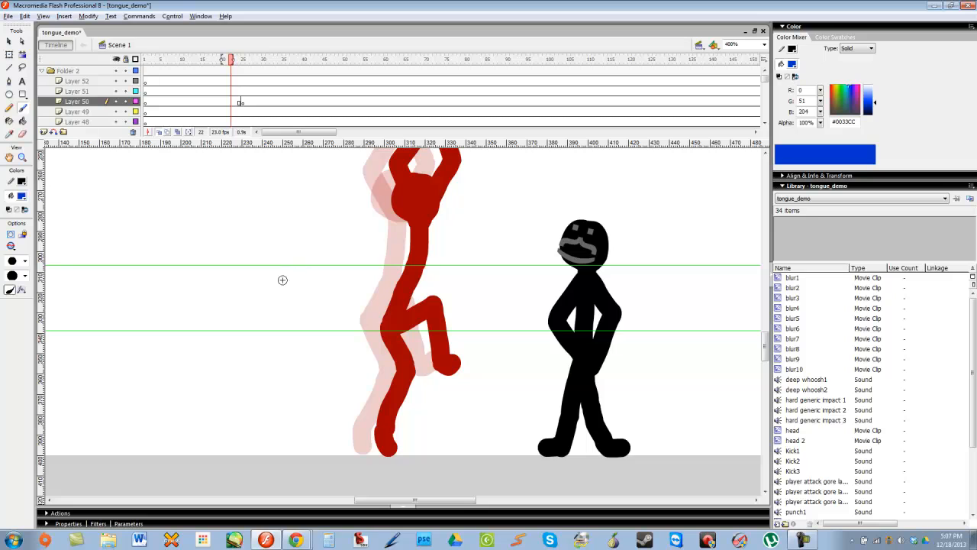
key(ctrl+minus)
click(271, 71)
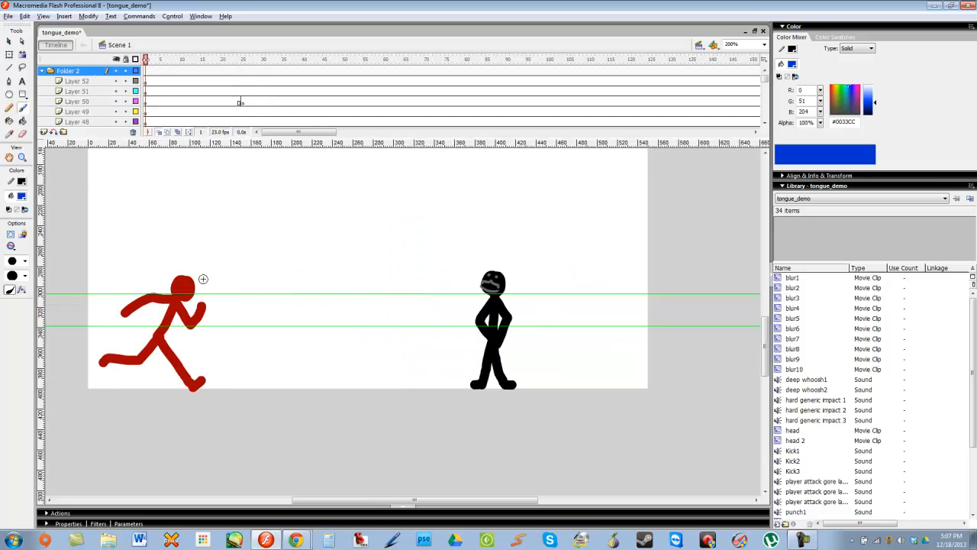
click(243, 227)
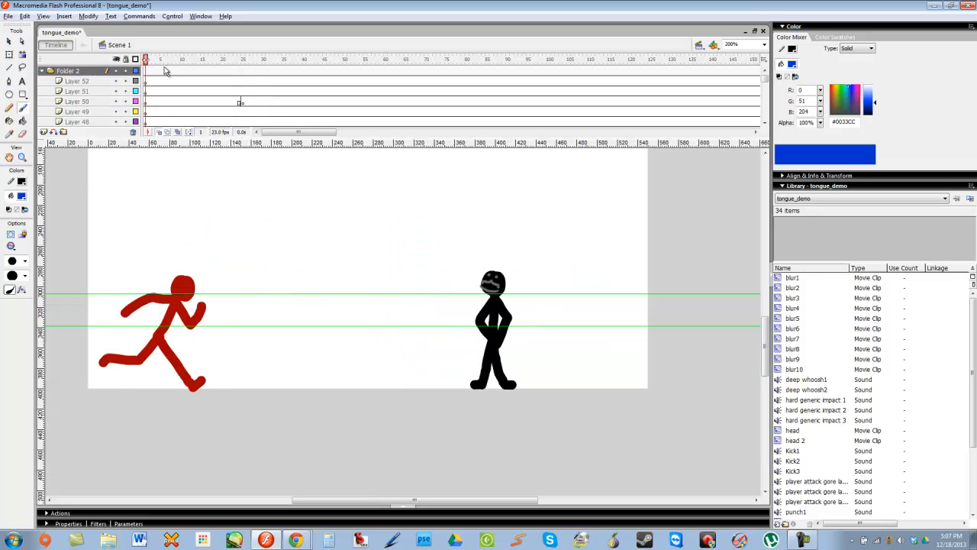
drag(146, 61, 104, 145)
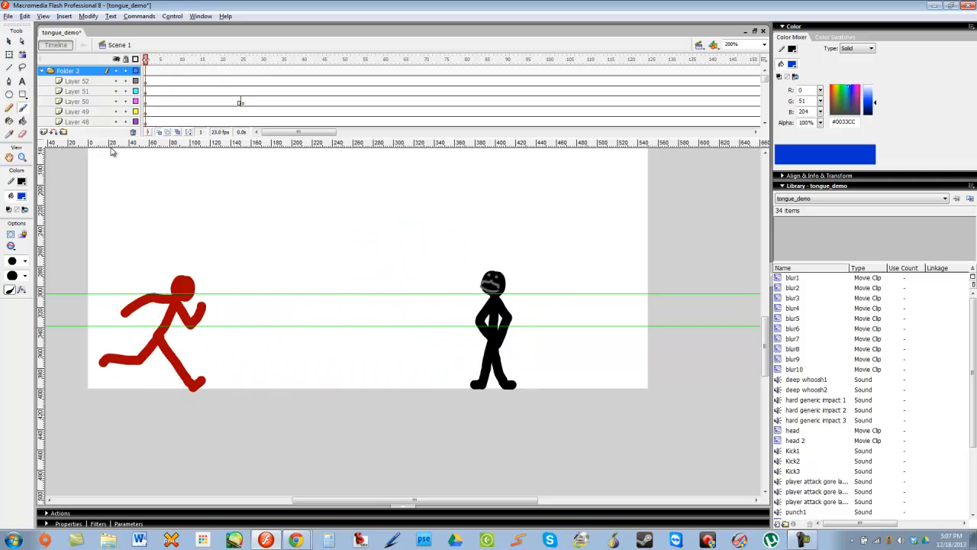
At frame 1, sketch a blue double-headed arrow between the figures and a forward-leaning blue stick figure above the red one
drag(240, 267, 453, 268)
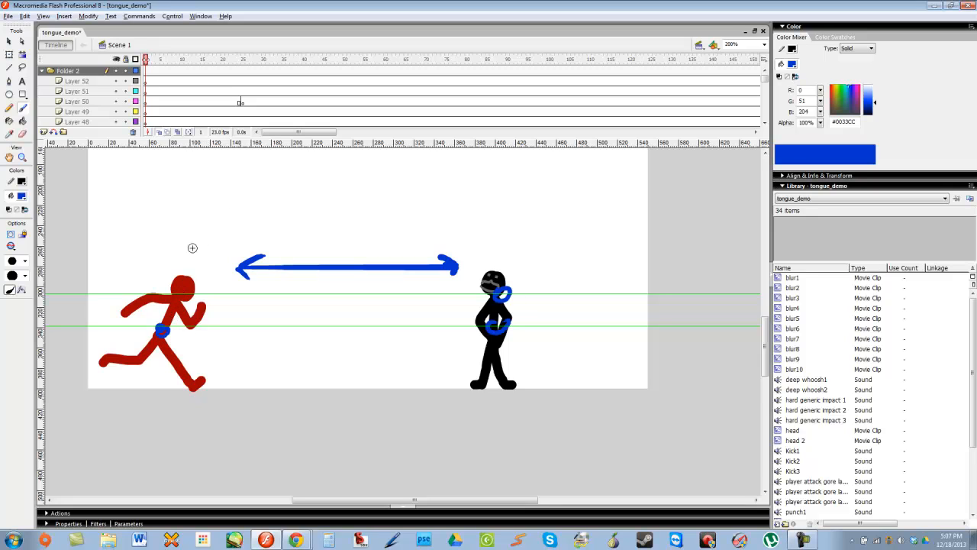
drag(195, 246, 235, 347)
mouse_move(194, 245)
mouse_down()
mouse_move(242, 345)
mouse_move(189, 264)
mouse_up()
drag(268, 217, 269, 200)
mouse_move(225, 176)
mouse_down()
mouse_move(252, 211)
mouse_move(308, 239)
mouse_up()
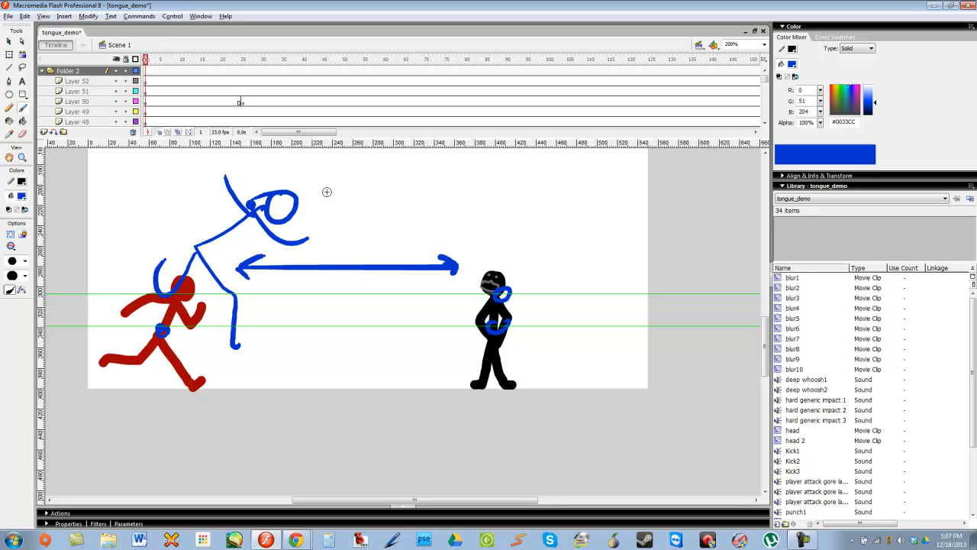
Undo all the blue sketches at frame 1, including the stick figure, body circles and arrows
key(ctrl+z)
key(ctrl+z)
key(ctrl+z)
key(ctrl+z)
key(ctrl+z)
key(ctrl+z)
key(ctrl+z)
key(ctrl+z)
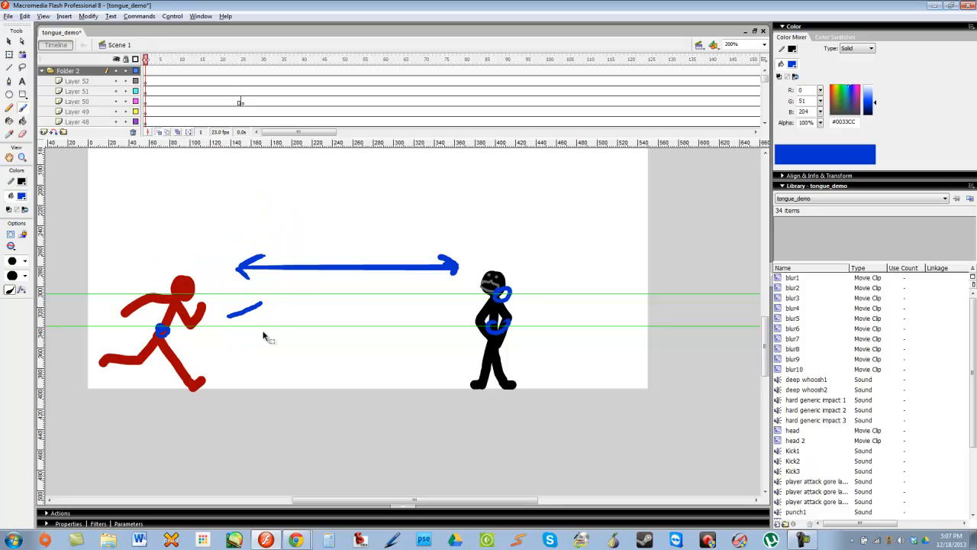
key(ctrl+z)
key(ctrl+z)
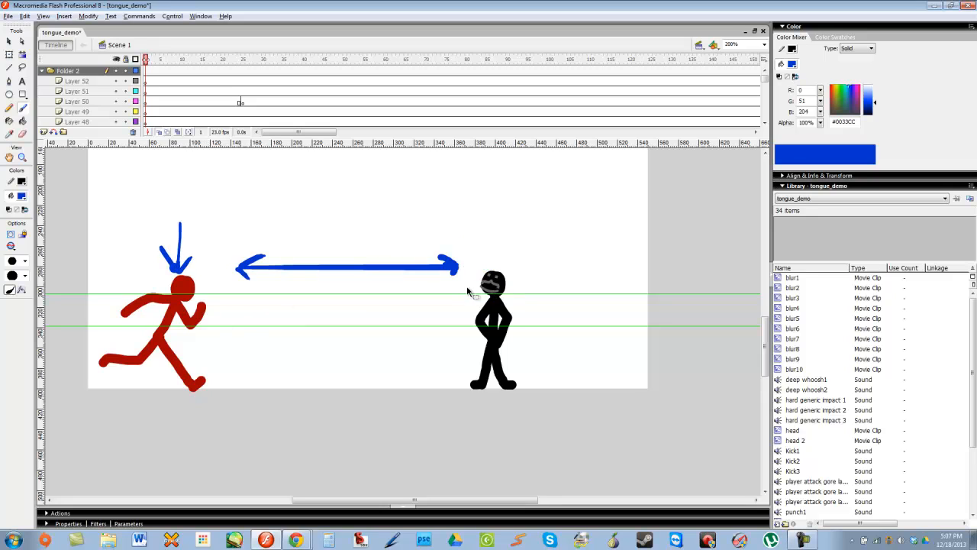
key(ctrl+z)
key(ctrl+z)
key(ctrl+z)
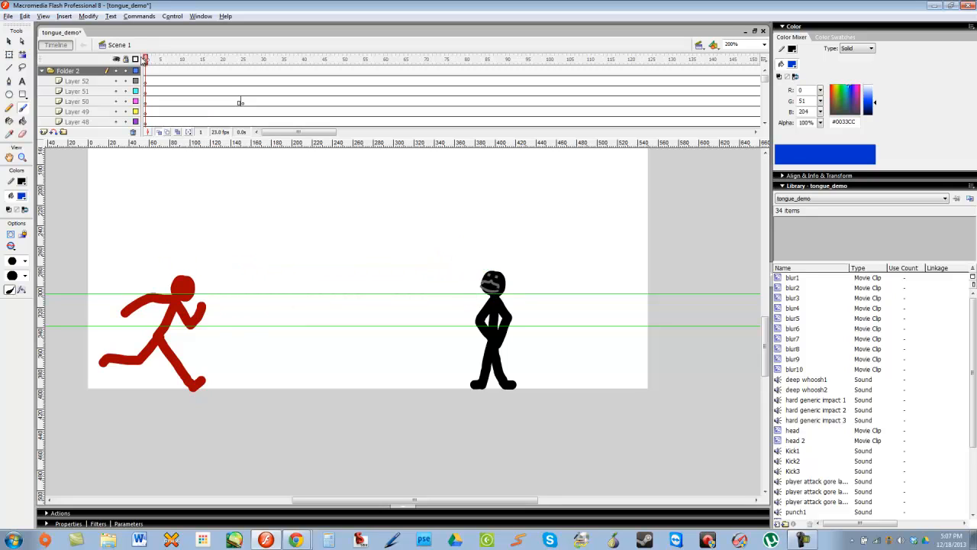
Scrub to frame 5, zoom in to 400% and step back to frame 2 to examine the red figure's run
drag(172, 102, 162, 198)
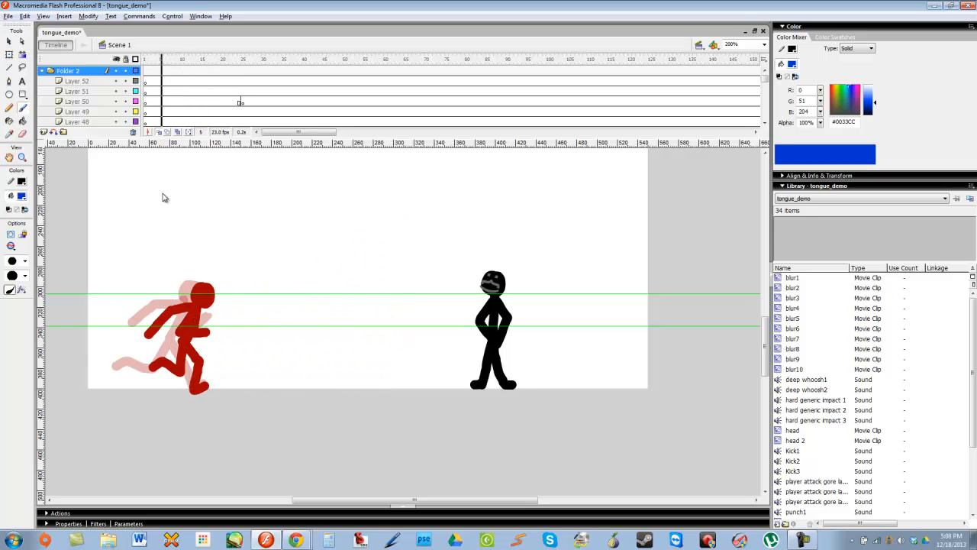
key(ctrl+equal)
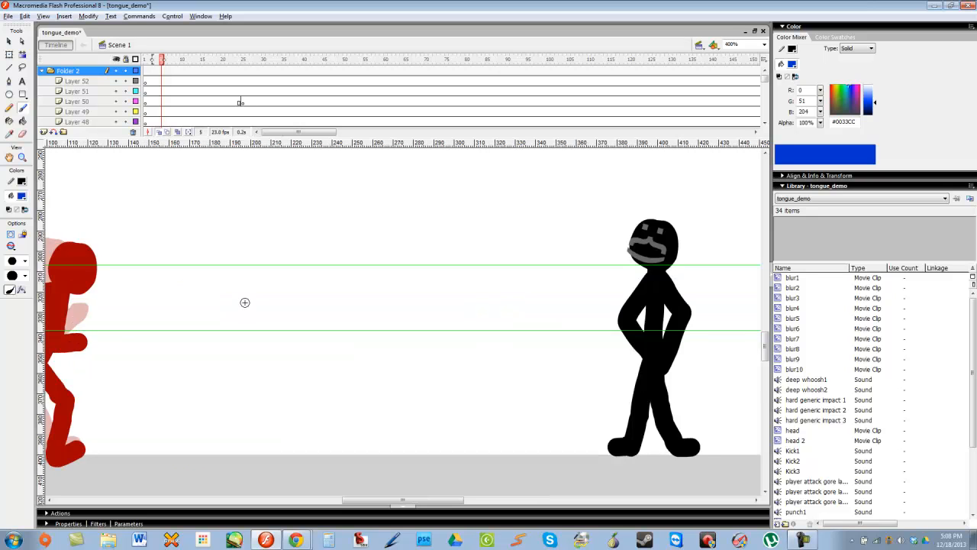
drag(244, 302, 439, 244)
key(comma)
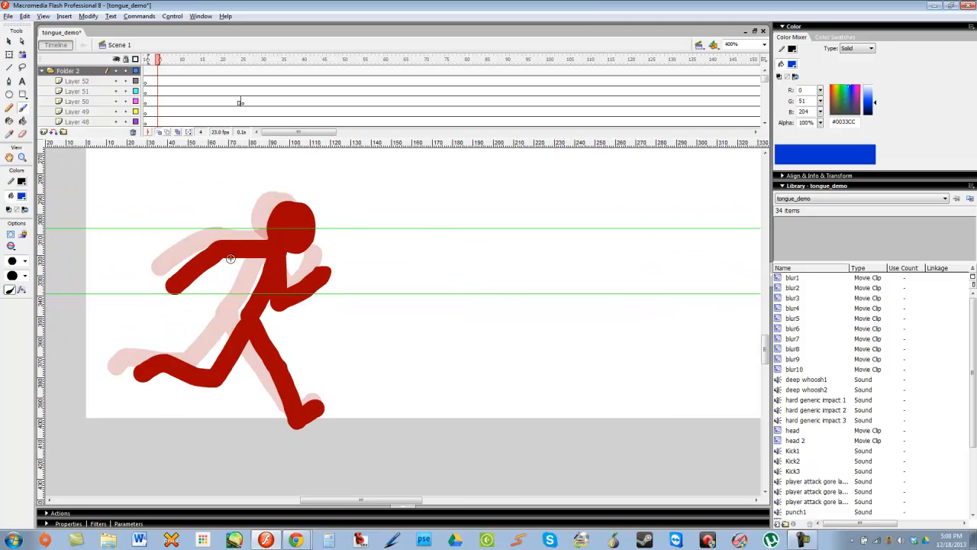
key(comma)
key(comma)
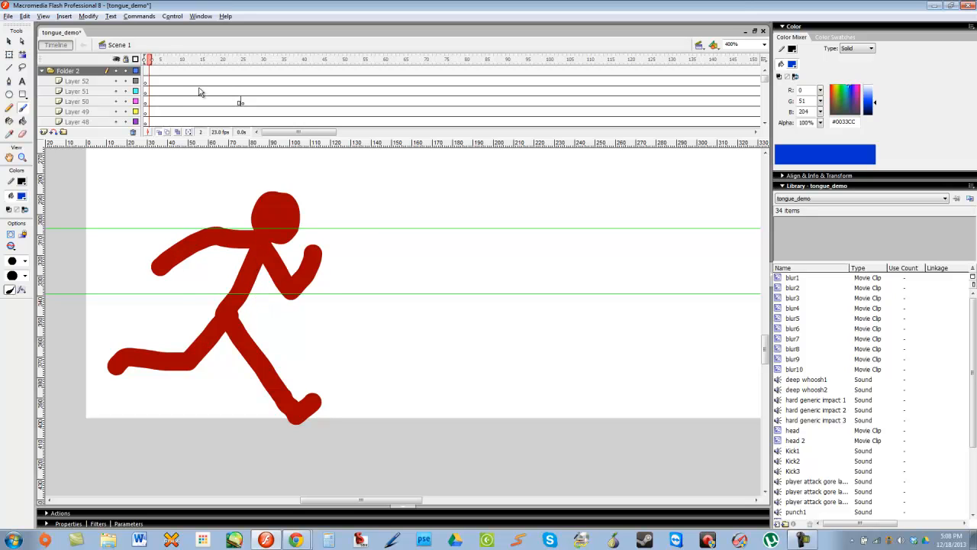
Trace the red figure's torso and one arm in blue at frame 1 and again at frame 8
drag(163, 100, 188, 109)
key(Return)
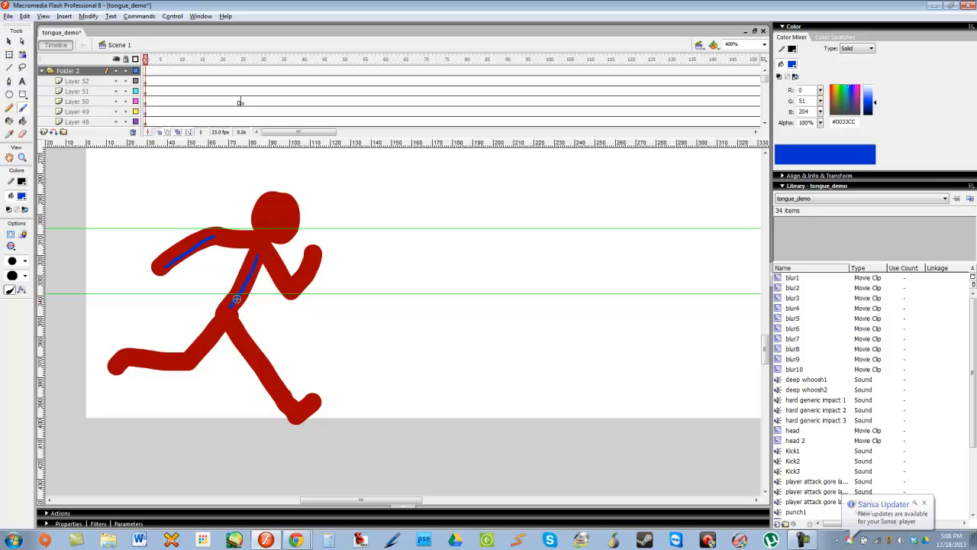
drag(210, 64, 175, 124)
drag(453, 341, 370, 247)
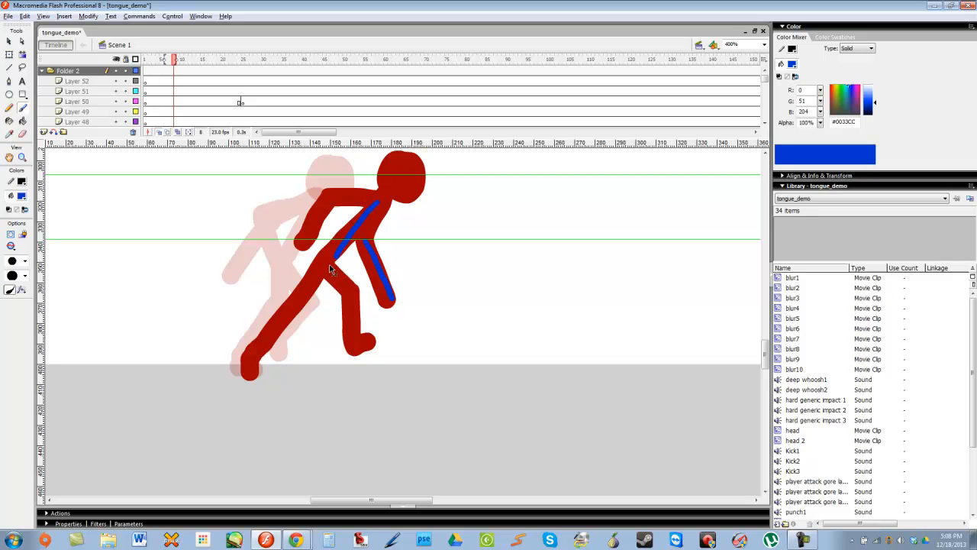
At frame 21, sketch an upright blue stick figure with a smiling face beside the red figure
mouse_move(202, 62)
mouse_down()
mouse_move(188, 61)
mouse_move(218, 64)
mouse_up()
drag(386, 193, 229, 120)
drag(262, 153, 323, 251)
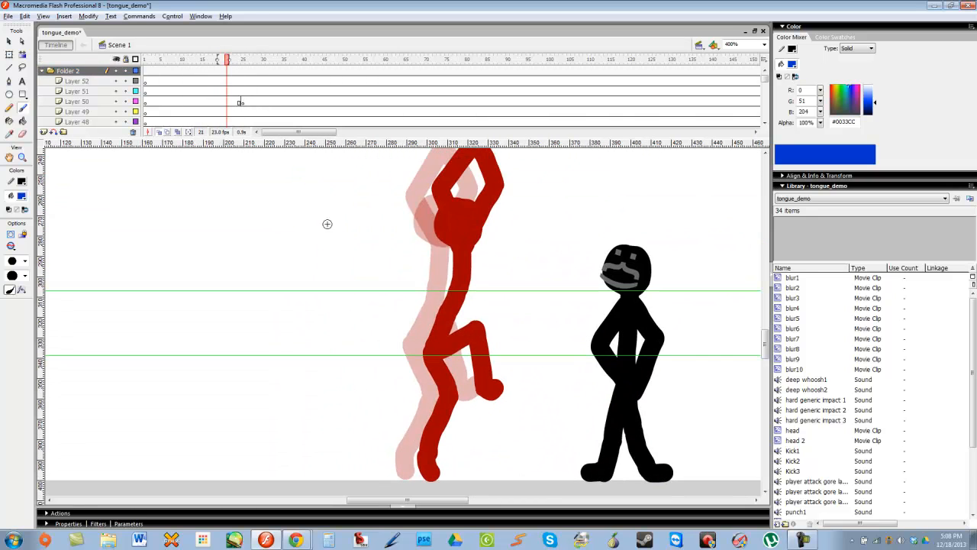
mouse_move(328, 204)
mouse_down()
mouse_move(344, 252)
mouse_move(353, 249)
mouse_move(342, 199)
mouse_move(302, 420)
mouse_up()
drag(330, 285, 363, 419)
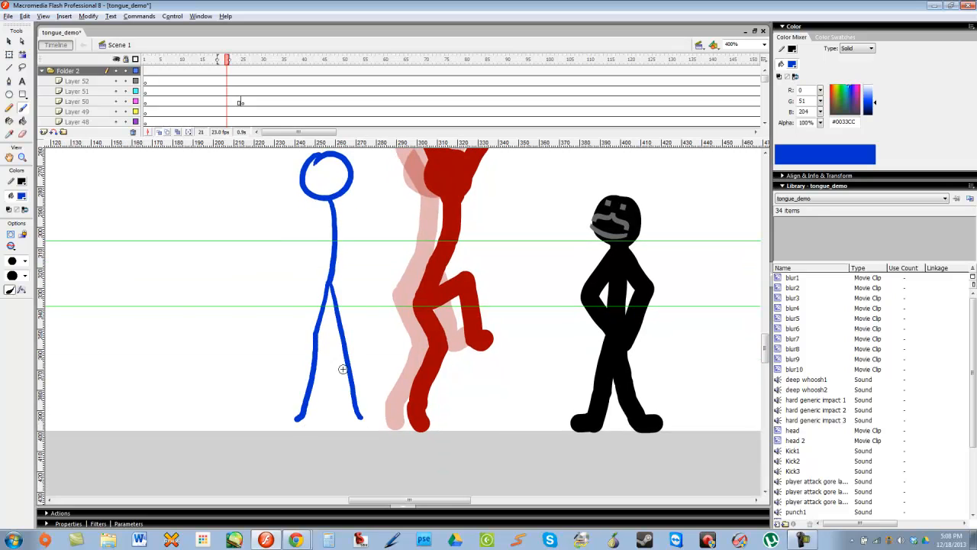
mouse_move(333, 203)
mouse_down()
mouse_move(361, 269)
mouse_move(313, 304)
mouse_up()
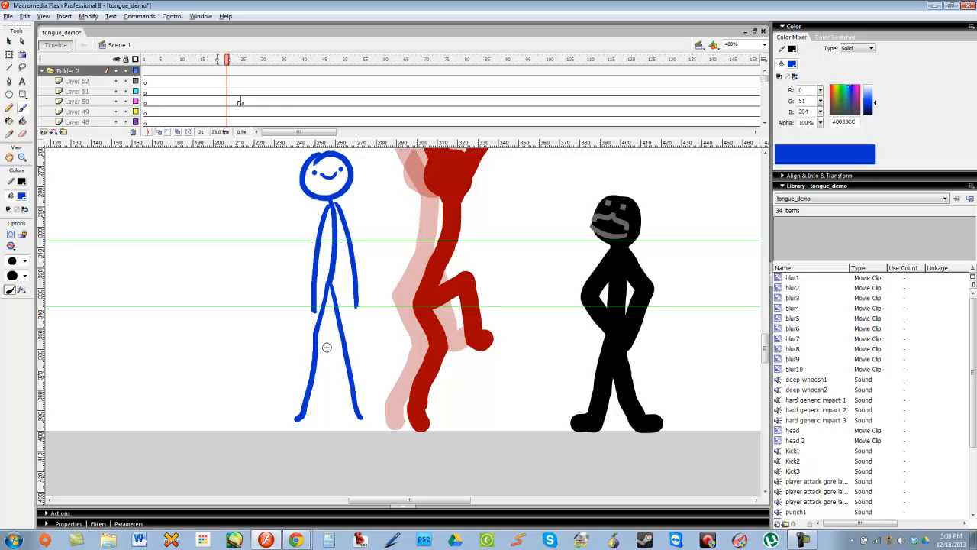
Undo the smiling blue stick figure sketch at frame 21
key(ctrl+z)
key(ctrl+z)
key(ctrl+z)
key(ctrl+z)
key(ctrl+z)
key(ctrl+z)
key(ctrl+z)
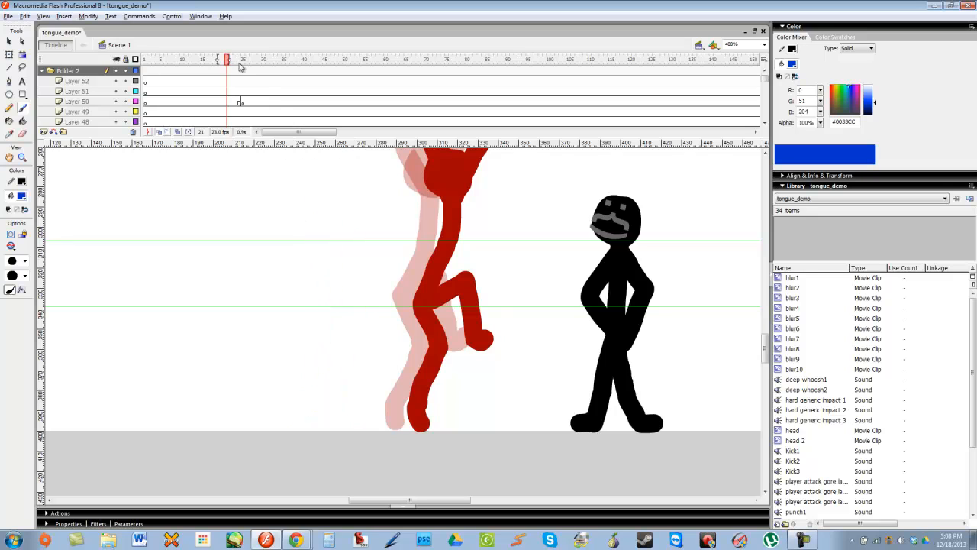
Zoom out to 200% and sketch a striding blue stick figure between the fighters at frame 53
click(239, 86)
drag(239, 86, 196, 136)
key(ctrl+minus)
drag(197, 63, 448, 202)
drag(465, 60, 355, 170)
mouse_move(458, 205)
mouse_down()
mouse_move(441, 269)
mouse_move(424, 269)
mouse_move(461, 350)
mouse_up()
drag(419, 272, 391, 349)
drag(457, 182, 459, 217)
drag(417, 227, 491, 242)
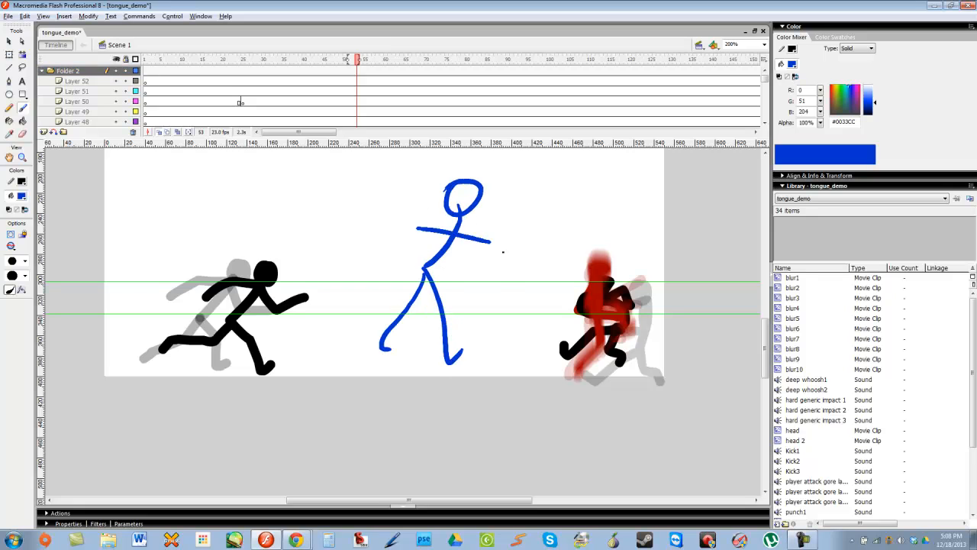
Undo the striding blue stick figure sketch at frame 53
key(ctrl+z)
key(ctrl+z)
key(ctrl+z)
key(ctrl+z)
key(ctrl+z)
key(ctrl+z)
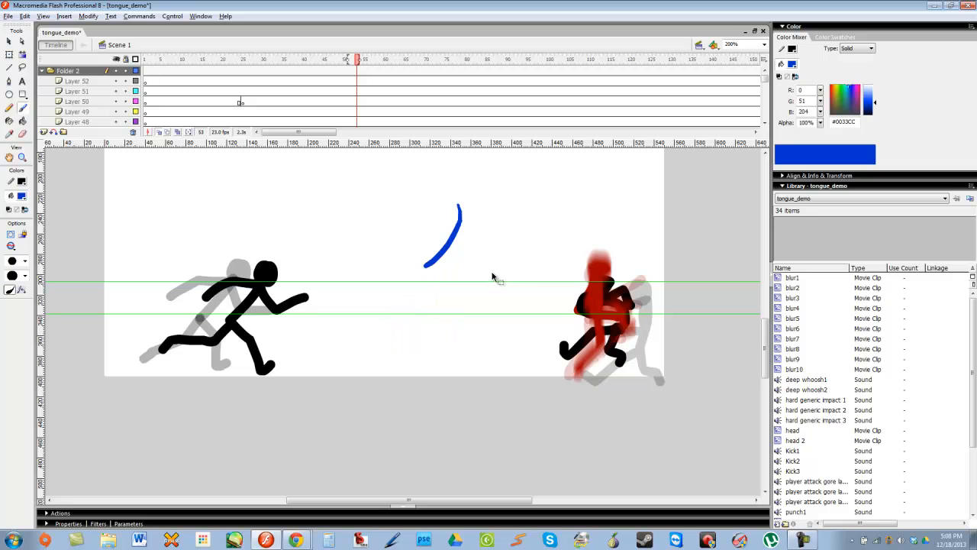
Play the fight onward from frame 53 and step through to frame 76 to examine the strike and the victims' falls
key(period)
key(Return)
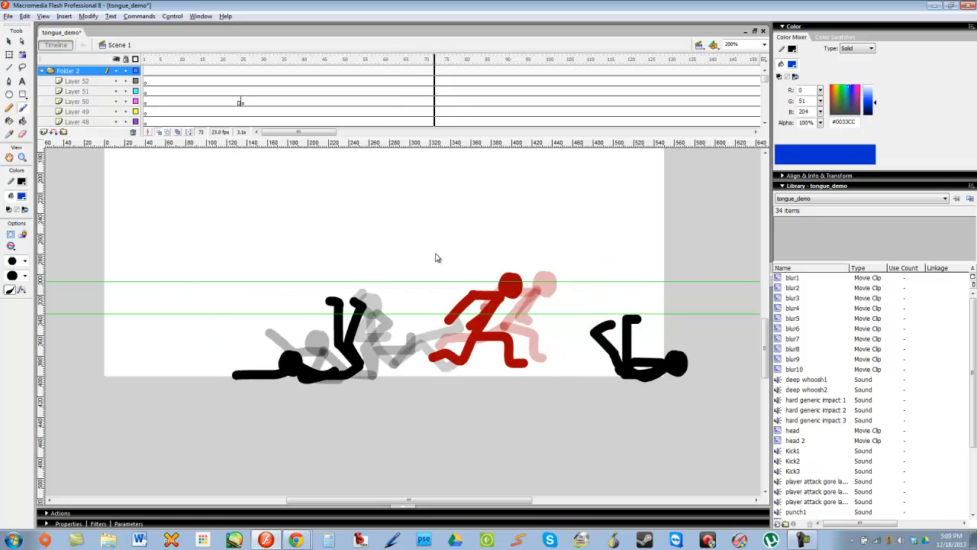
key(Return)
key(period)
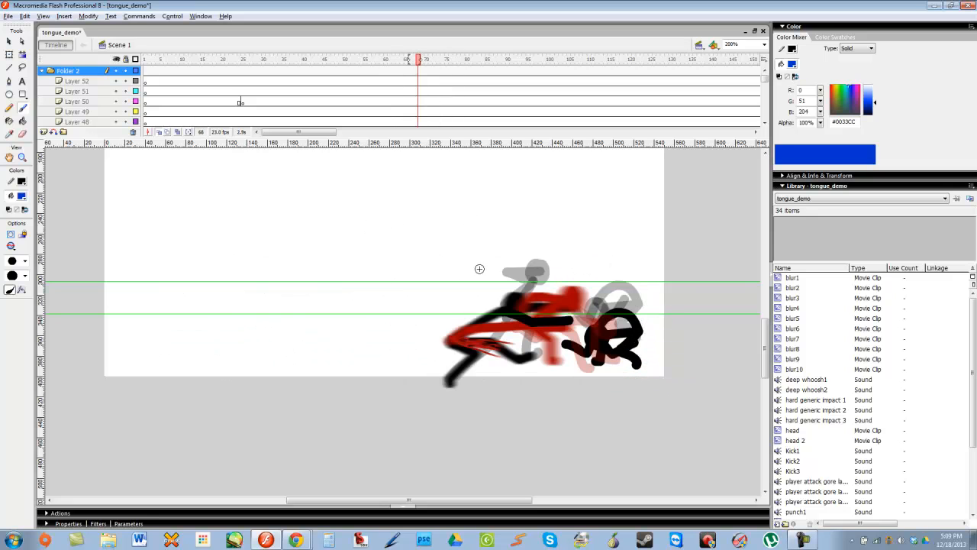
key(period)
key(period)
key(period)
click(450, 61)
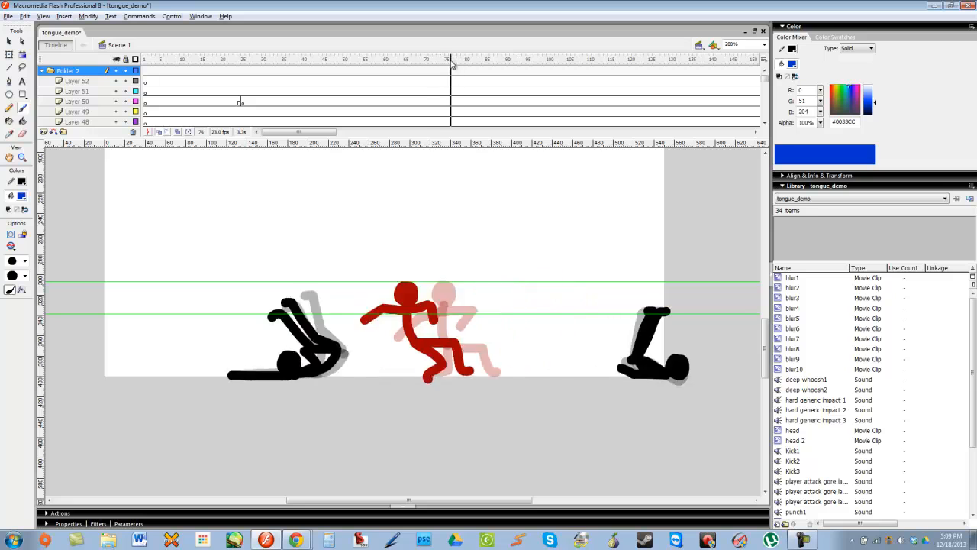
Trace the red figure's torso and trailing arm in blue at frame 75, and play the animation on to frame 112
drag(450, 64, 447, 222)
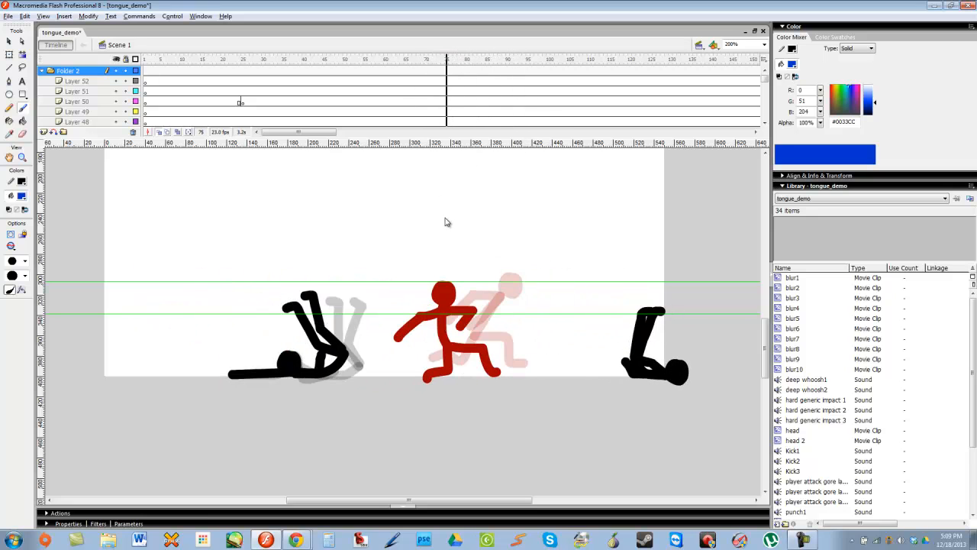
drag(399, 337, 434, 315)
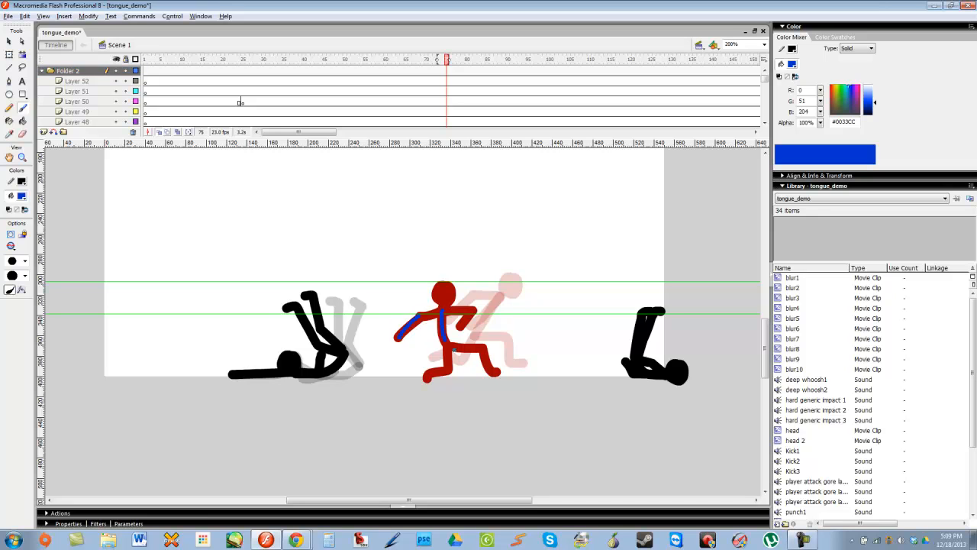
drag(469, 62, 427, 151)
key(Return)
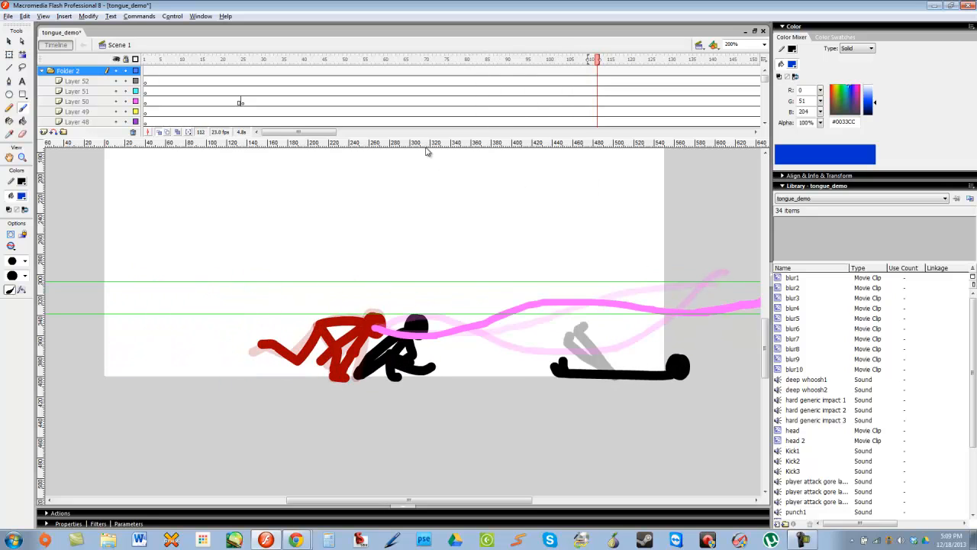
Scrub back to the red figure's wind-up around frame 101 and step back and forth to examine its body posture before the strike
drag(309, 138, 340, 136)
drag(354, 62, 297, 246)
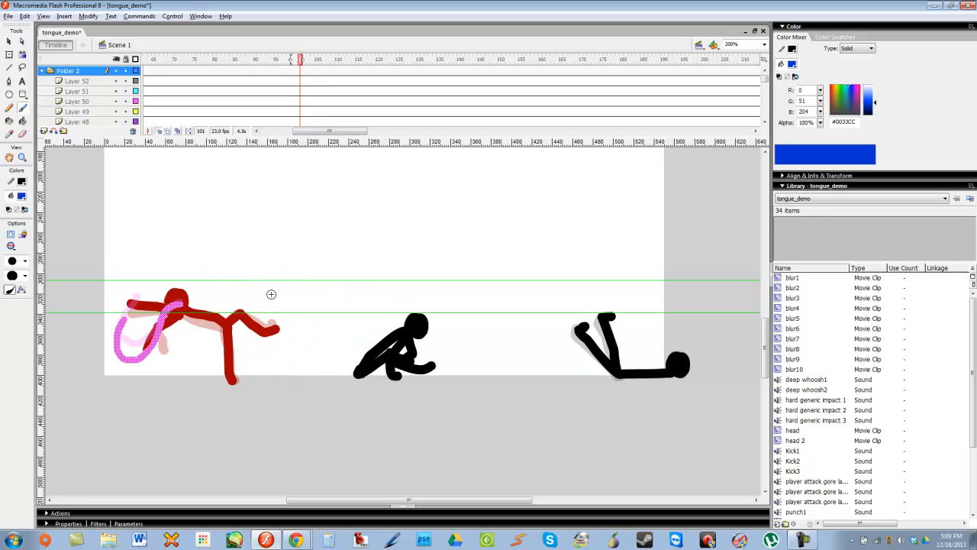
key(period)
key(period)
key(period)
key(comma)
key(comma)
key(comma)
key(comma)
key(comma)
key(comma)
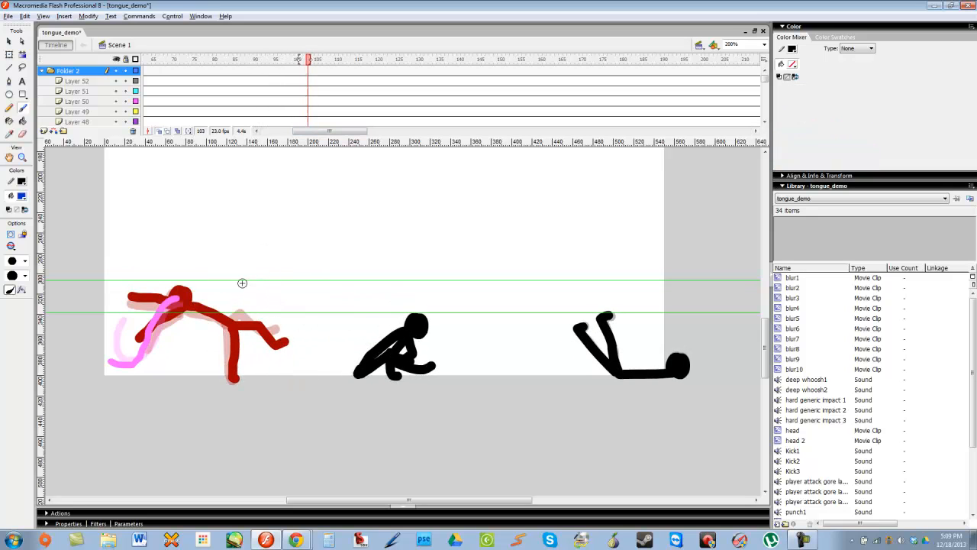
key(period)
key(period)
key(period)
key(period)
key(period)
key(period)
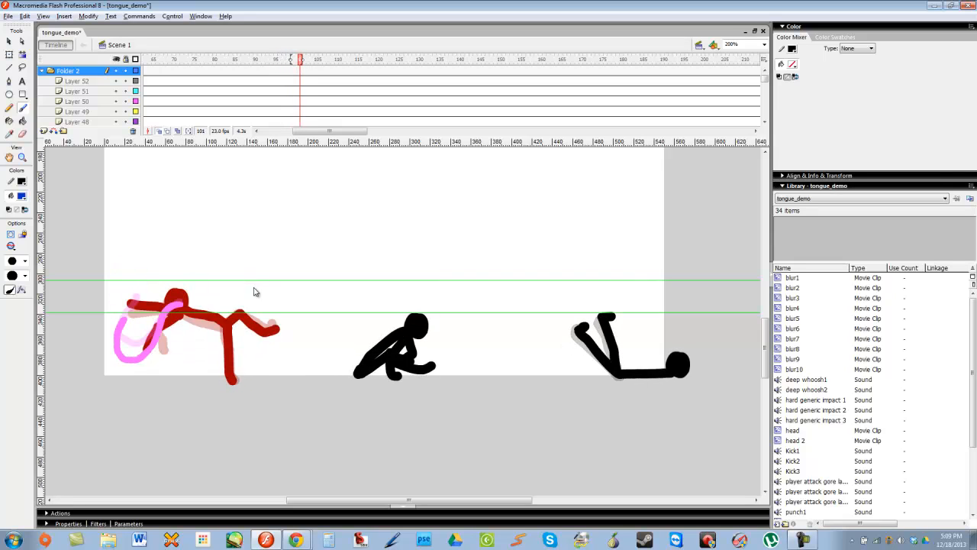
key(period)
key(period)
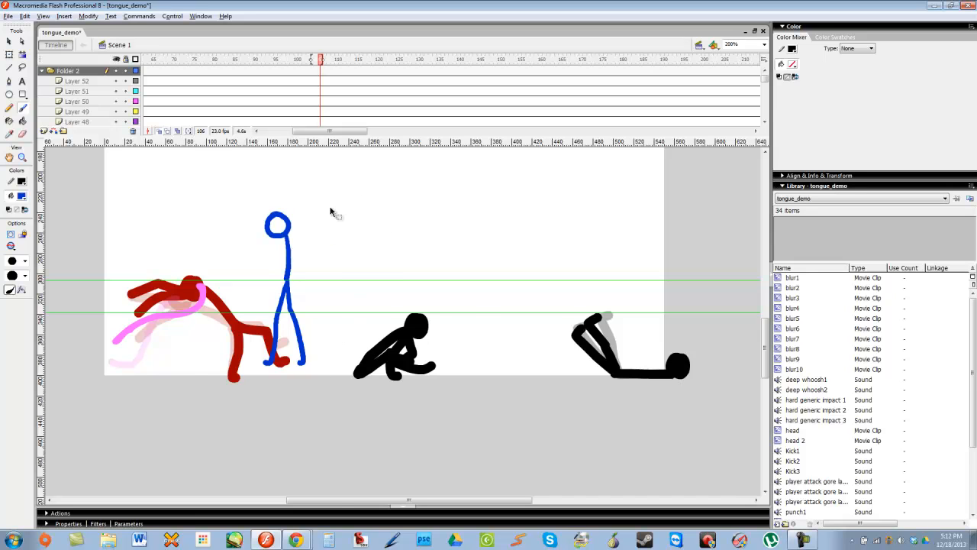
Zoom to 400%, sketch two arms on the standing blue figure at frame 103, and undo them
key(ctrl+equal)
drag(287, 255, 436, 288)
drag(333, 69, 308, 67)
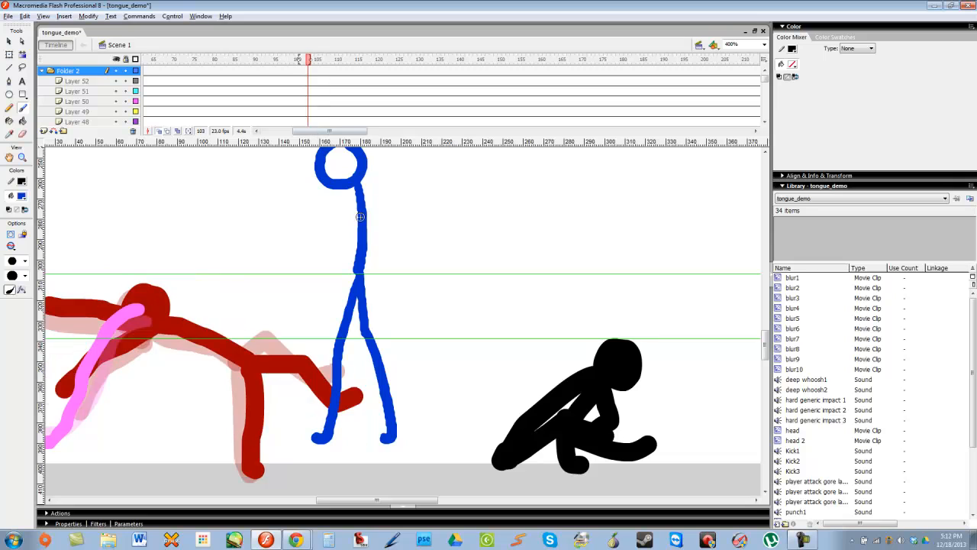
drag(356, 192, 334, 296)
drag(366, 201, 404, 313)
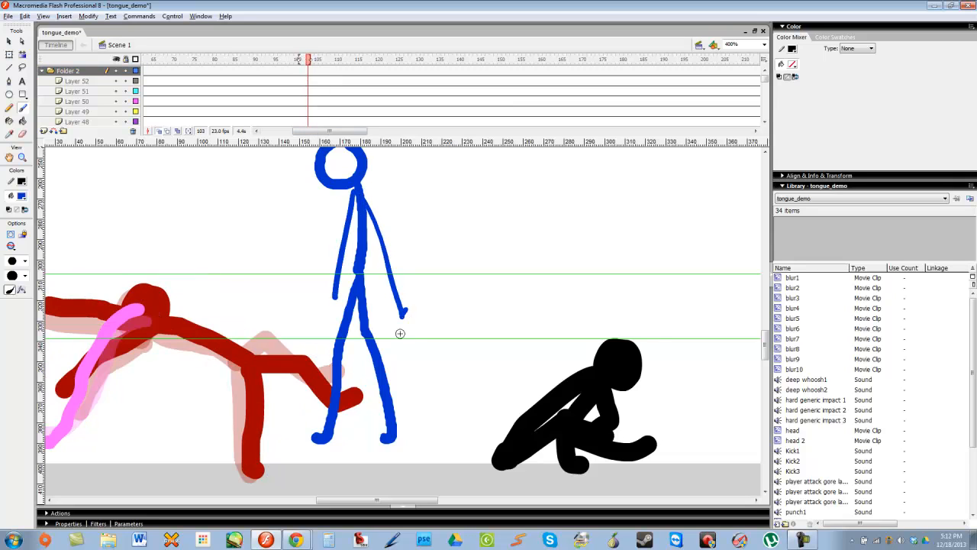
key(ctrl+z)
key(ctrl+z)
key(ctrl+minus)
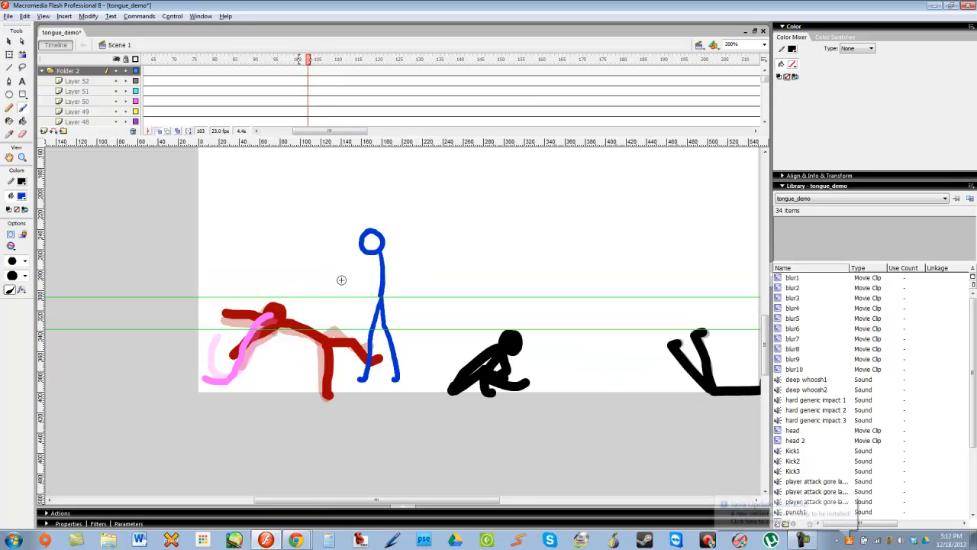
key(comma)
key(comma)
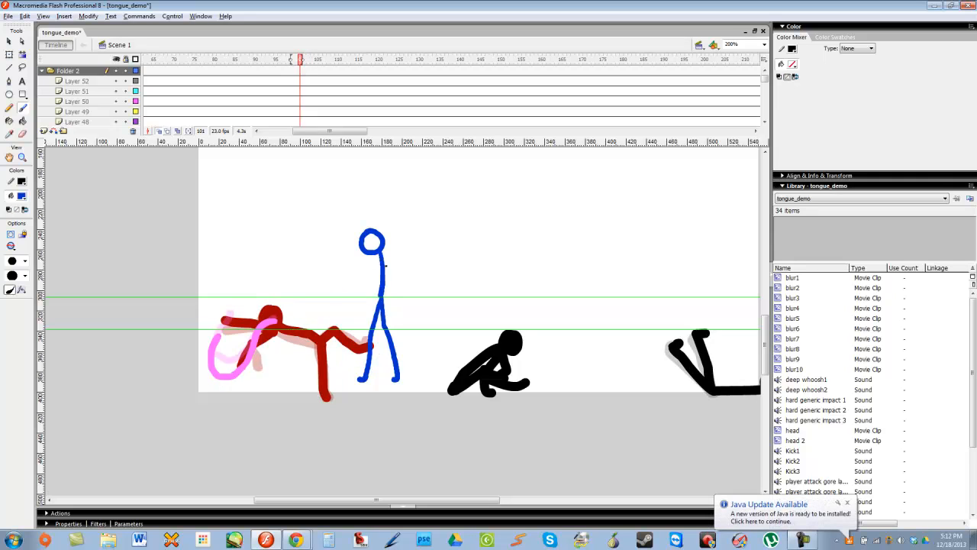
Give the standing blue figure two arms again and mark the red figure's back with a blue line at frame 109
key(ctrl+y)
key(ctrl+y)
drag(308, 60, 334, 81)
click(458, 217)
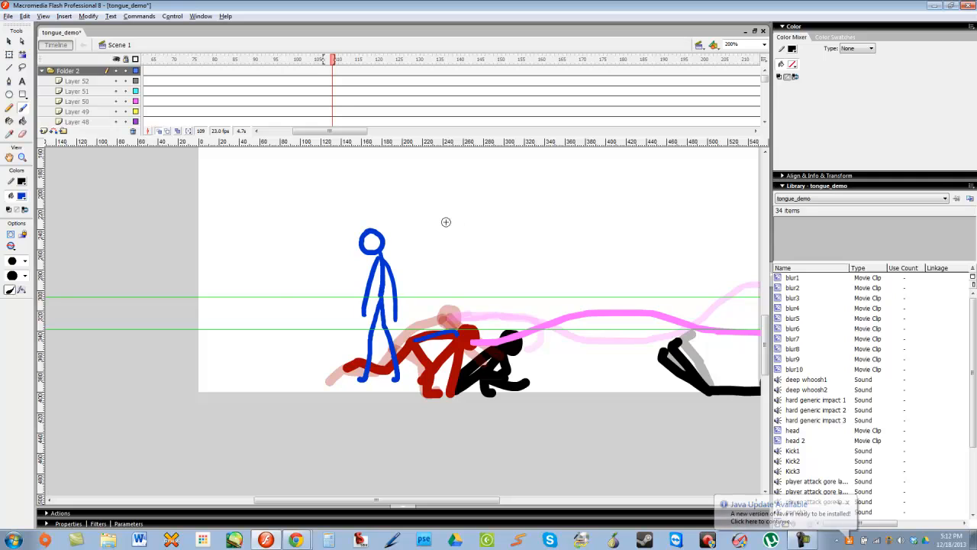
Undo the blue arms and back line, and sketch a small downward arrow beside the blue figure's head at frame 106
key(ctrl+z)
key(ctrl+z)
key(ctrl+z)
key(ctrl+z)
drag(405, 206, 395, 236)
drag(391, 228, 411, 229)
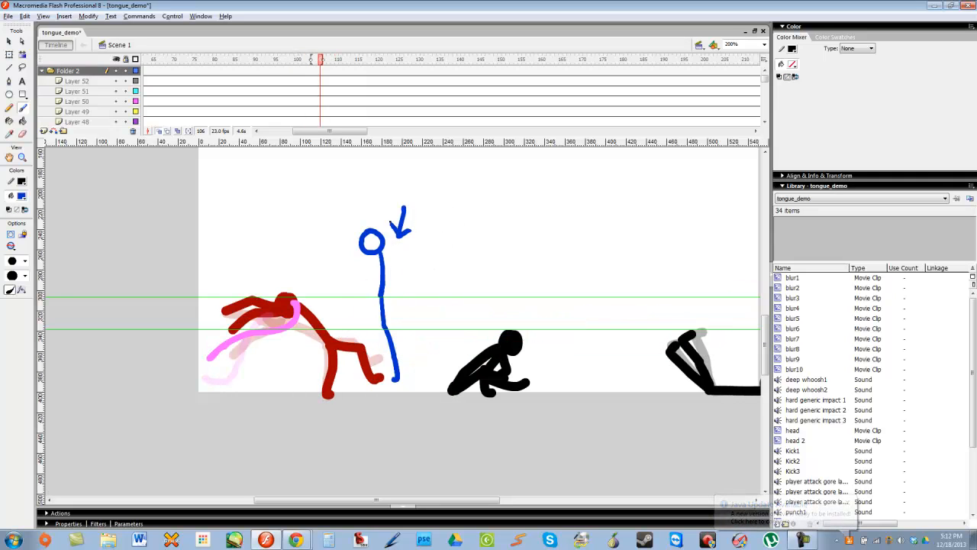
Undo the arrow and the rest of the standing blue figure at frame 106
key(ctrl+z)
key(ctrl+z)
key(ctrl+z)
key(ctrl+z)
key(ctrl+z)
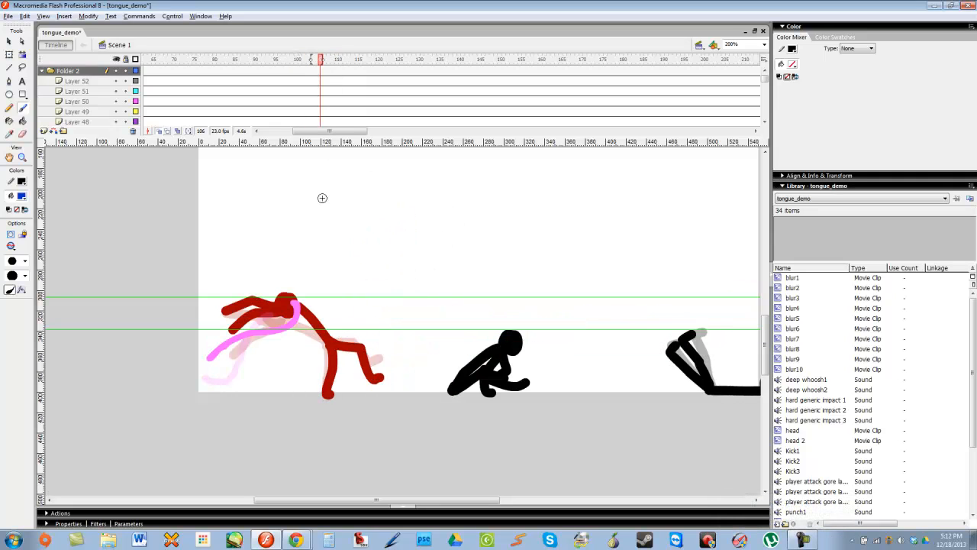
Step on to frame 109 with a downward blue arrow sketched above the red figure's path, and undo the arrow
key(period)
key(period)
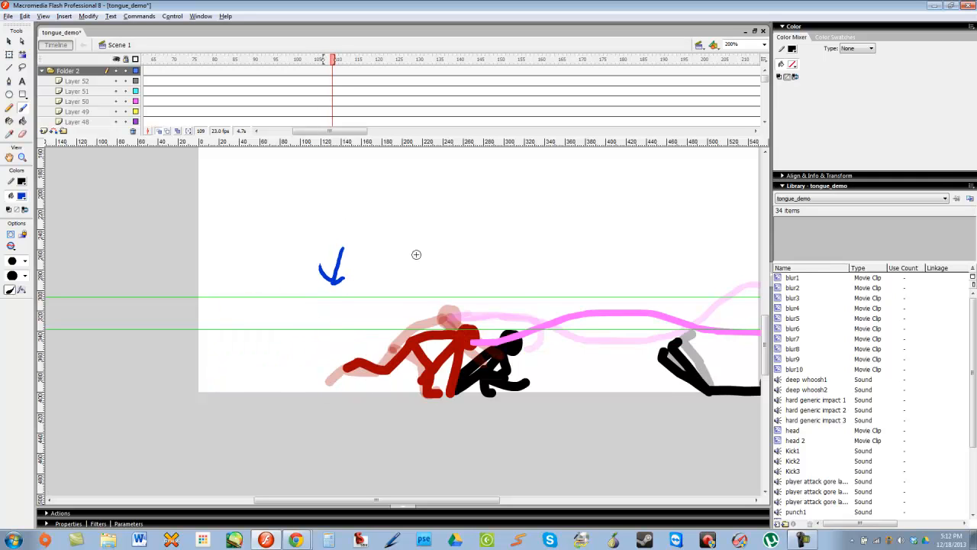
key(ctrl+z)
key(ctrl+z)
key(ctrl+z)
key(ctrl+z)
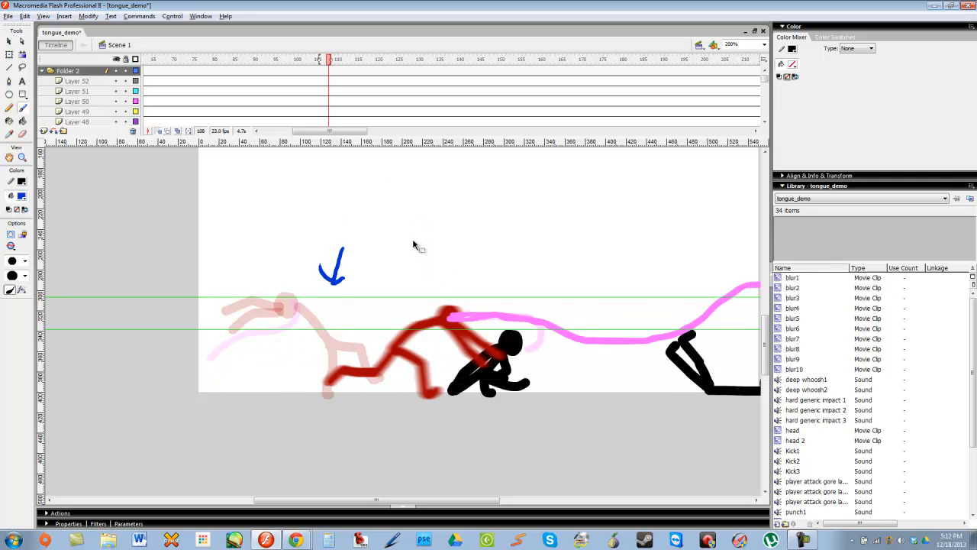
Replay the strike from the wind-up and move on to frame 166 to examine the struck black figure
drag(329, 60, 269, 141)
key(Return)
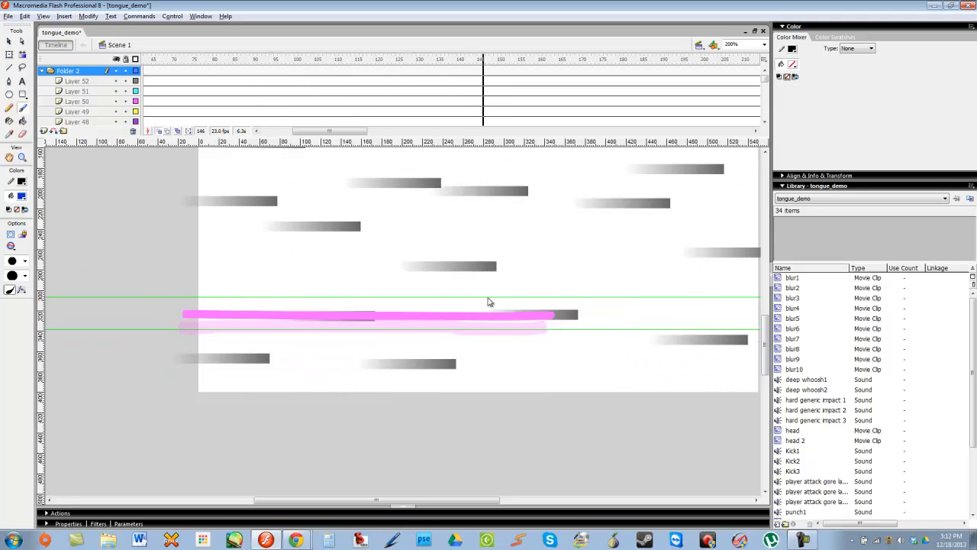
key(comma)
key(comma)
drag(560, 286, 397, 282)
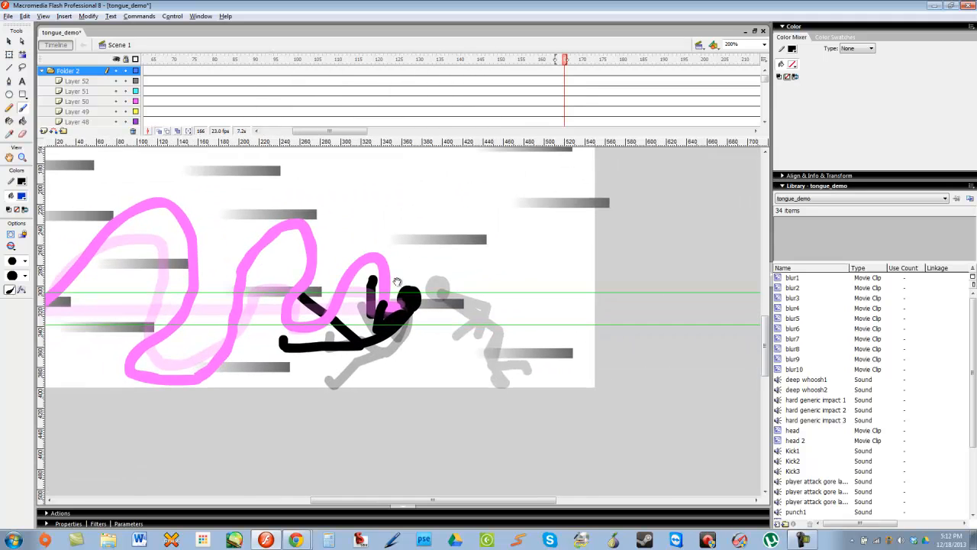
Sketch a straight leftward arrow and a curved upward arrow around the struck black figure at frame 166, and undo both
drag(558, 263, 450, 264)
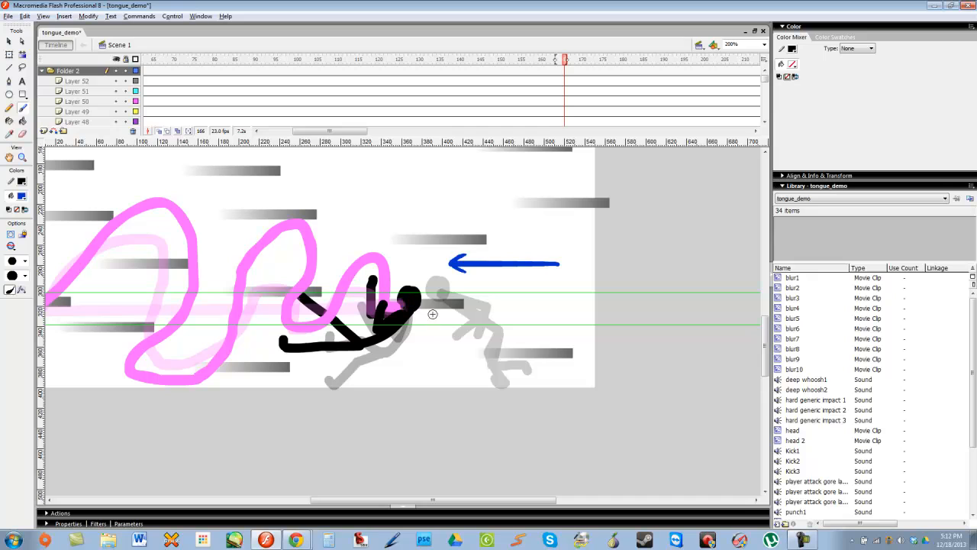
mouse_move(425, 362)
mouse_down()
mouse_move(292, 296)
mouse_move(293, 193)
mouse_up()
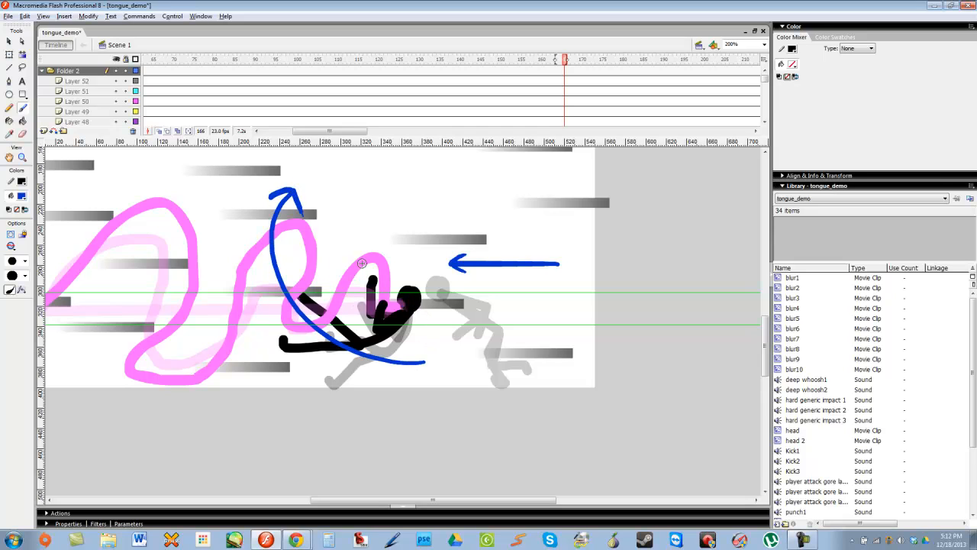
key(ctrl+z)
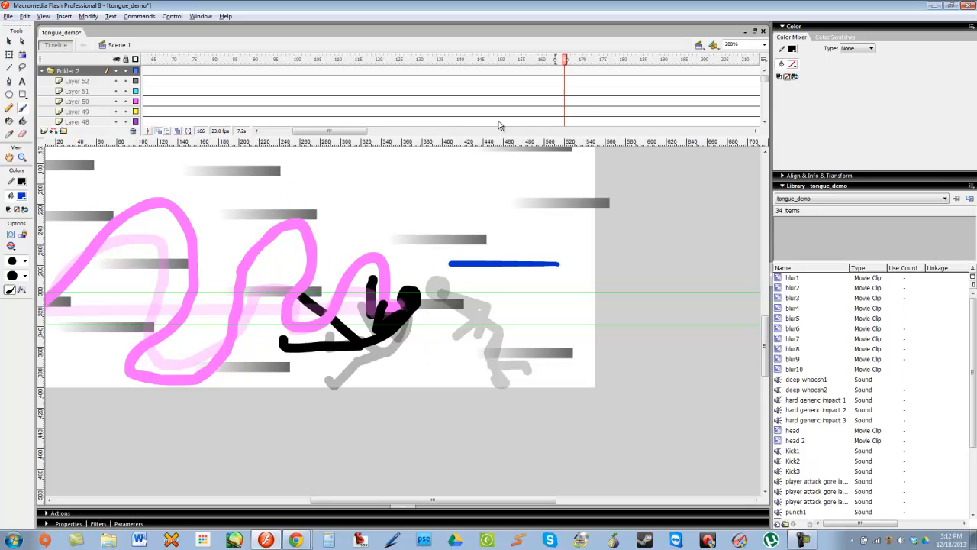
key(ctrl+z)
Scrub to frame 207, sketch a blue arrow beside the large black head, and undo it
drag(339, 131, 364, 132)
drag(374, 60, 540, 234)
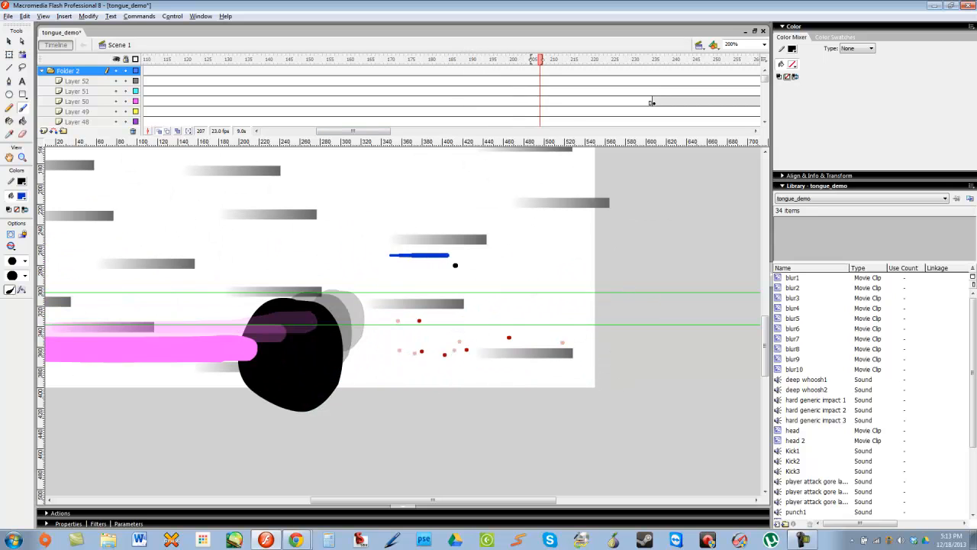
drag(455, 265, 541, 255)
key(ctrl+z)
key(ctrl+z)
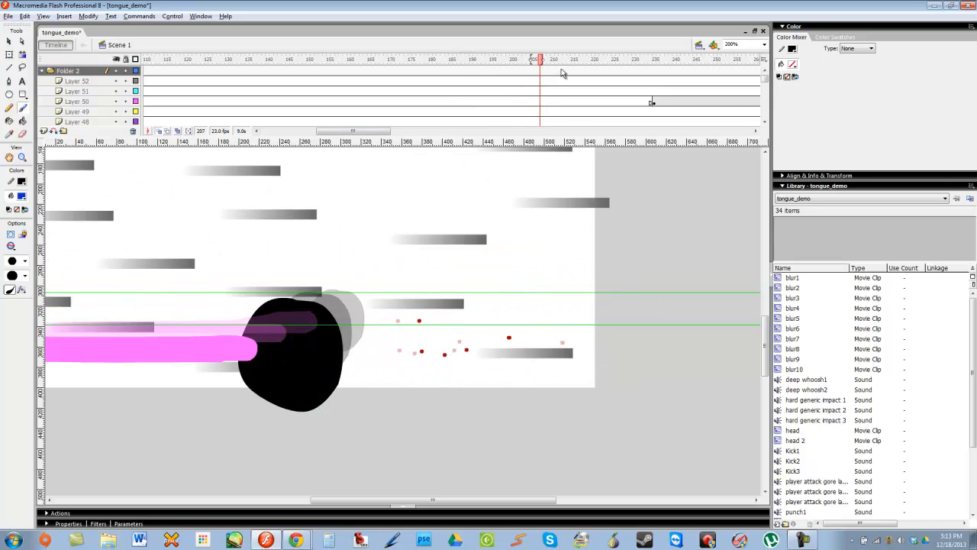
Sketch blue arrows fanning out from impact points near the black figure at frame 235, and delete them
mouse_move(563, 72)
mouse_down()
mouse_move(554, 84)
mouse_move(656, 133)
mouse_up()
drag(469, 259, 574, 235)
key(v)
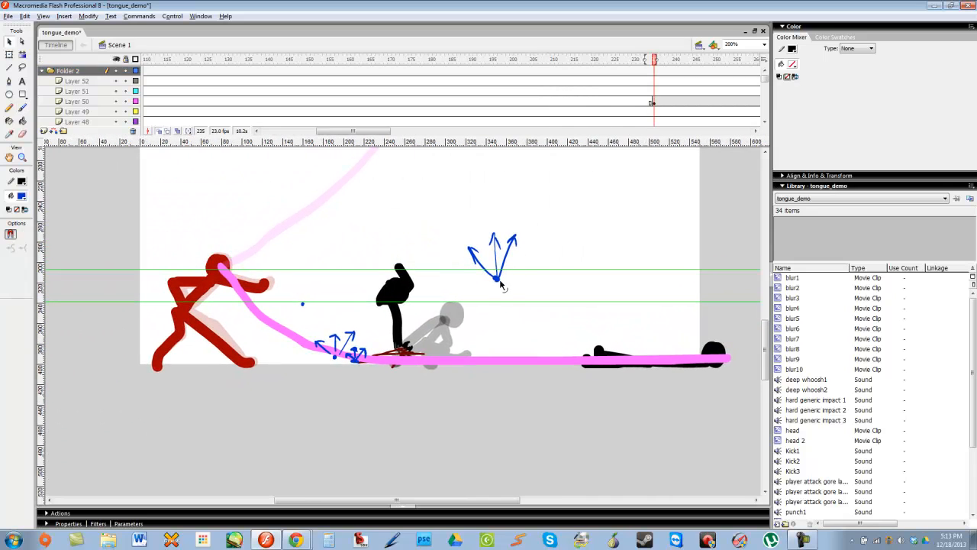
click(498, 281)
key(Delete)
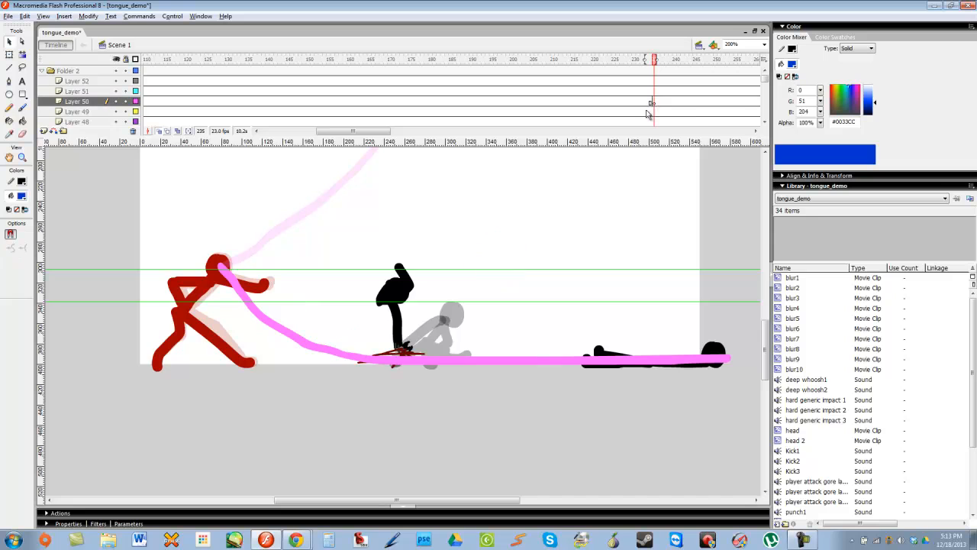
Zoom to 400% and step back and forth between frames 234 and 239 to examine how the crouching victim splits on impact
key(b)
key(ctrl+equal)
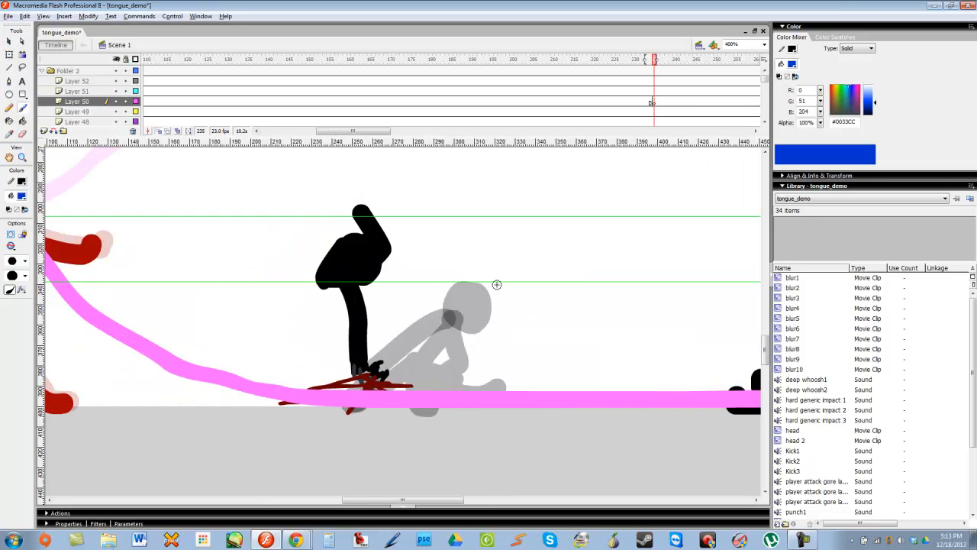
key(comma)
key(comma)
key(period)
key(period)
key(period)
key(period)
key(period)
key(period)
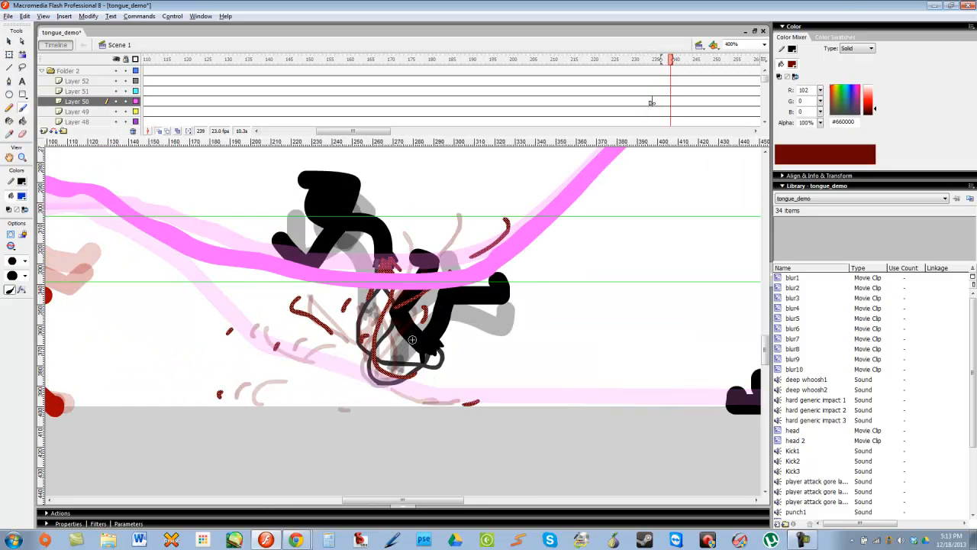
key(comma)
key(comma)
key(comma)
key(comma)
key(period)
key(comma)
key(comma)
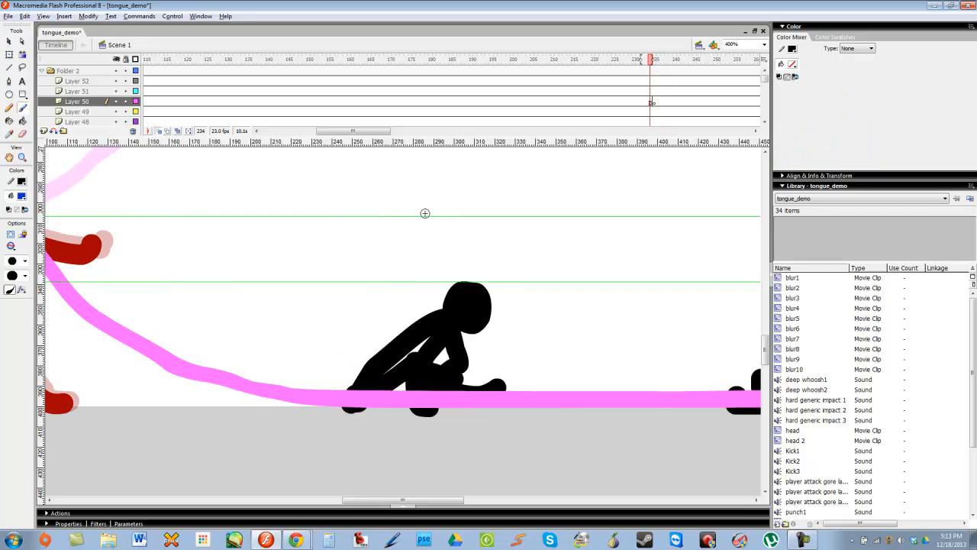
key(period)
key(comma)
Select the crouching black figure's body at frame 234, try a blue brush stroke above it, and undo the stroke
key(v)
click(418, 374)
key(b)
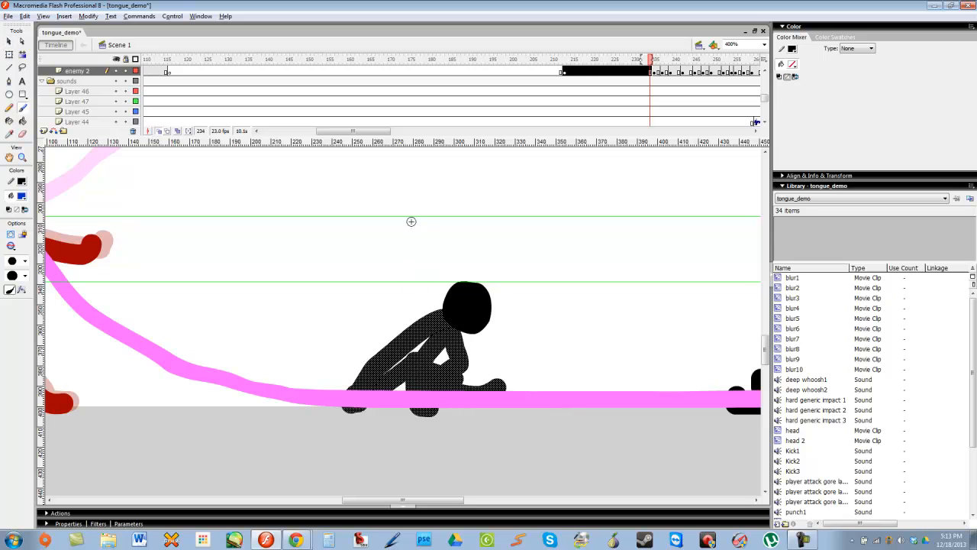
mouse_move(412, 219)
mouse_down()
mouse_move(412, 300)
mouse_move(429, 277)
mouse_up()
key(ctrl+z)
key(v)
click(544, 211)
Cut the split black figure's severed legs from the enemy 2[2] layer at frame 238
mouse_move(668, 63)
mouse_down()
mouse_move(646, 67)
mouse_move(670, 84)
mouse_move(652, 91)
mouse_move(662, 92)
mouse_up()
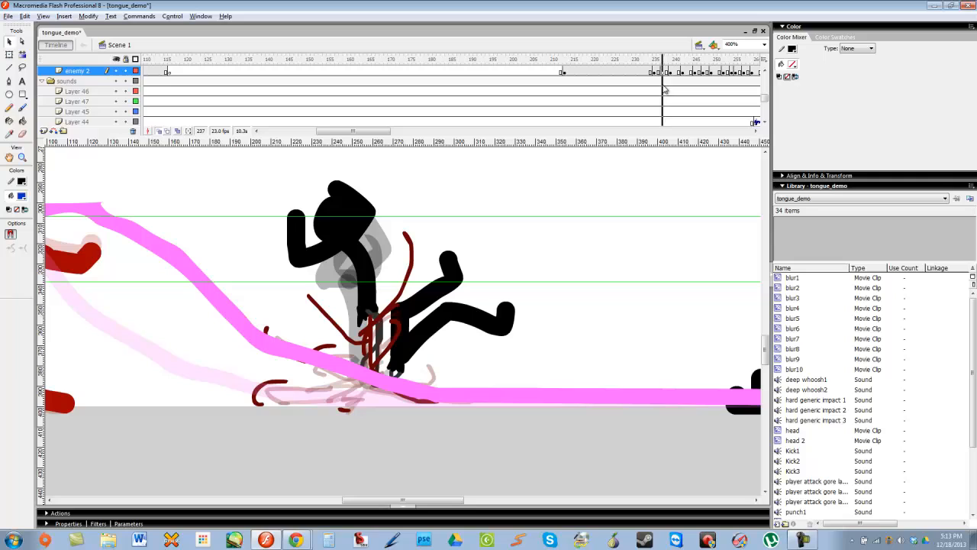
click(426, 337)
click(667, 71)
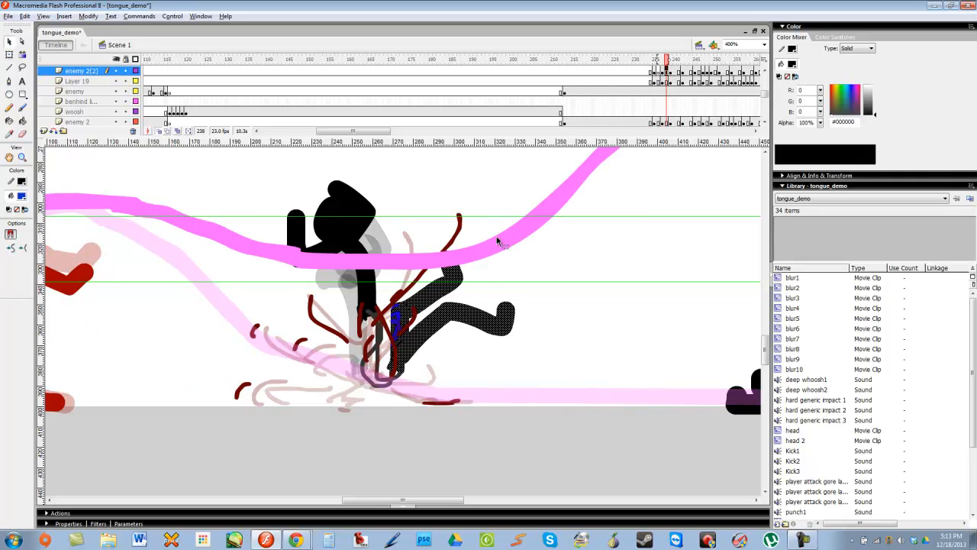
right_click(462, 319)
click(481, 317)
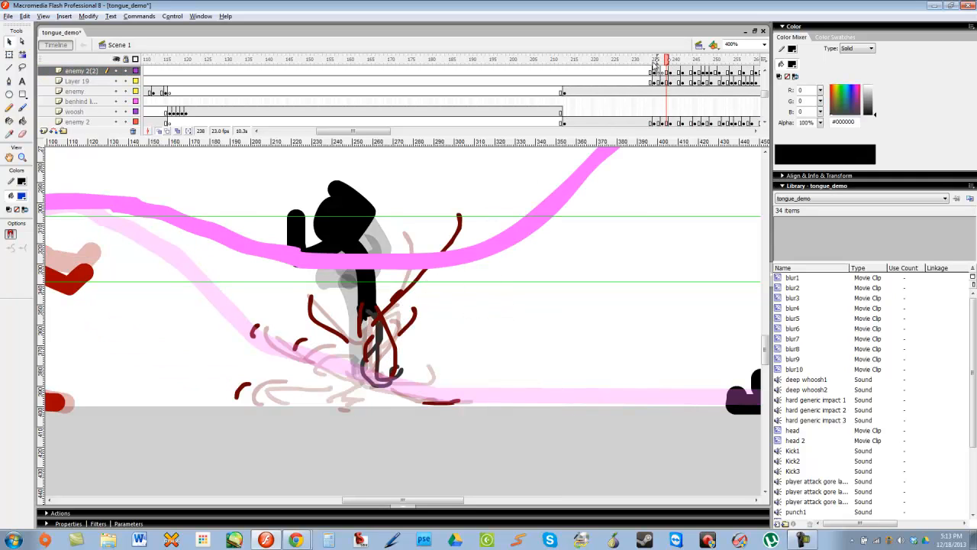
Paste the severed legs onto Layer 50 at frame 237 and move them slightly lower
click(662, 71)
drag(768, 96, 766, 73)
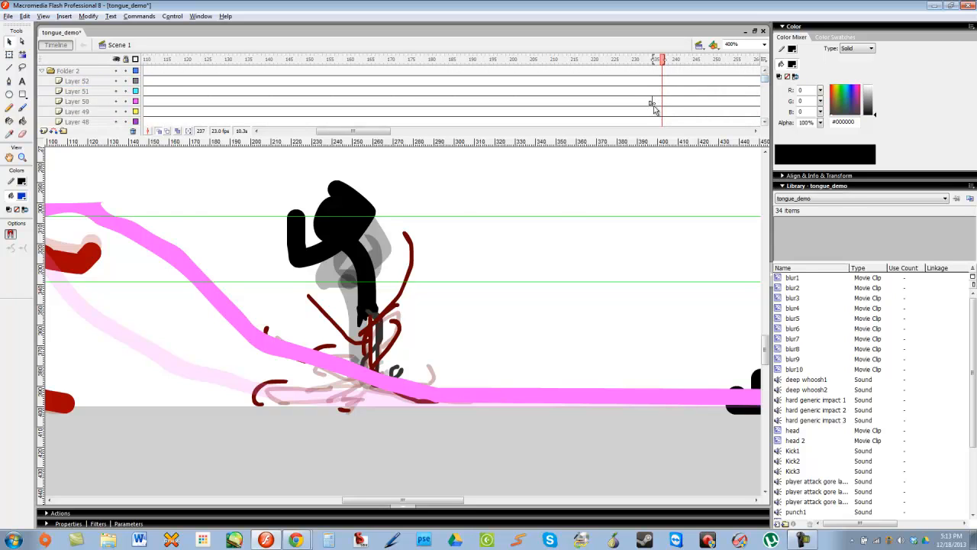
click(665, 102)
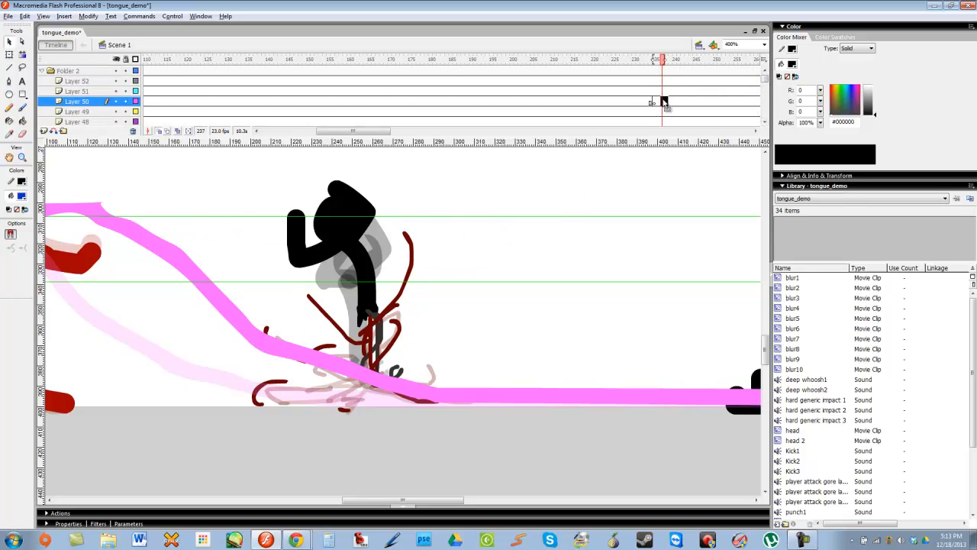
right_click(544, 204)
click(574, 240)
drag(422, 355, 423, 366)
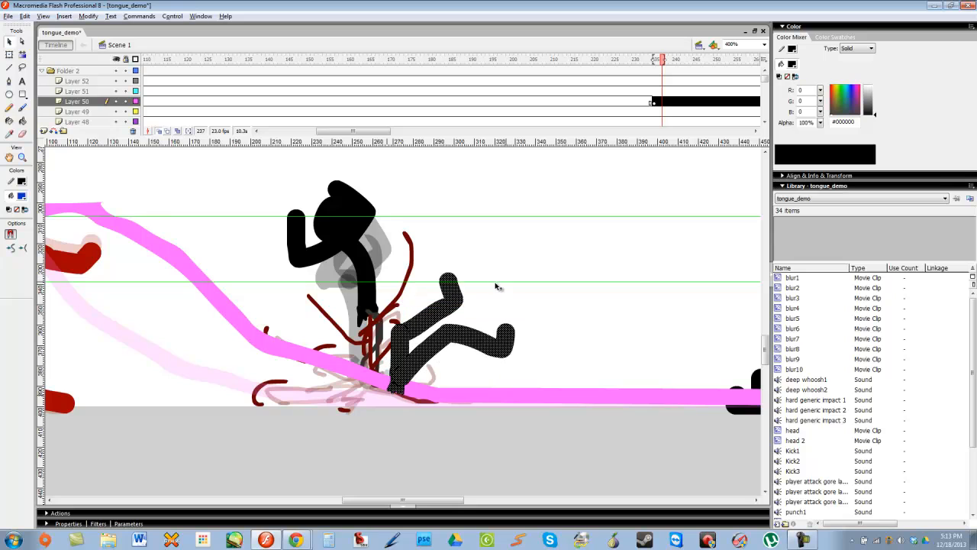
click(496, 284)
Play the split victim's collapse from frame 233 and scrub on to frame 289 at 200% zoom
click(449, 394)
click(526, 235)
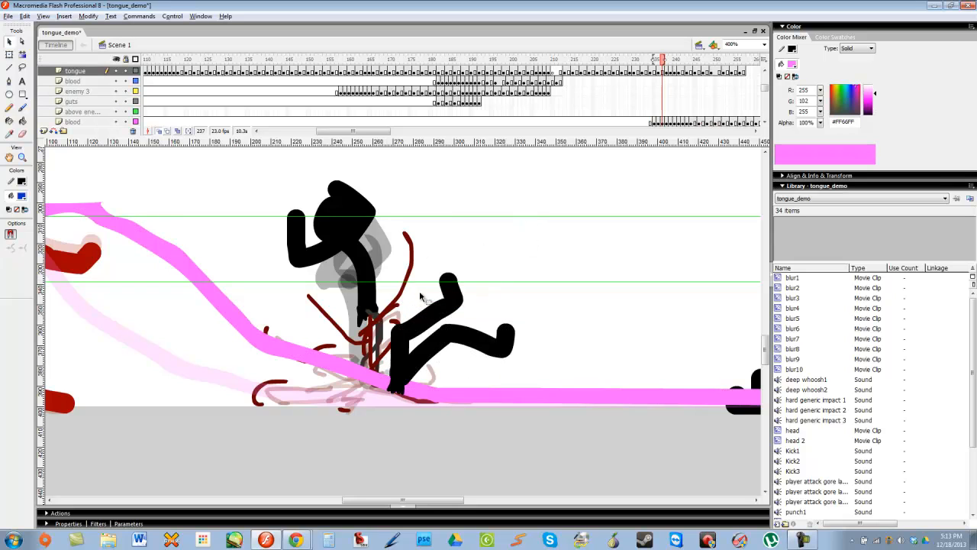
key(b)
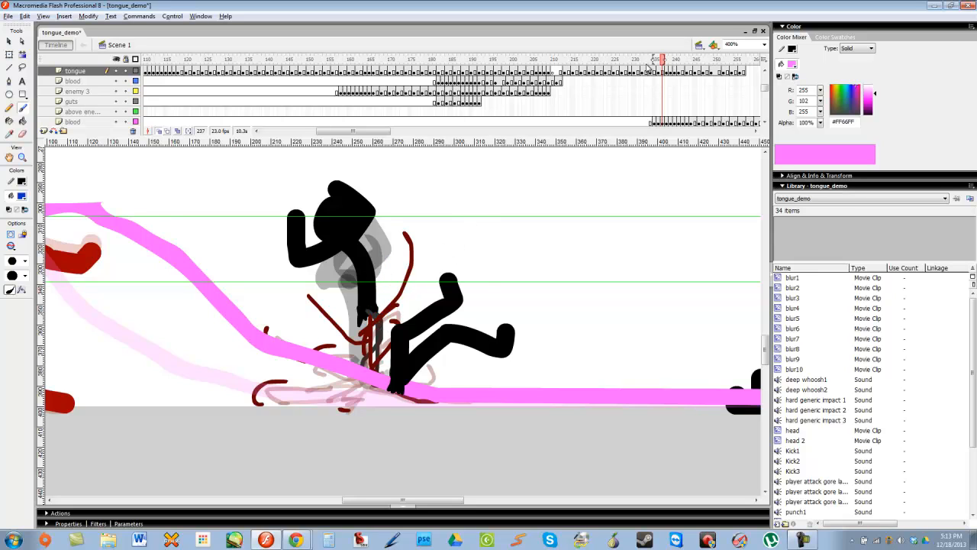
click(649, 67)
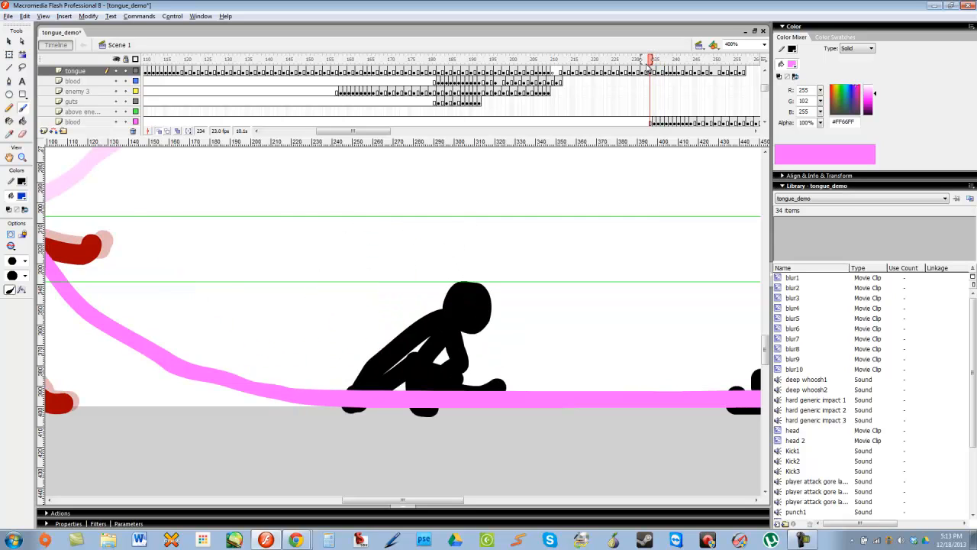
drag(353, 131, 378, 130)
click(435, 79)
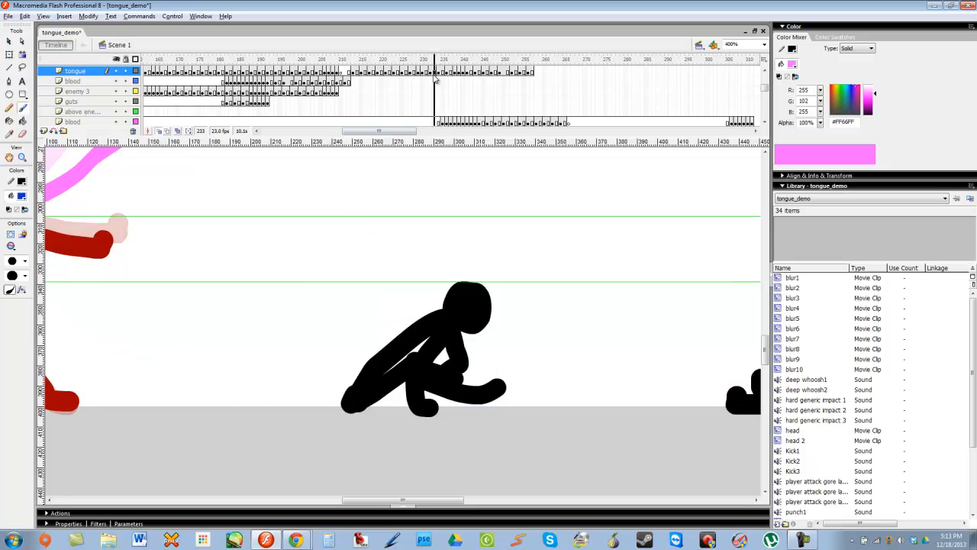
key(Return)
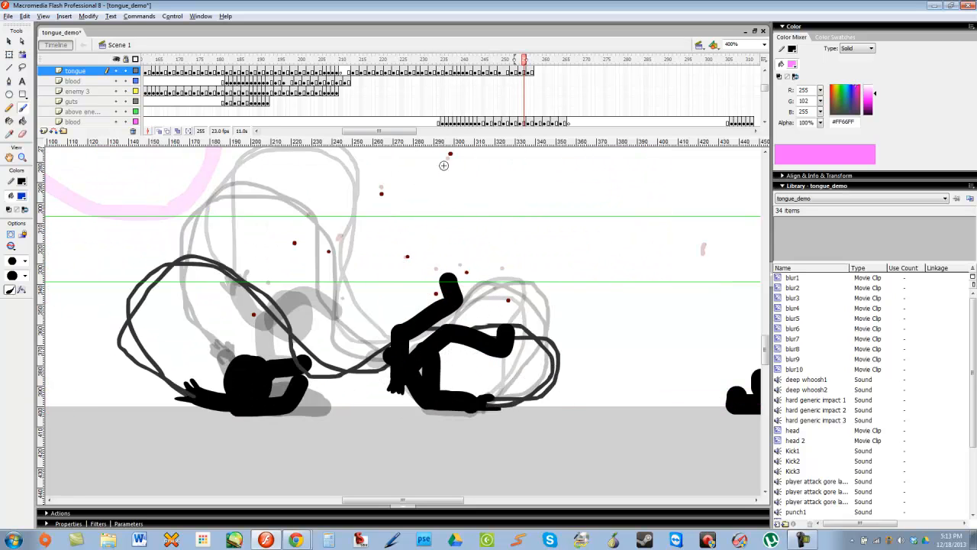
key(ctrl+minus)
drag(468, 170, 567, 171)
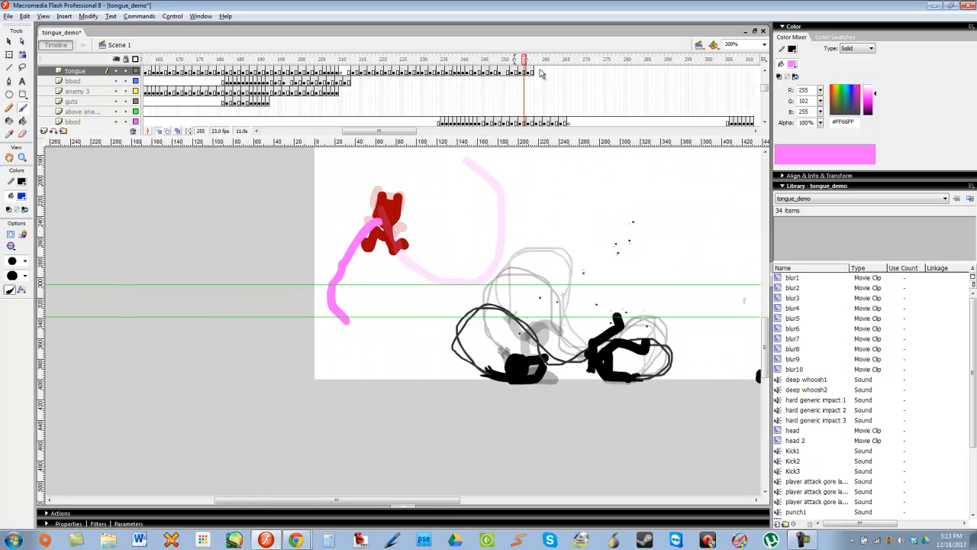
mouse_move(555, 61)
mouse_down()
mouse_move(469, 61)
mouse_move(493, 62)
mouse_move(537, 129)
mouse_move(660, 176)
mouse_up()
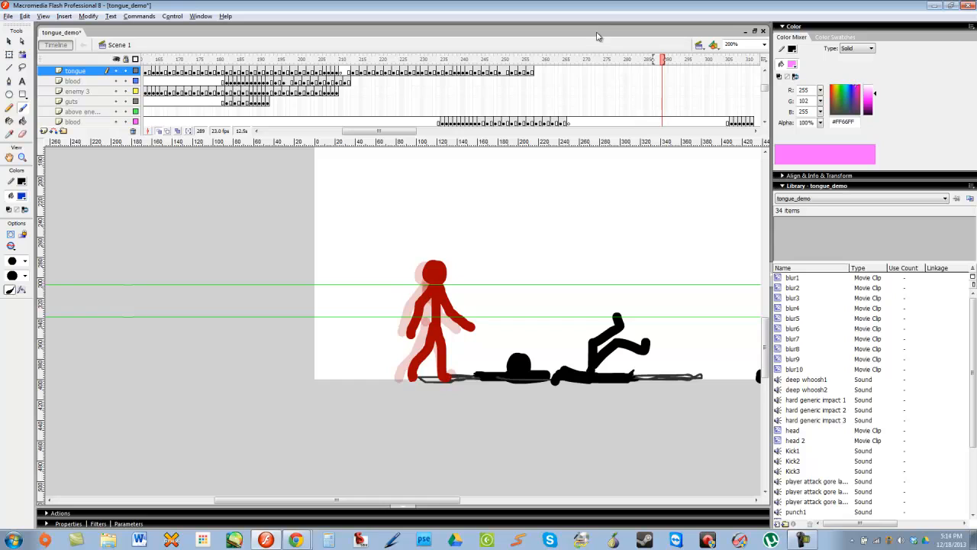
Try blue brush strokes along the walking red figure's arm on Layer 51 at frame 288, and undo them
drag(765, 90, 764, 74)
click(658, 92)
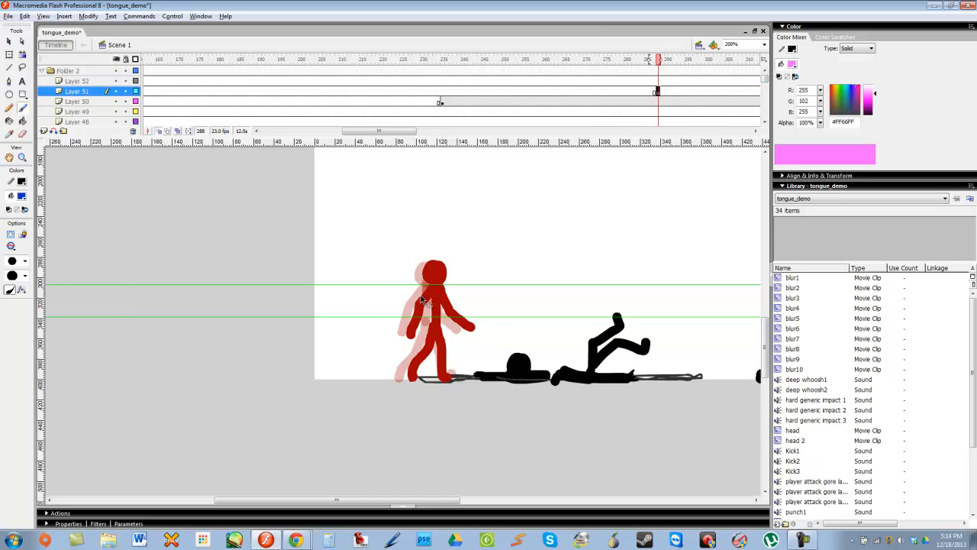
key(ctrl+equal)
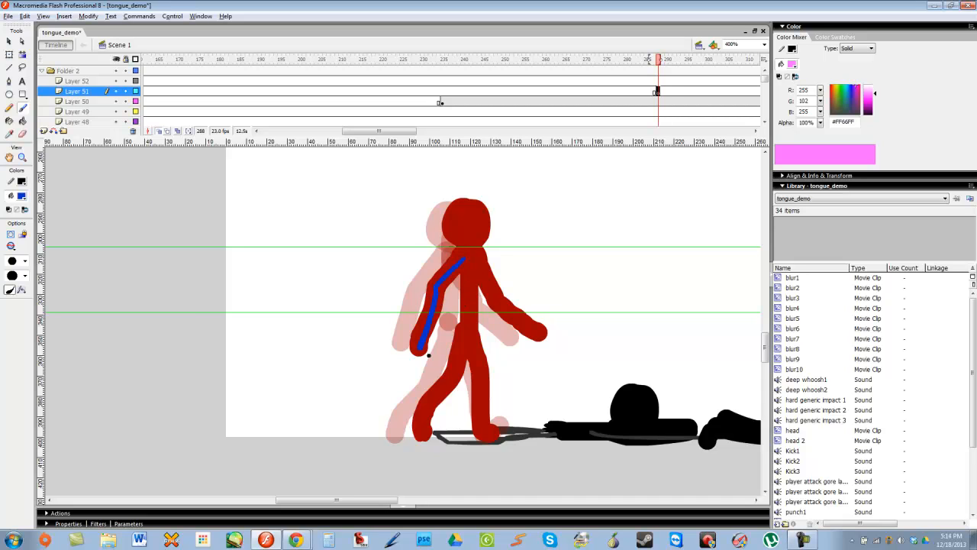
drag(421, 348, 420, 349)
drag(466, 267, 466, 268)
key(ctrl+z)
key(ctrl+z)
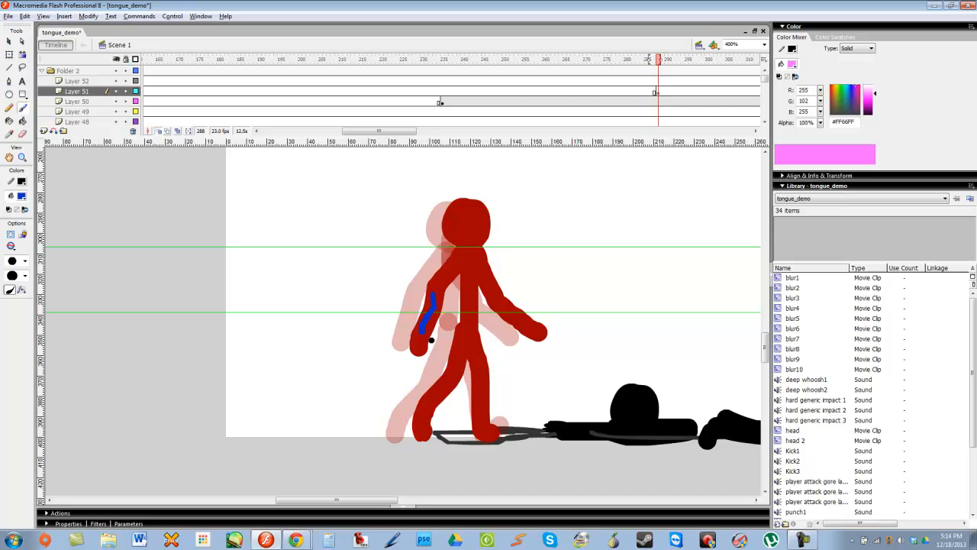
key(ctrl+z)
Play the red figure's walk from frame 289 and move the playhead to frame 297
mouse_move(388, 132)
mouse_down()
mouse_move(430, 131)
mouse_move(420, 131)
mouse_up()
click(405, 91)
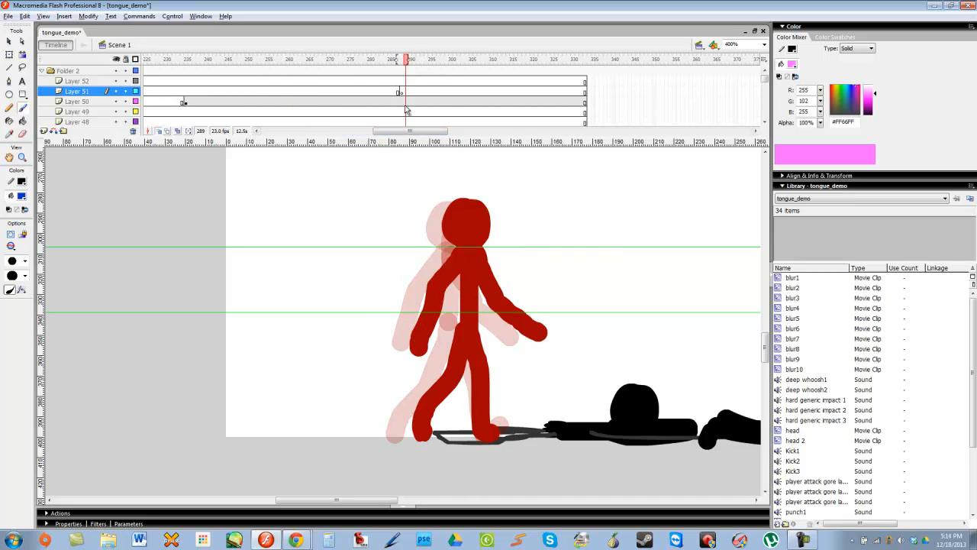
key(Return)
drag(528, 240, 377, 260)
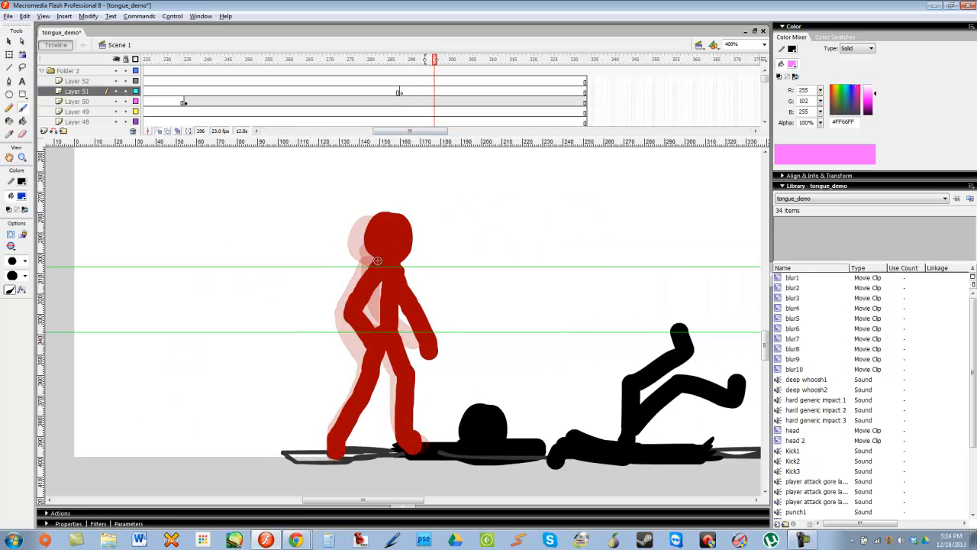
drag(447, 92, 439, 113)
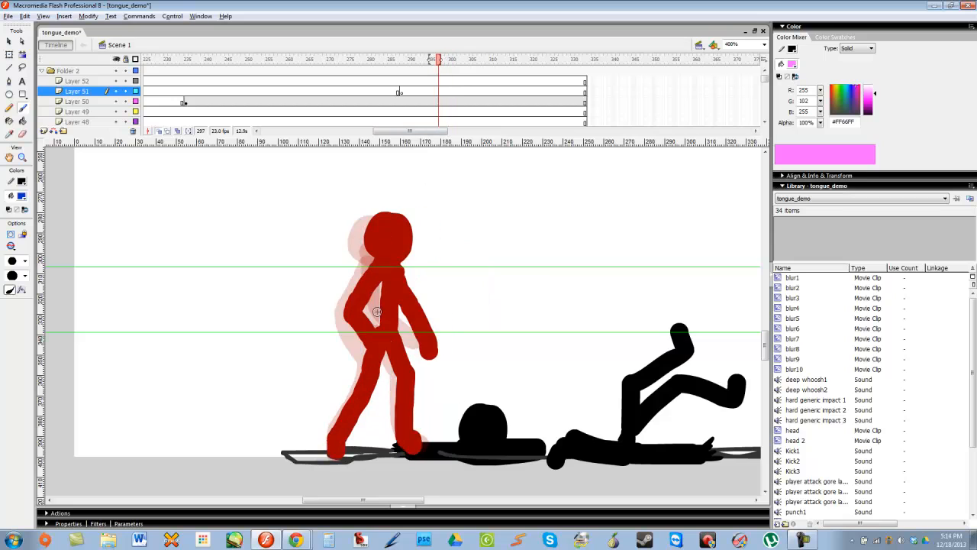
Step from frame 297 through the red figure's windup to about frame 305, marking its hip position with blue brush dots
key(period)
key(period)
key(period)
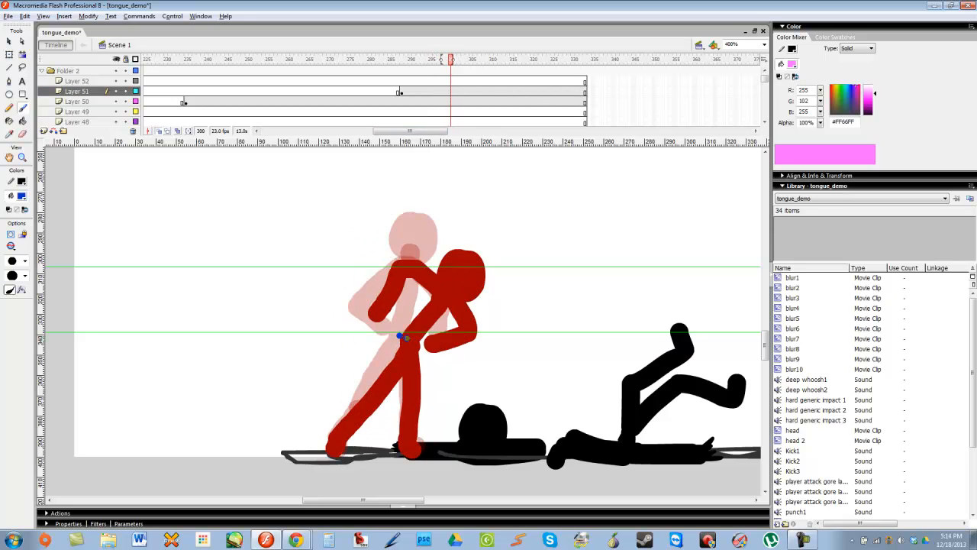
key(period)
key(period)
key(period)
key(period)
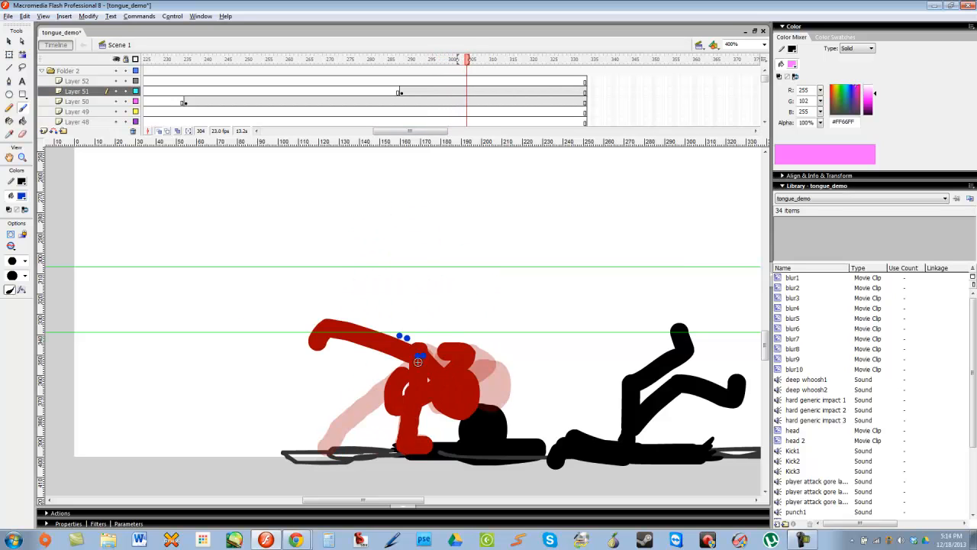
key(period)
key(comma)
key(comma)
Go back through the windup to frame 298 and undo the blue hip dots
drag(472, 60, 456, 102)
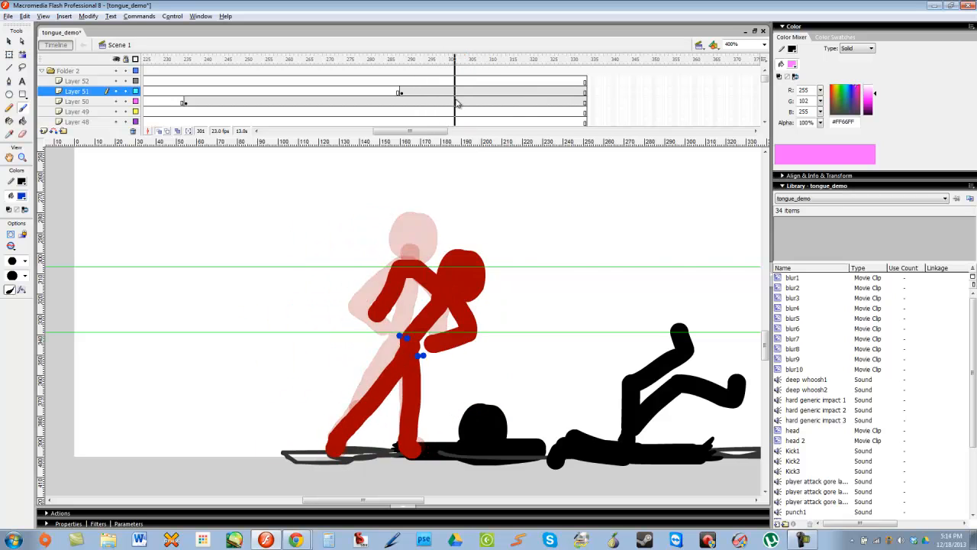
key(Return)
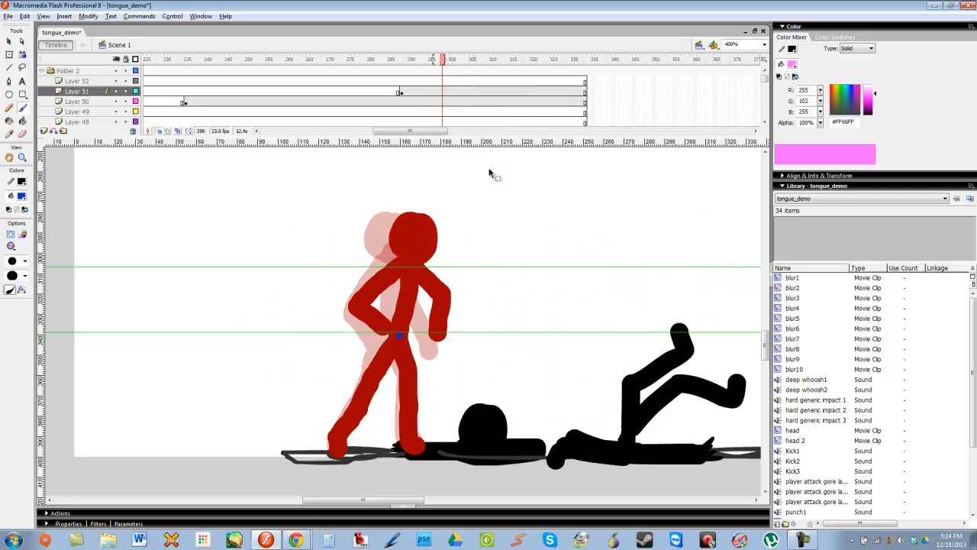
key(ctrl+z)
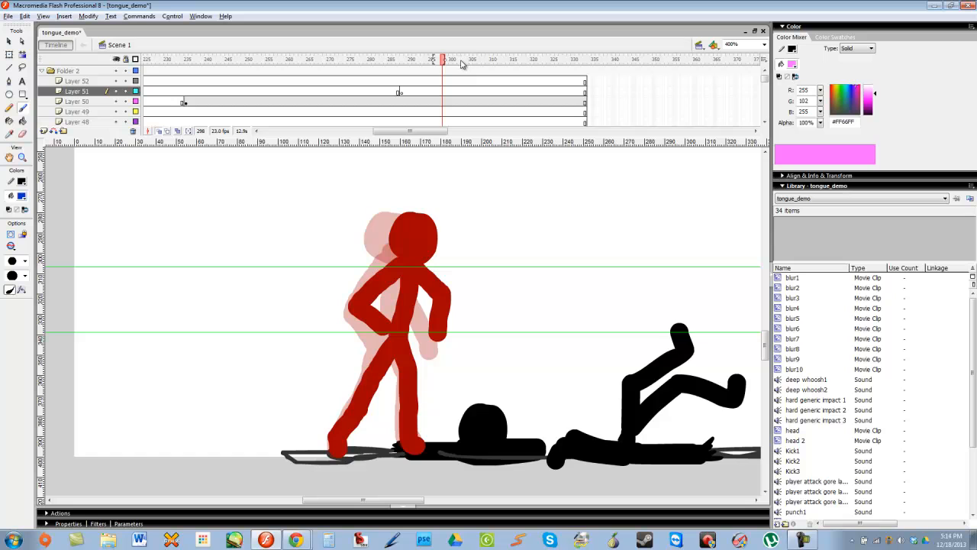
Mark the blow's impact point in blue at frame 306 and draw three arrows fanning upward from it at frame 307
drag(468, 60, 475, 159)
drag(558, 319, 466, 235)
key(comma)
key(period)
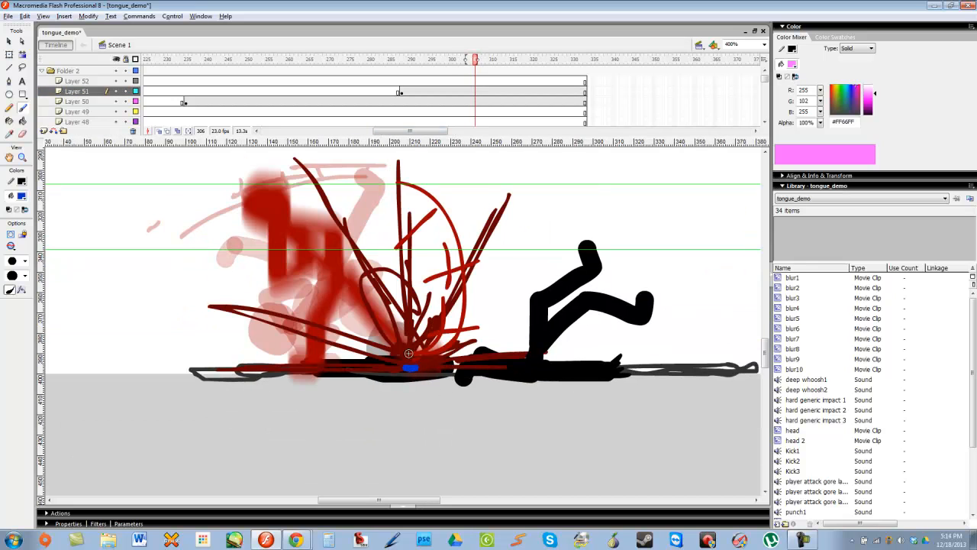
key(period)
mouse_move(410, 358)
mouse_down()
mouse_move(404, 324)
mouse_move(421, 340)
mouse_move(447, 322)
mouse_up()
drag(404, 357, 371, 332)
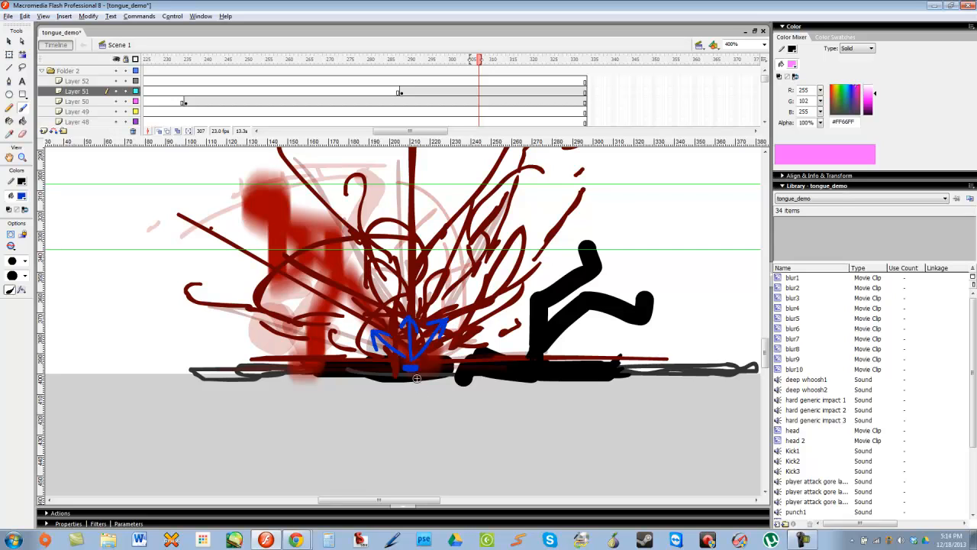
Draw a second fan of blue arrows beside the red figure's foot at frame 308
key(period)
key(comma)
key(period)
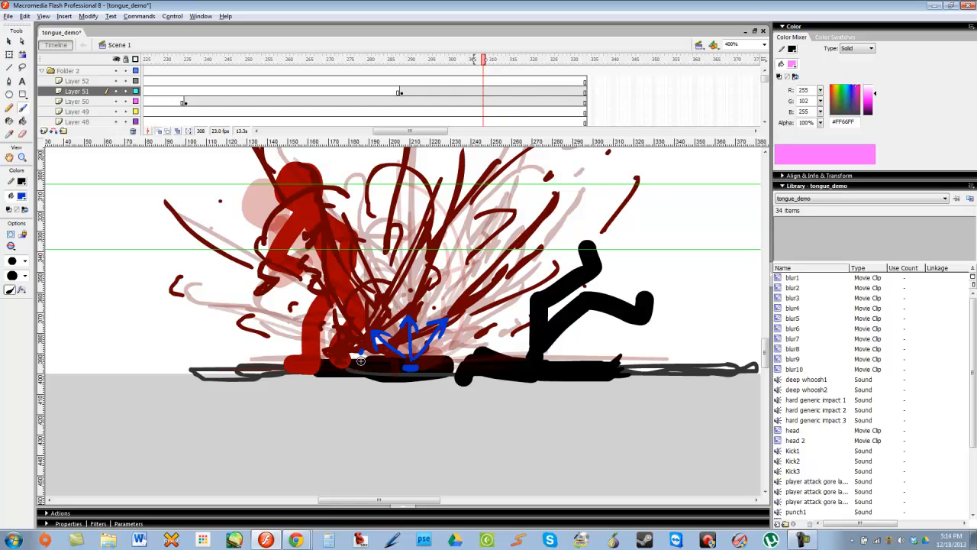
drag(328, 326, 364, 355)
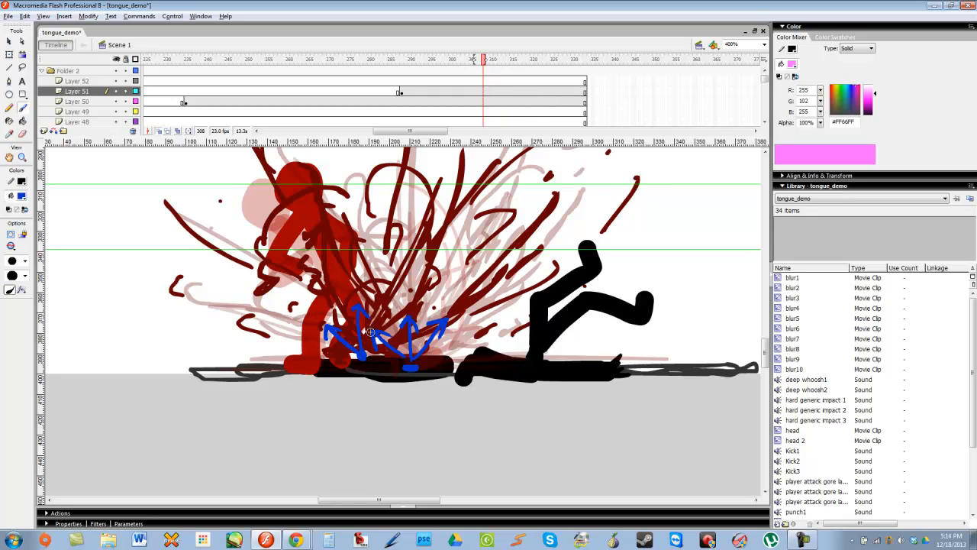
Sketch a blue dot with three arrows fanning upward in the empty area beside the blood splatter at frame 310
drag(506, 65, 493, 136)
drag(651, 171, 224, 351)
drag(433, 324, 431, 236)
mouse_move(430, 236)
mouse_down()
mouse_move(420, 255)
mouse_move(441, 261)
mouse_up()
mouse_move(440, 308)
mouse_down()
mouse_move(491, 253)
mouse_move(487, 242)
mouse_up()
drag(486, 242, 464, 256)
drag(490, 247, 489, 268)
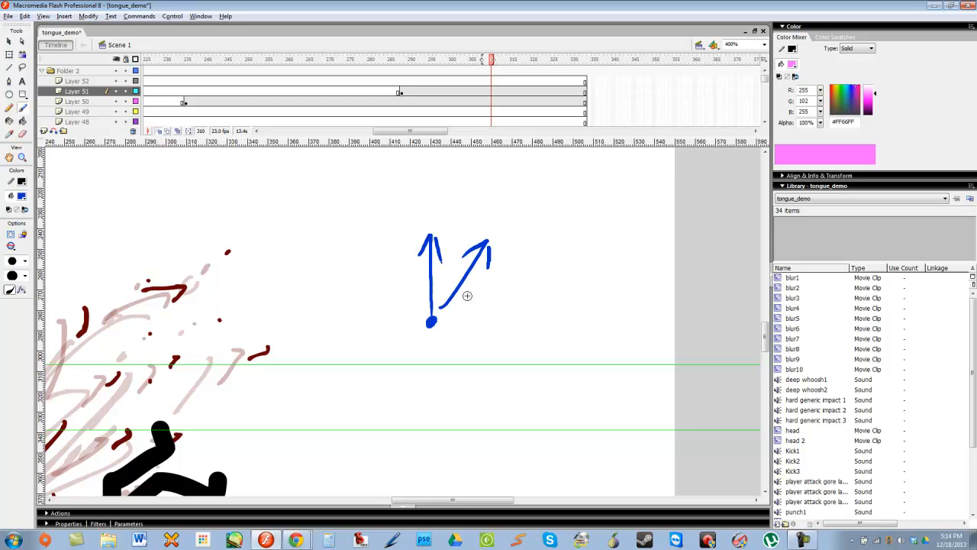
drag(421, 317, 368, 251)
drag(367, 252, 372, 276)
mouse_move(369, 251)
mouse_down()
mouse_move(392, 265)
mouse_move(483, 269)
mouse_up()
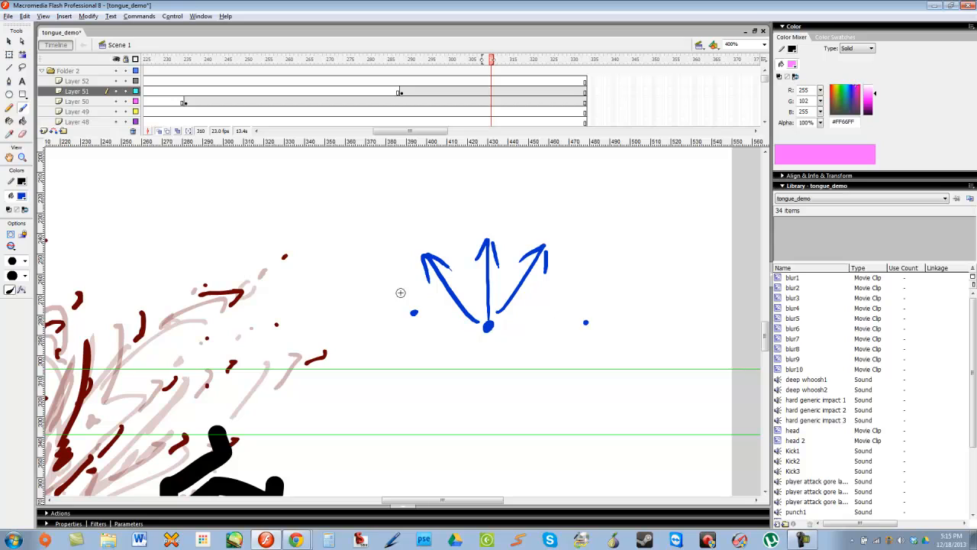
Add a smaller blue arrow above each of the two outer dots flanking the arrow fan
drag(400, 292, 375, 262)
drag(375, 259, 399, 266)
drag(374, 259, 378, 283)
drag(586, 305, 594, 258)
drag(595, 258, 614, 281)
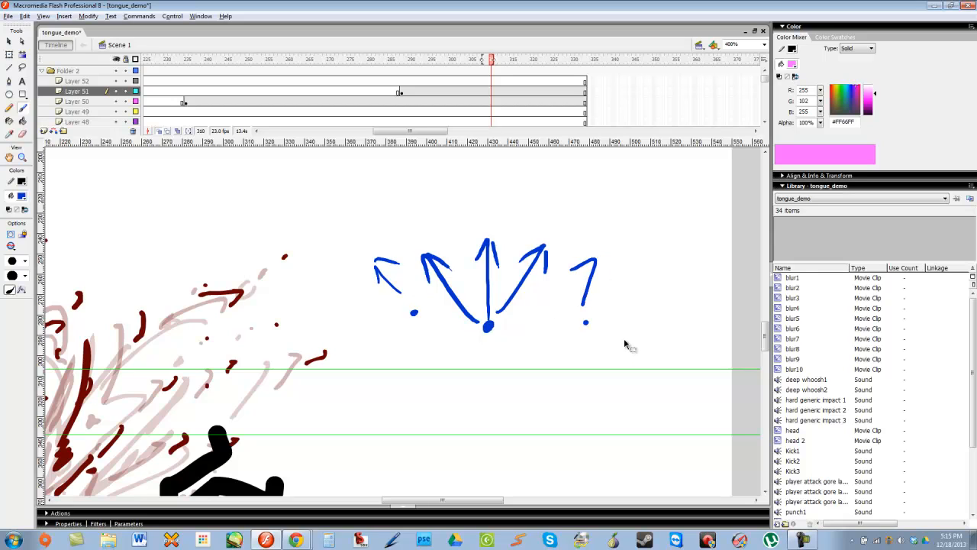
Undo all the blue arrows and dots of the fan diagram in the empty area
key(ctrl+z)
key(ctrl+z)
key(ctrl+z)
key(ctrl+z)
key(ctrl+z)
key(ctrl+z)
key(ctrl+z)
key(ctrl+z)
key(ctrl+z)
key(ctrl+z)
key(ctrl+z)
key(ctrl+z)
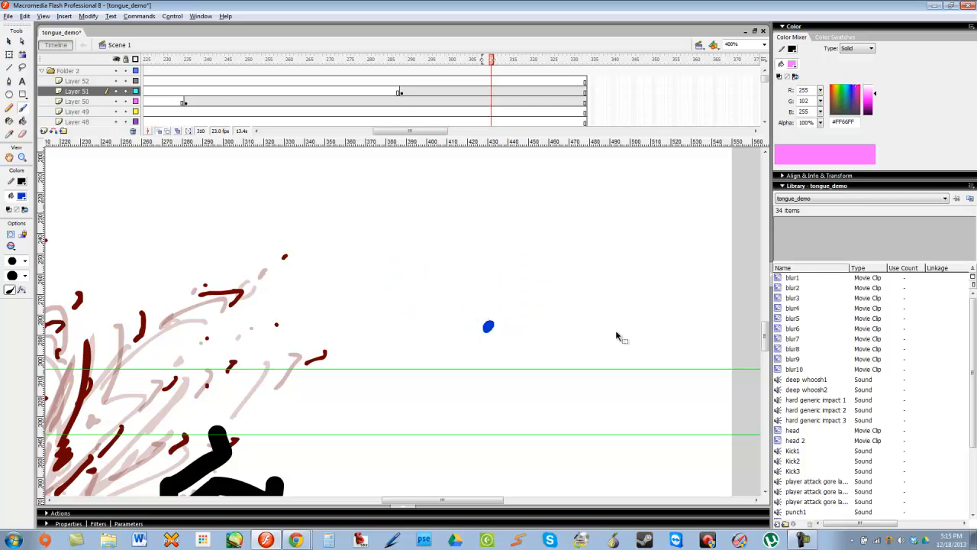
key(ctrl+z)
Play the animation's ending from frame 310 through the BRUTALITY title
drag(292, 350, 620, 229)
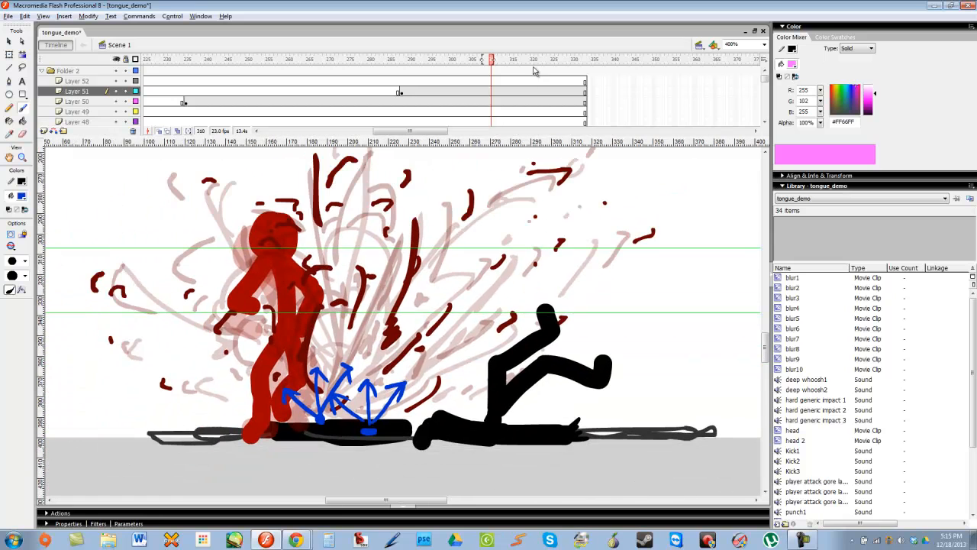
key(Return)
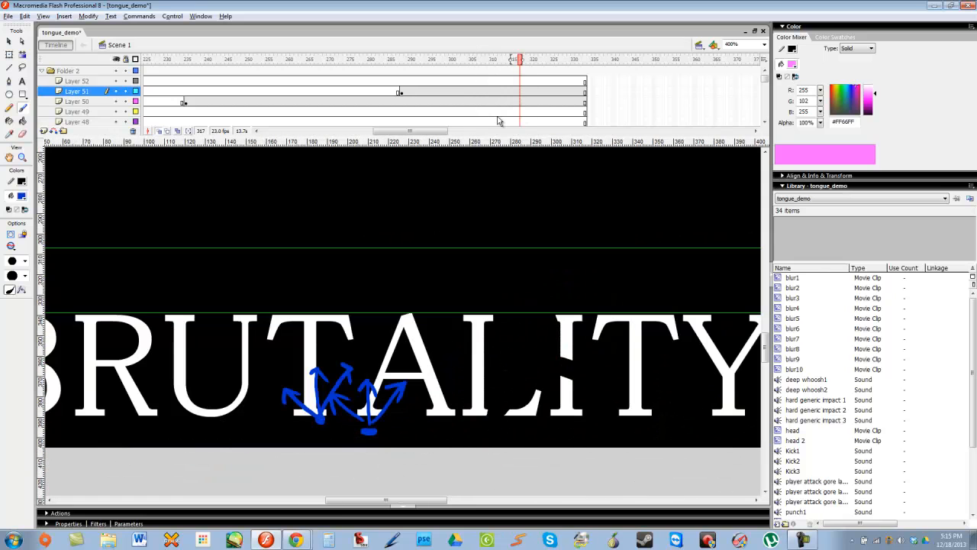
key(ctrl+minus)
Handwrite "4 stars" with the blue brush in the empty area above the red figure on Layer 51 at frame 16
drag(543, 61, 160, 105)
drag(398, 131, 206, 61)
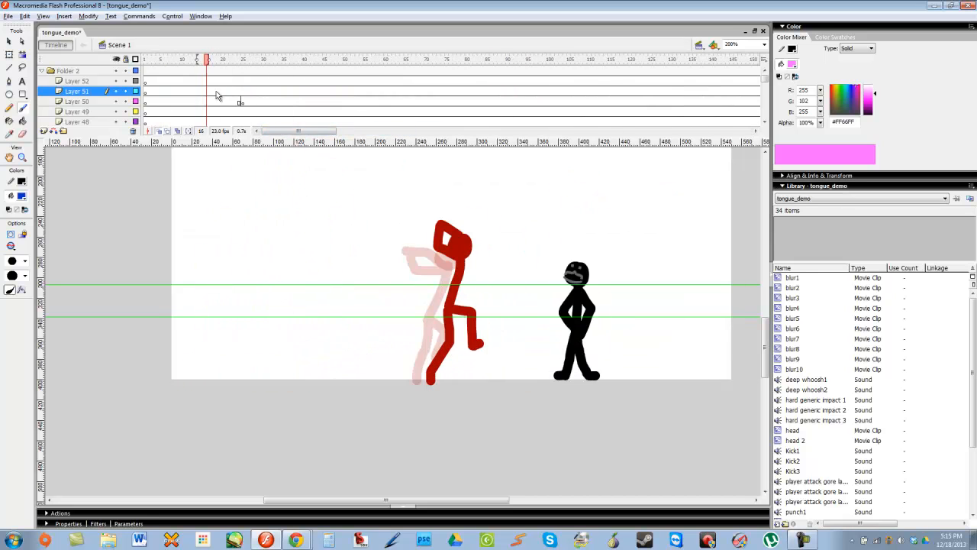
drag(393, 175, 400, 259)
drag(304, 182, 331, 228)
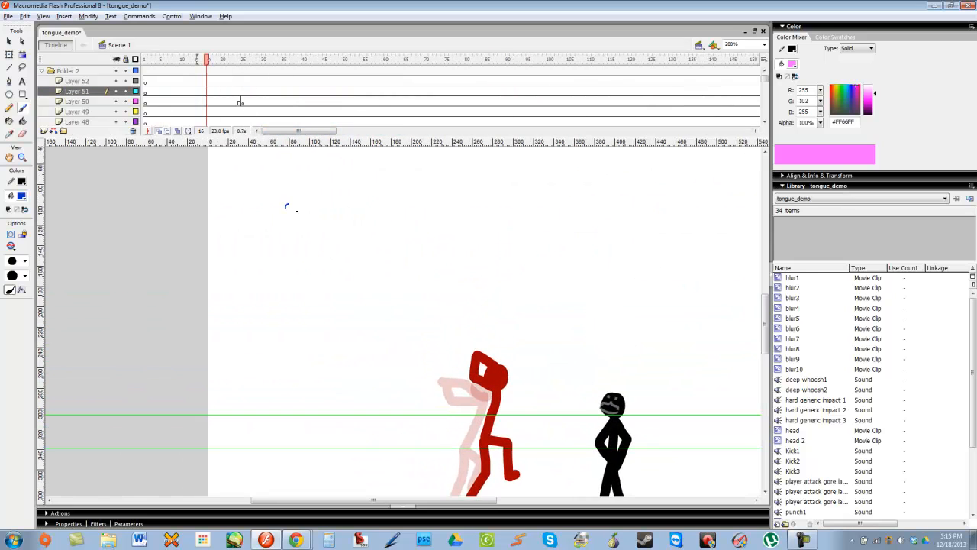
drag(287, 204, 294, 226)
mouse_move(291, 202)
mouse_down()
mouse_move(298, 245)
mouse_move(312, 243)
mouse_up()
mouse_move(333, 194)
mouse_down()
mouse_move(336, 242)
mouse_move(343, 215)
mouse_up()
drag(353, 223, 362, 238)
drag(365, 238, 374, 217)
drag(383, 214, 371, 241)
Handwrite "out of" and "A-" in blue beneath "4 stars"
drag(325, 264, 340, 278)
drag(340, 249, 341, 277)
drag(334, 262, 377, 270)
drag(373, 260, 392, 256)
mouse_move(320, 341)
mouse_down()
mouse_move(323, 294)
mouse_move(333, 336)
mouse_up()
drag(324, 324, 330, 319)
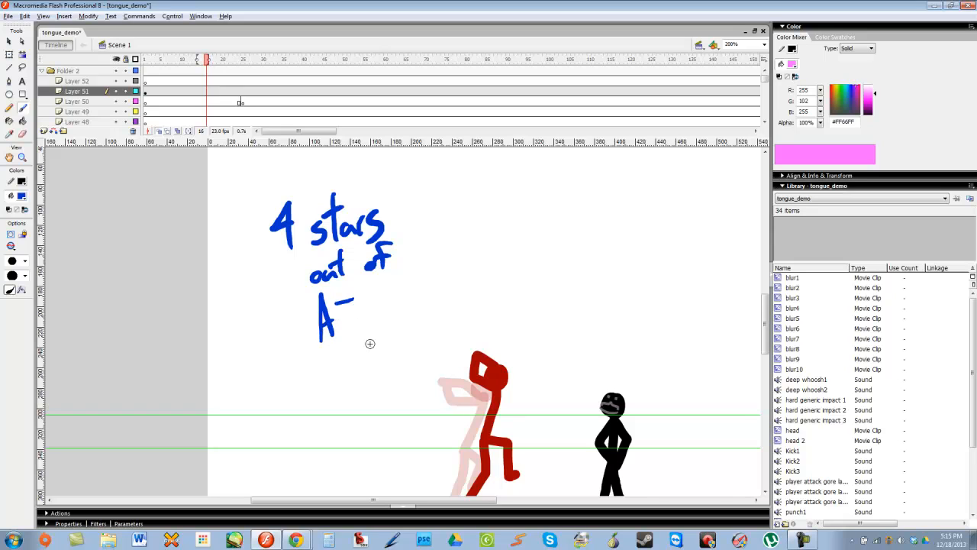
click(802, 539)
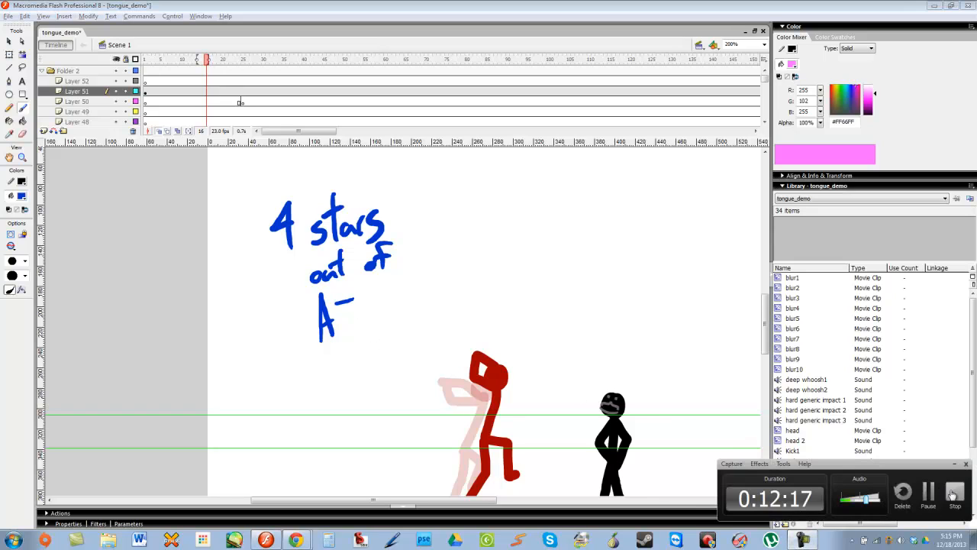